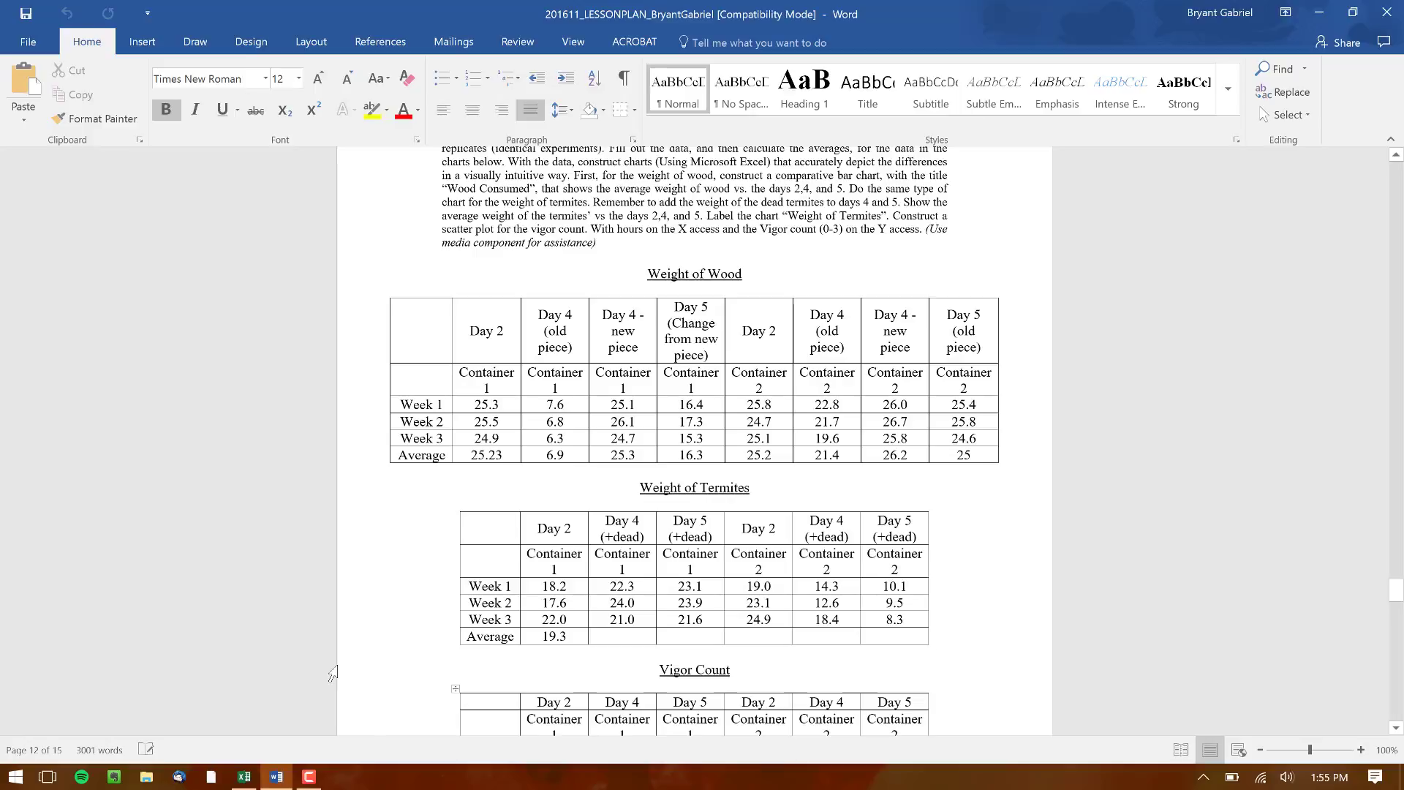
# Switch to the Excel workbook and clear the existing averages in B13:G13 of the Weight of Termites table
pyautogui.click(246, 780)
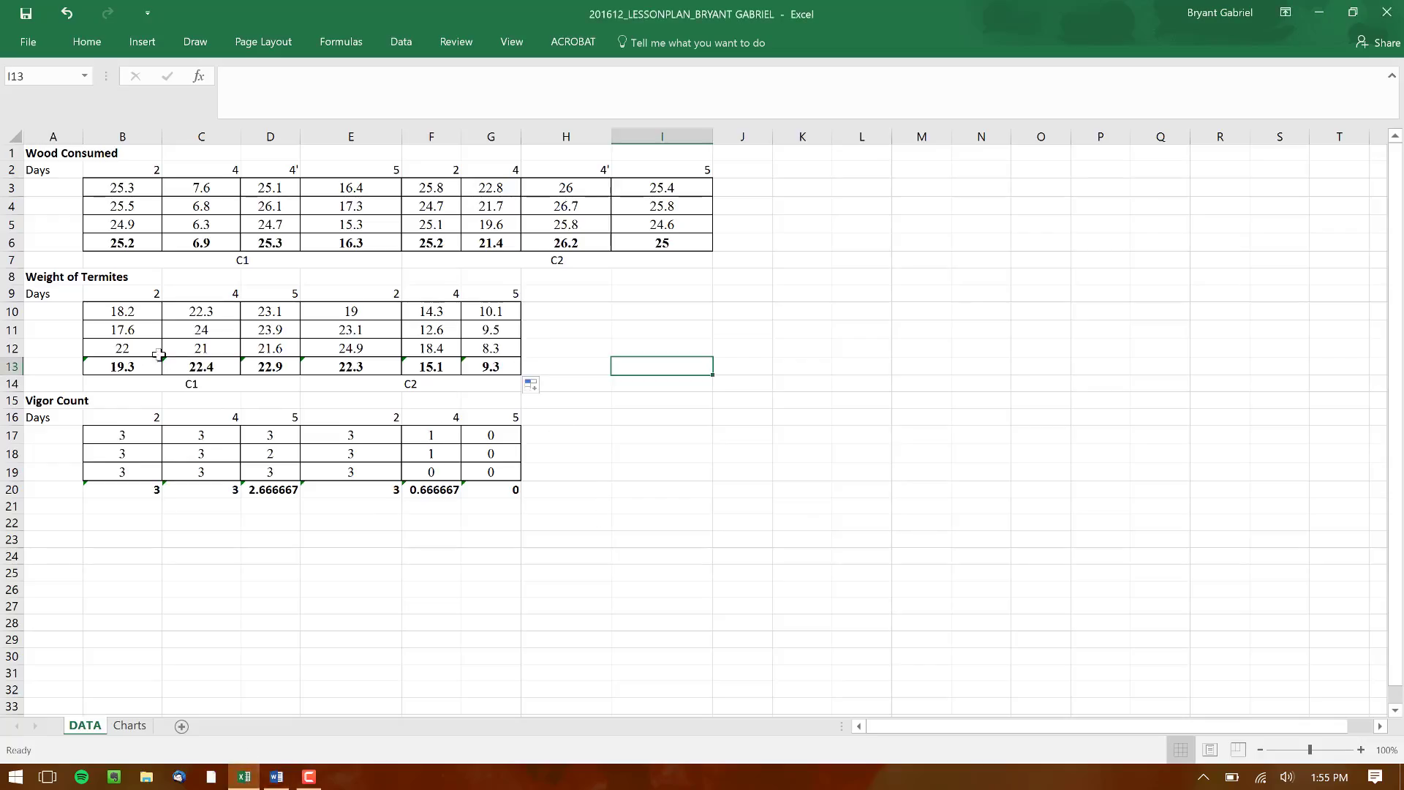
pyautogui.moveTo(125, 364); pyautogui.dragTo(475, 370)
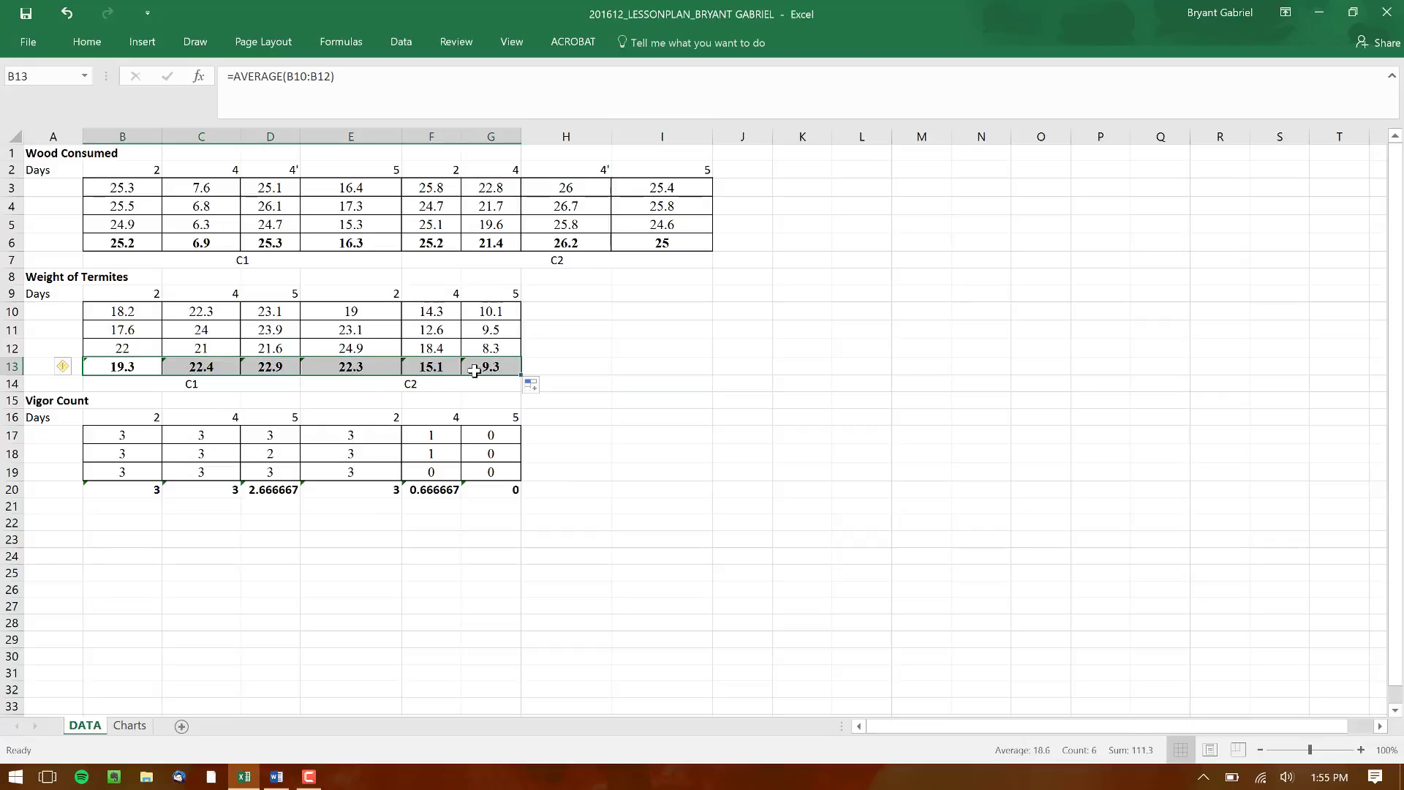
pyautogui.press('Delete')
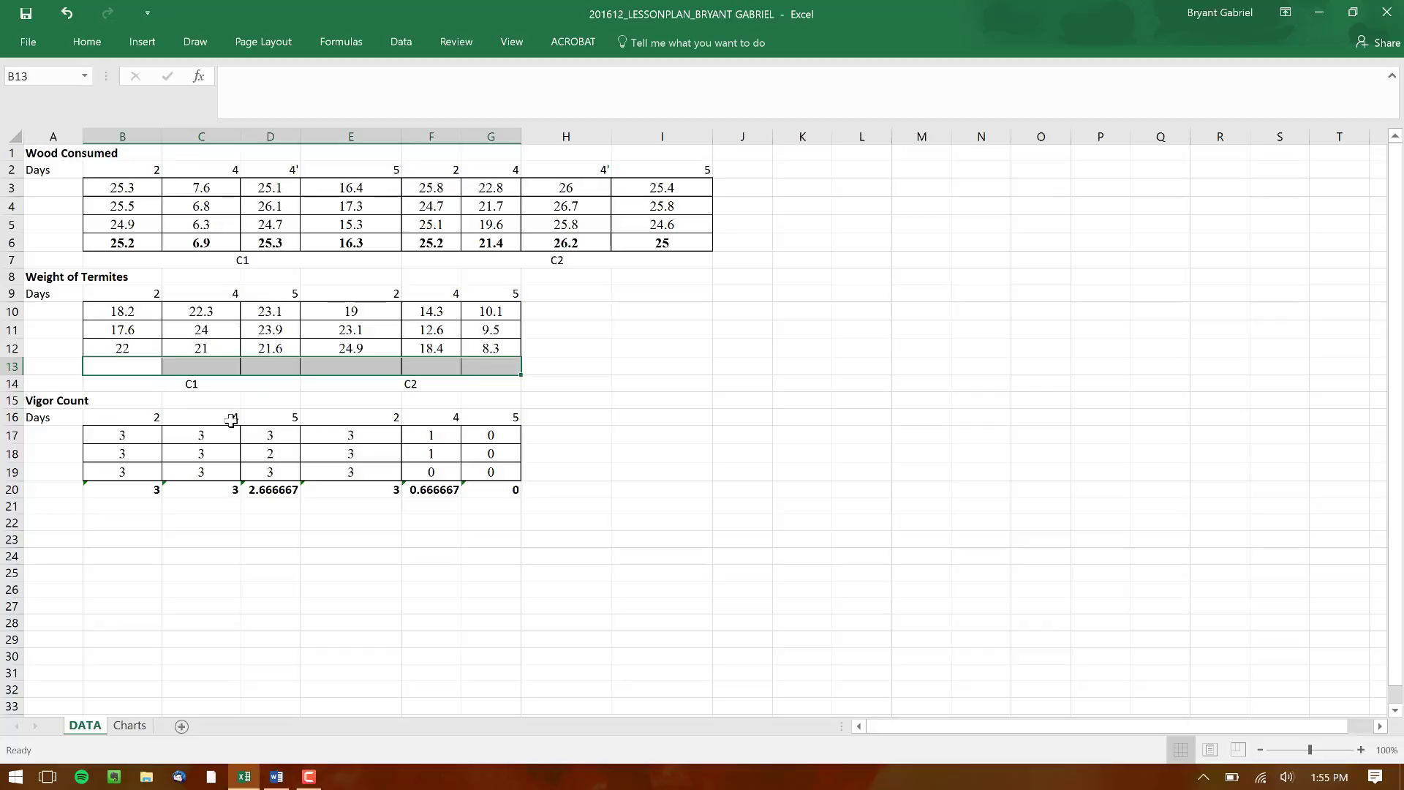
pyautogui.click(305, 396)
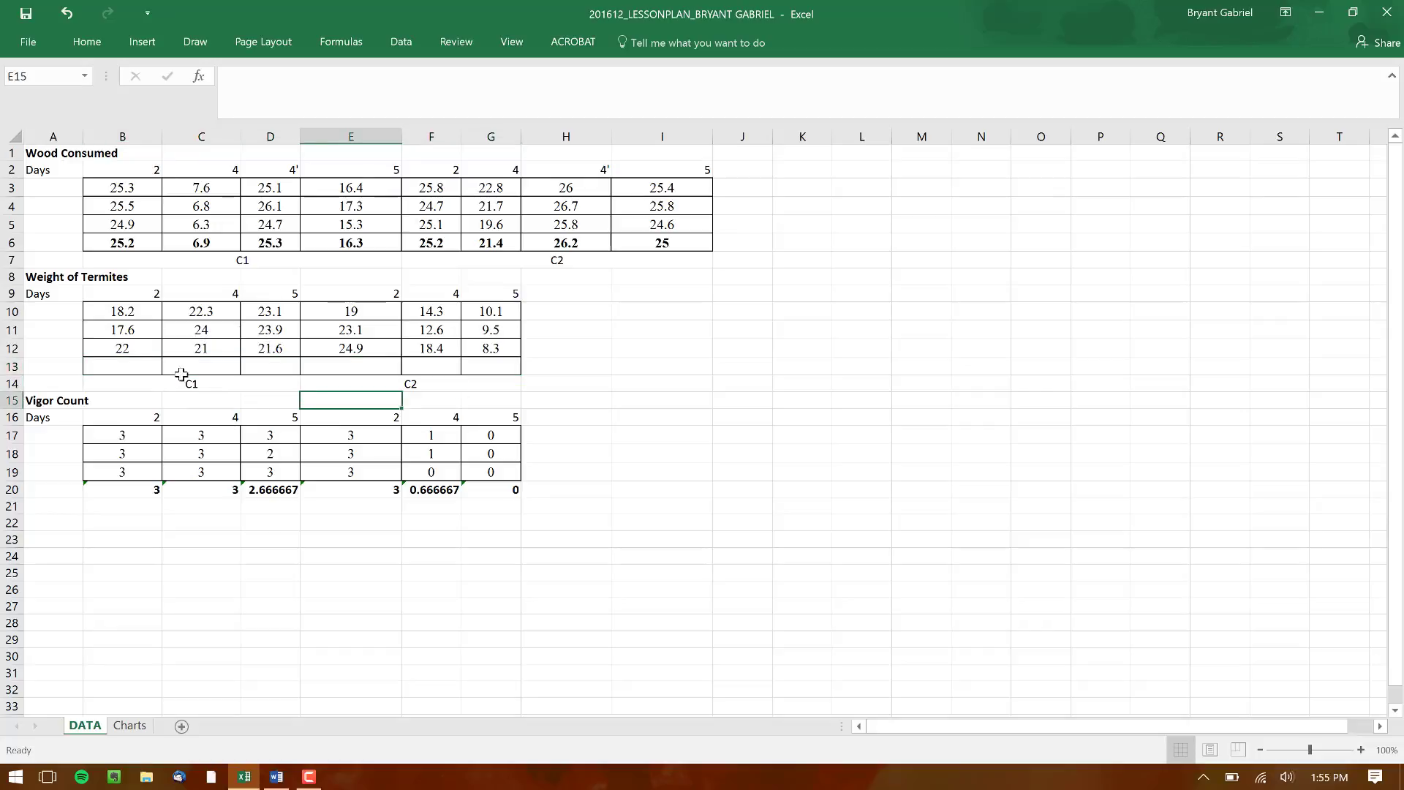
# Calculate the average of B10:B12 in cell B13 and fill the formula across to G13
pyautogui.click(118, 364)
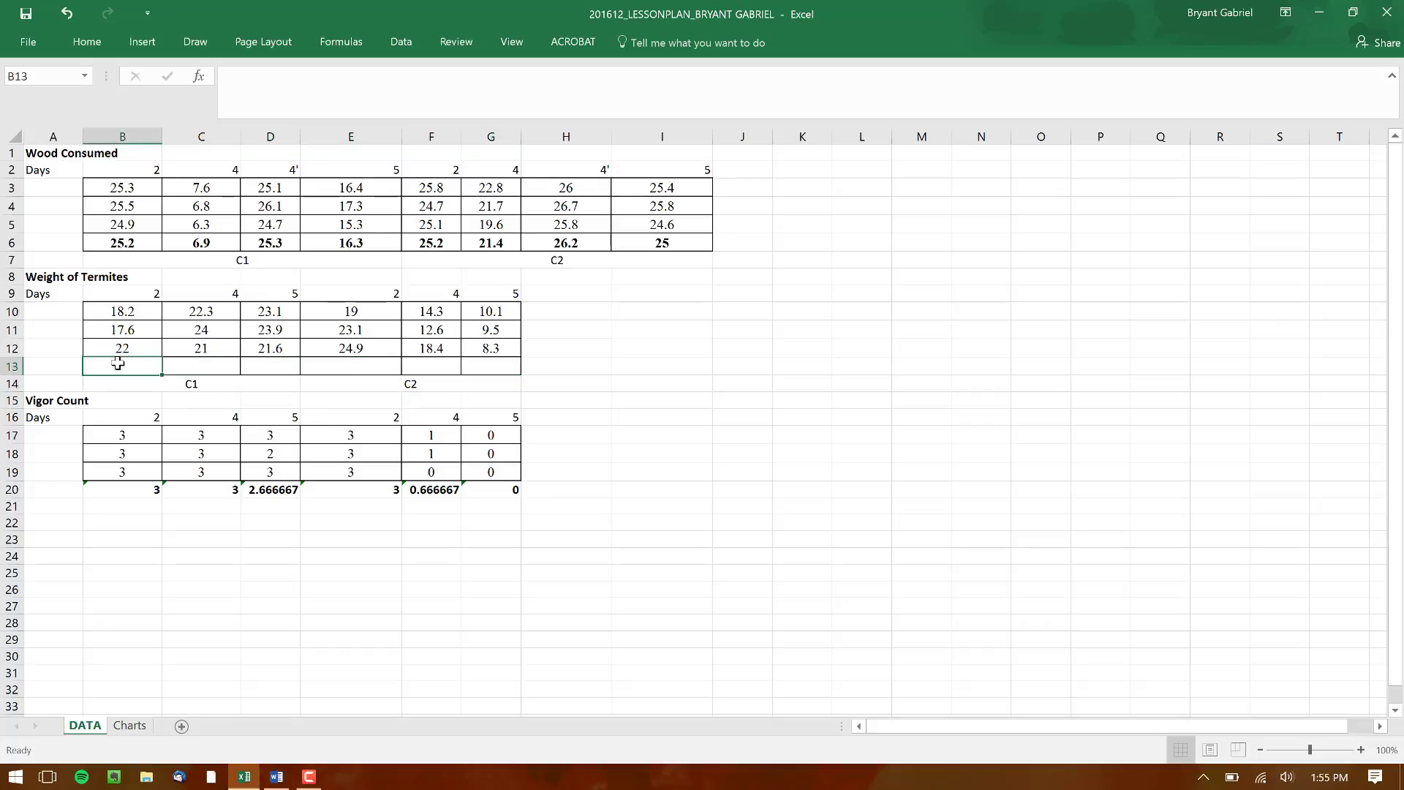
pyautogui.write('=A')
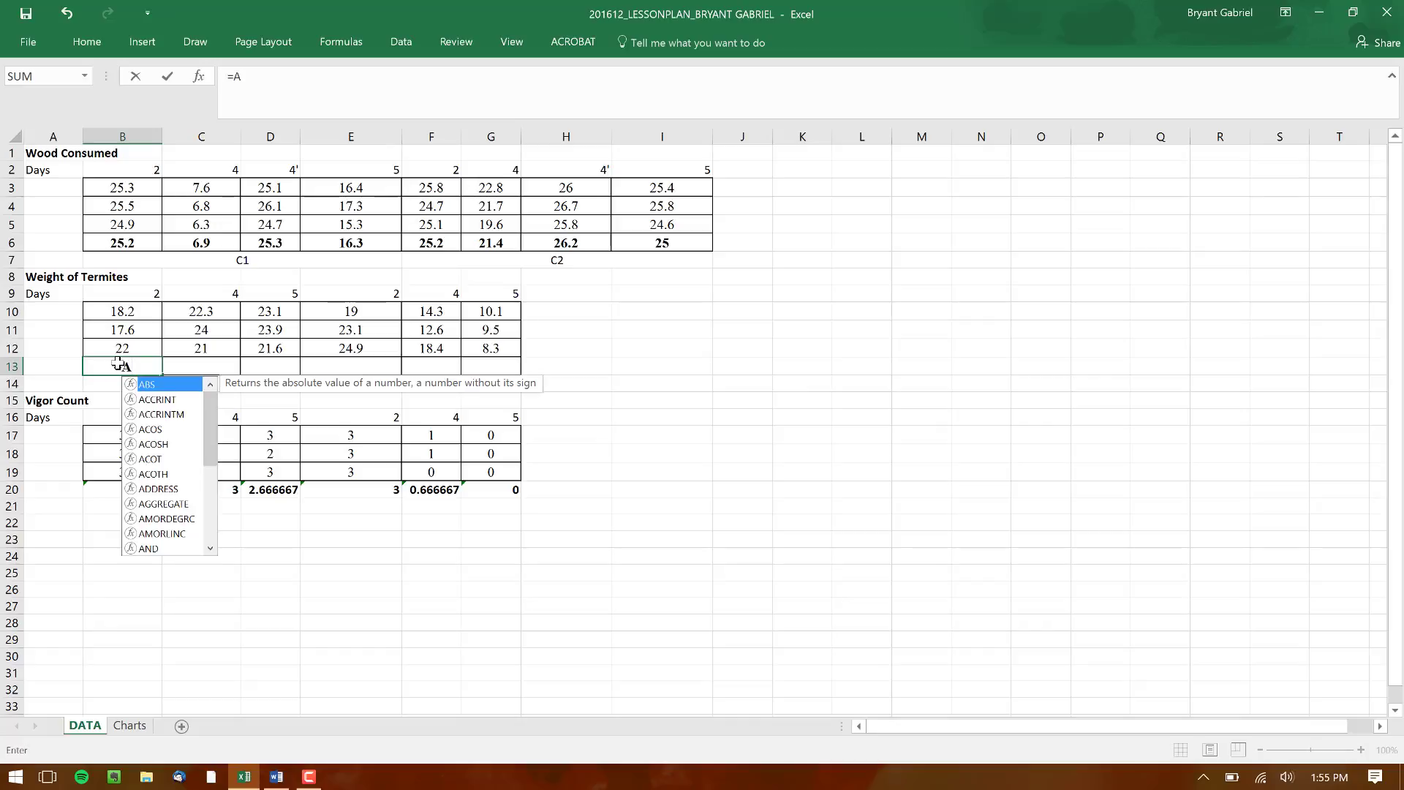
pyautogui.write('verage')
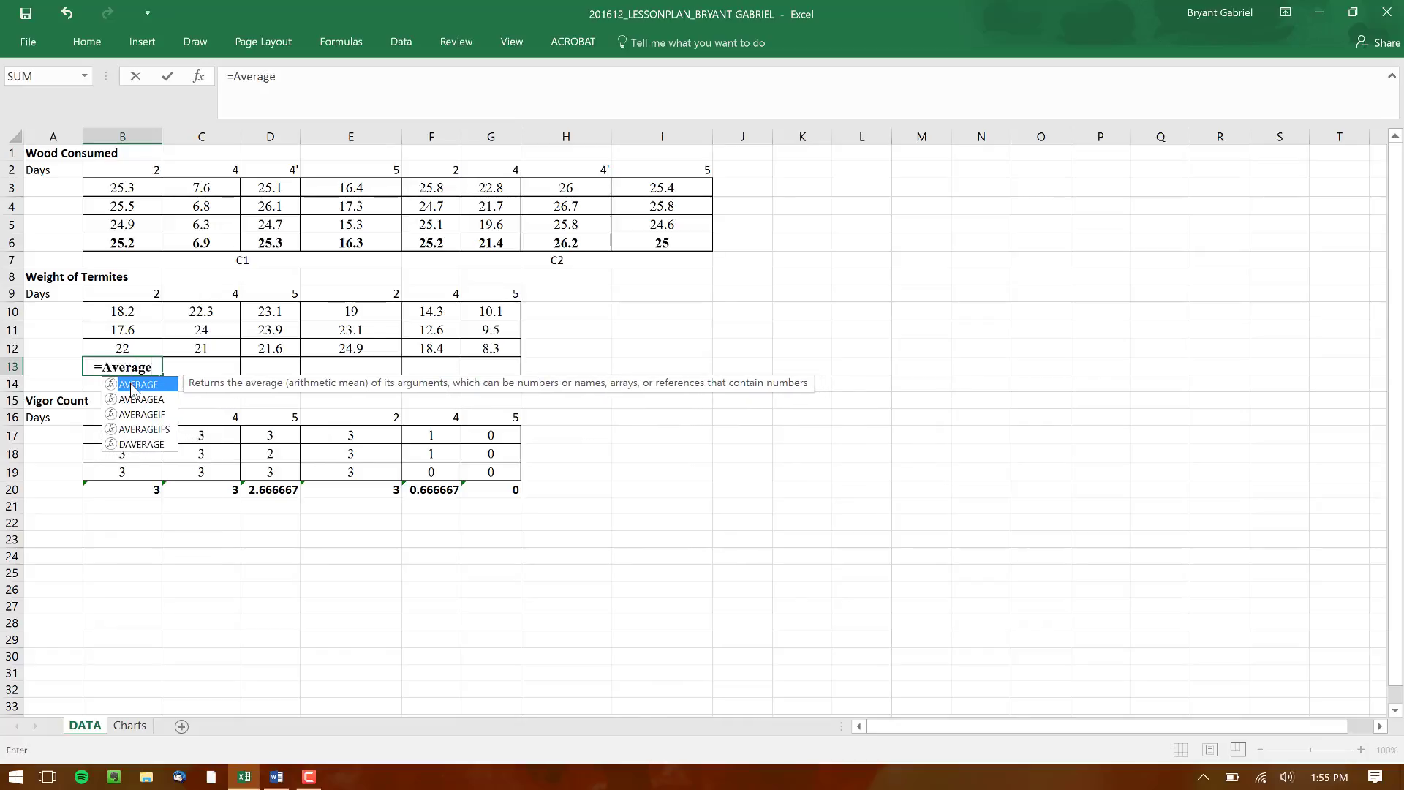
pyautogui.press('Tab')
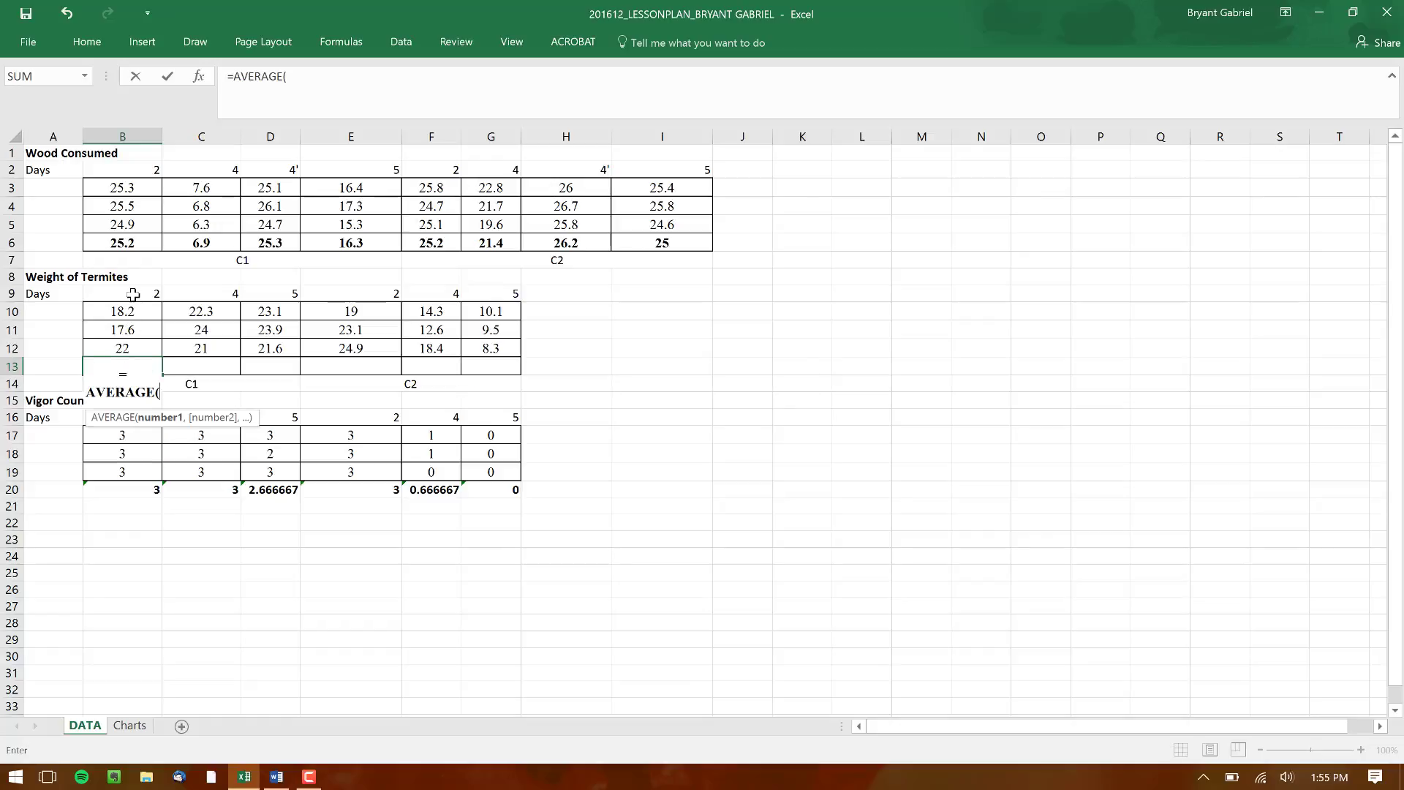
pyautogui.moveTo(121, 313); pyautogui.dragTo(123, 347)
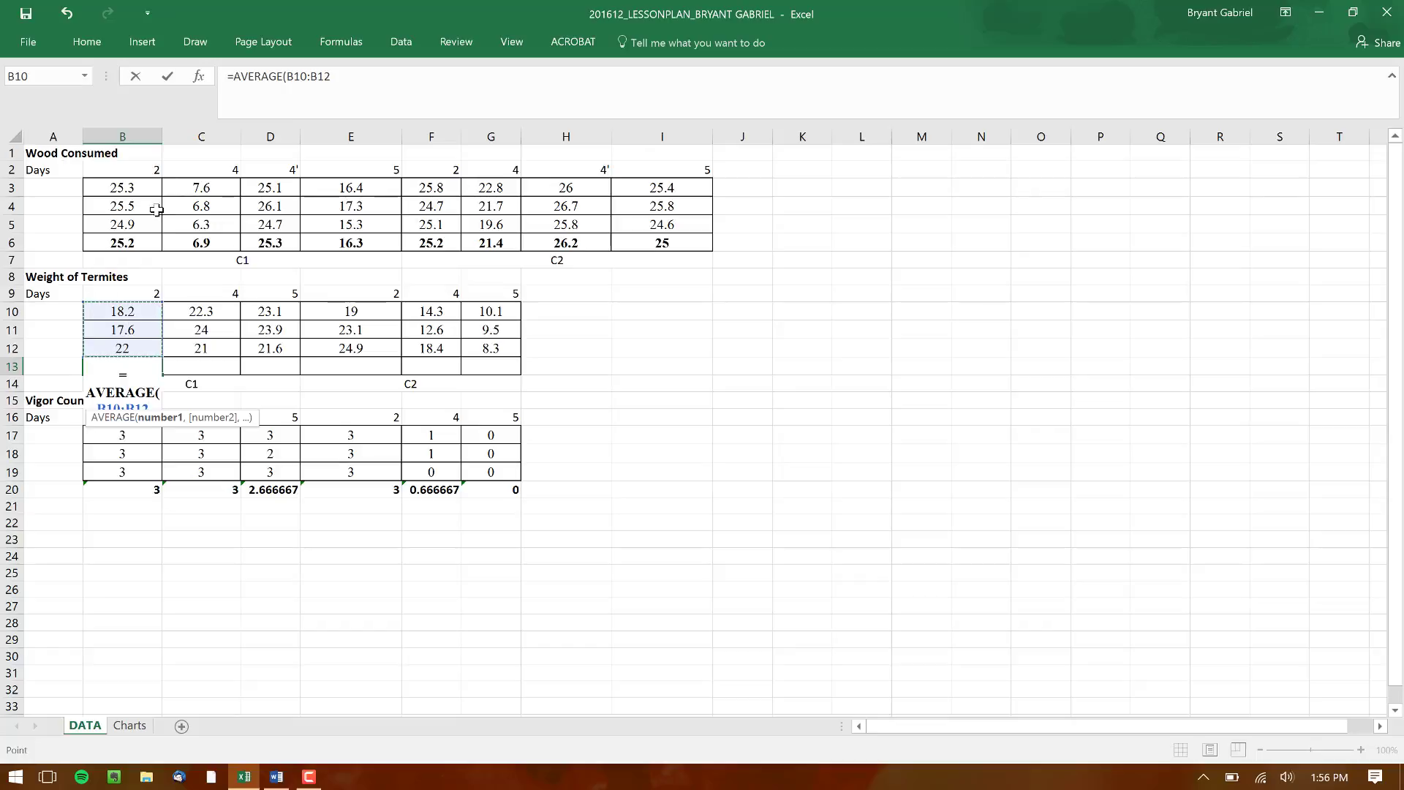
pyautogui.click(168, 77)
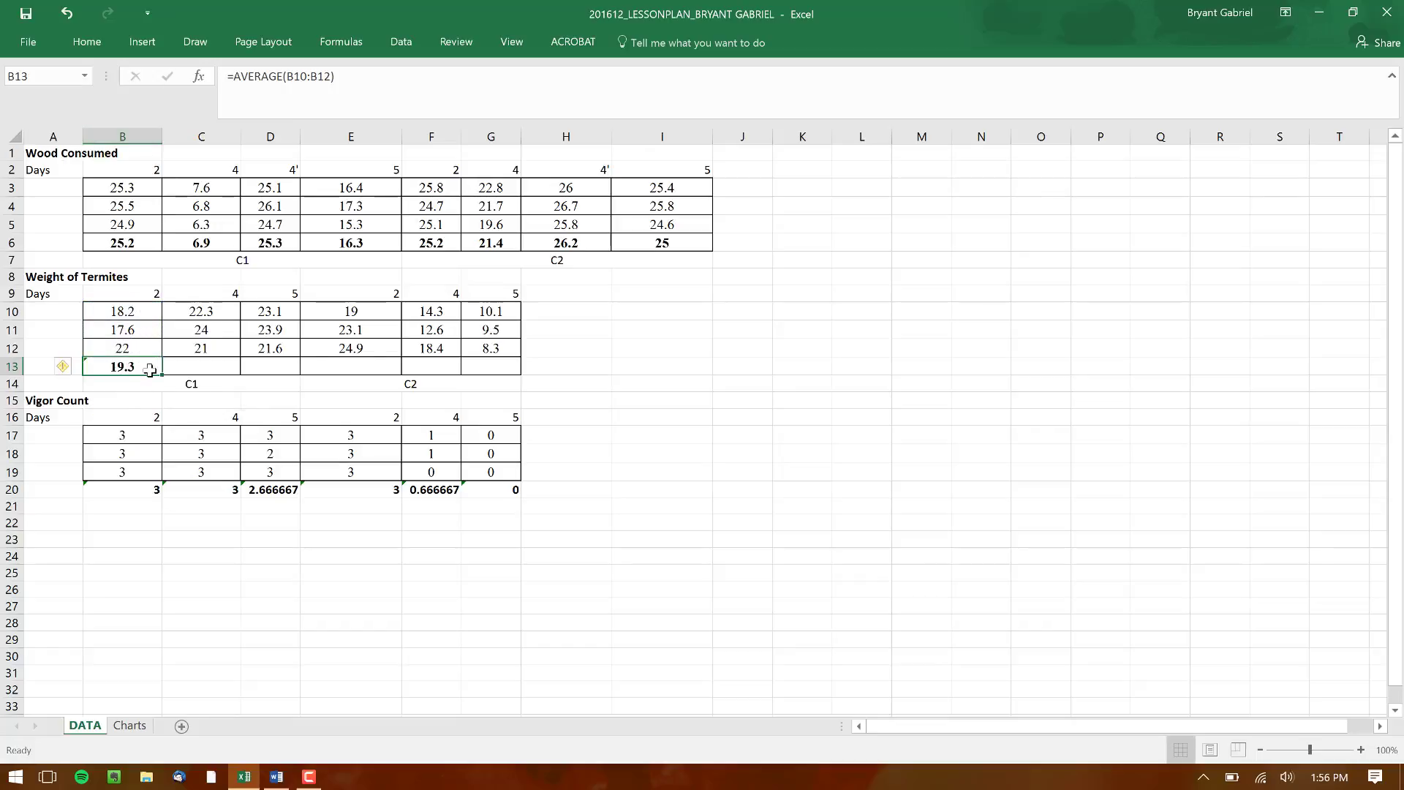
pyautogui.moveTo(158, 376); pyautogui.dragTo(533, 380)
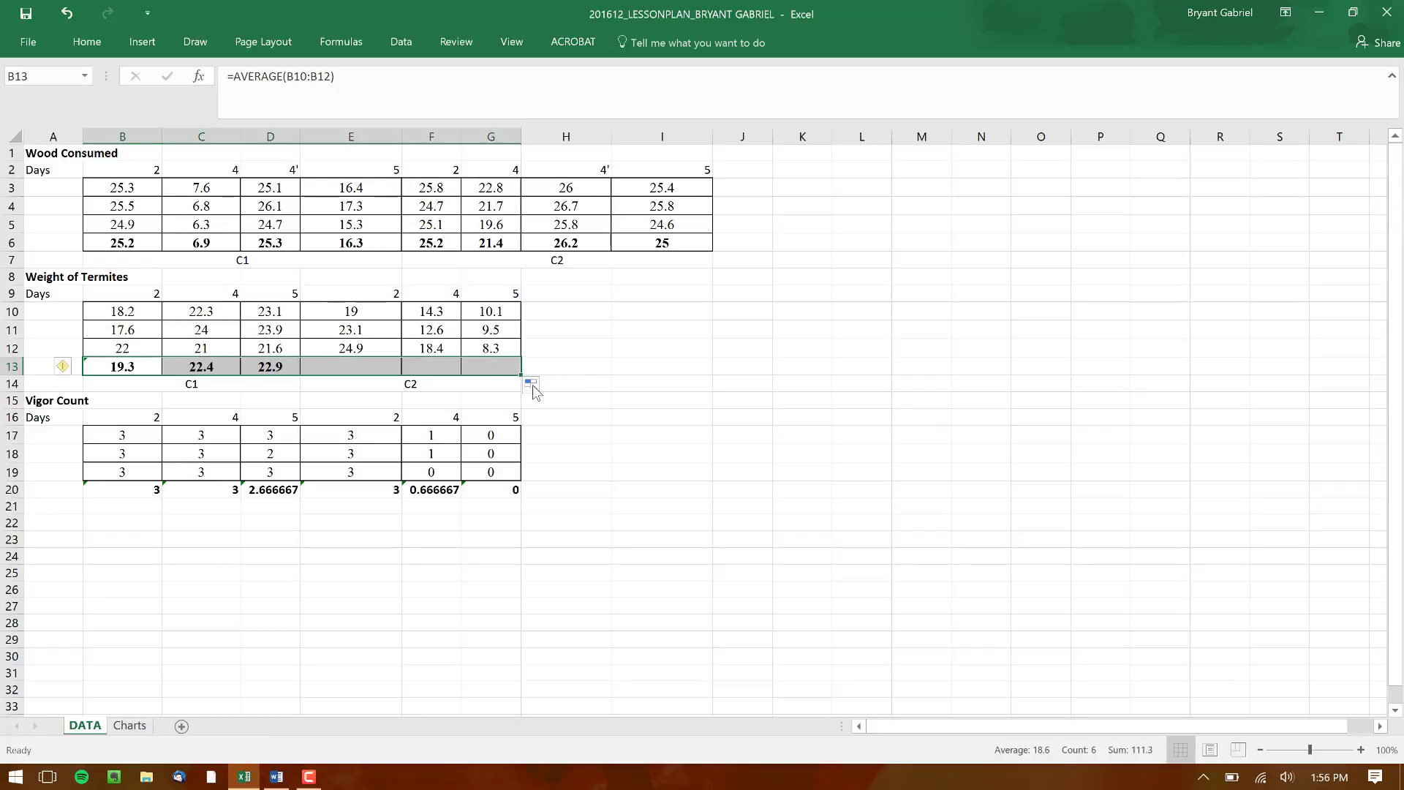
pyautogui.click(654, 353)
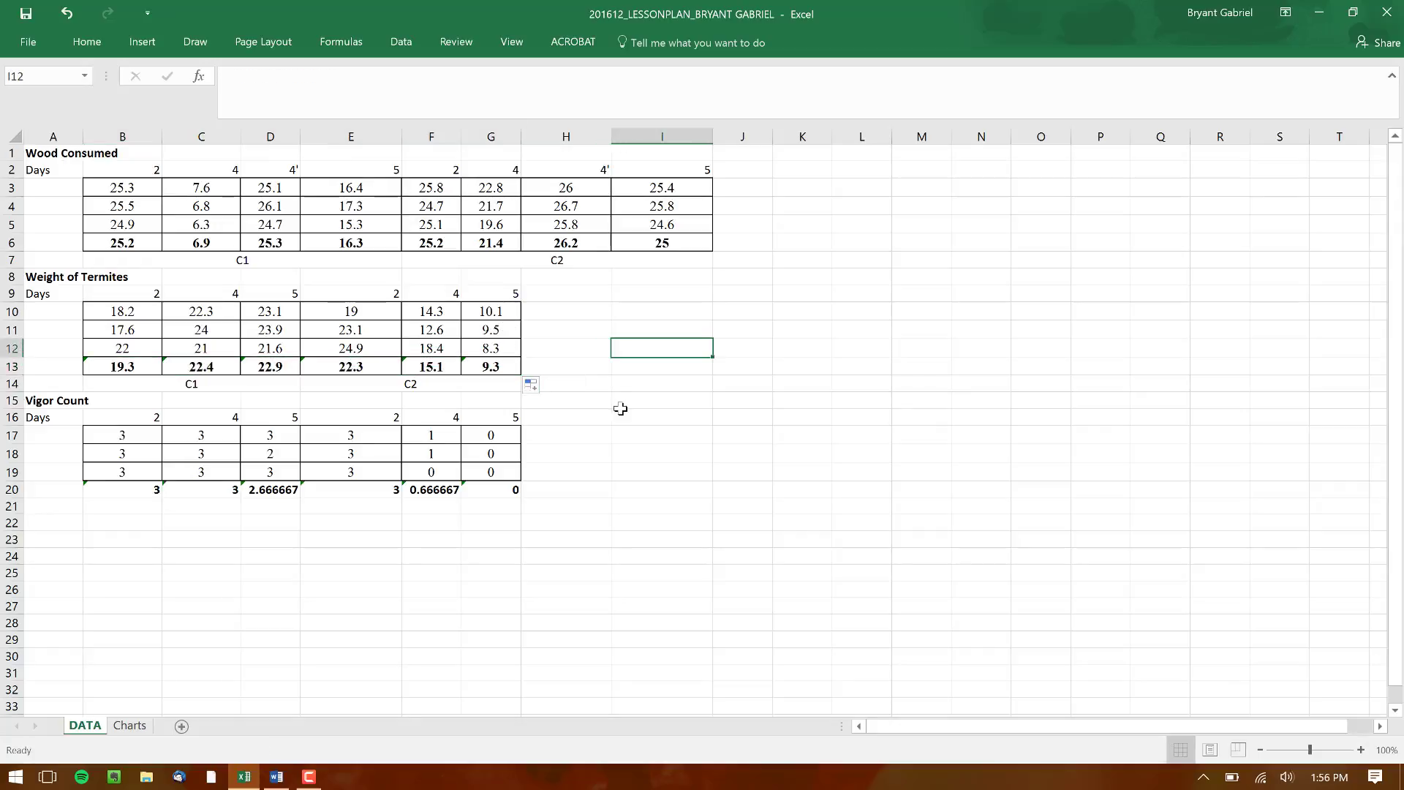
# Insert a clustered column chart from the Wood Consumed averages in B6:E6 and place it beside the data tables
pyautogui.click(130, 726)
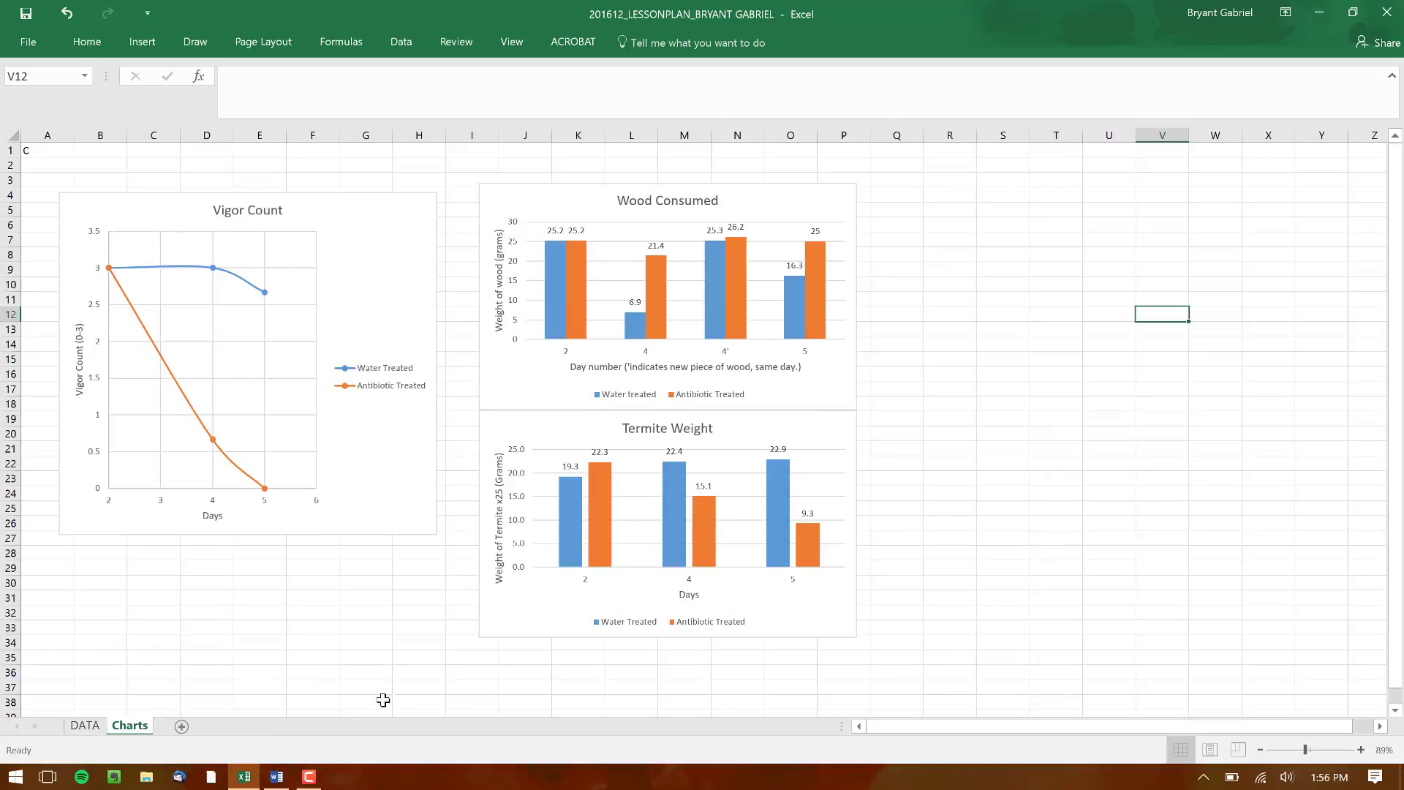
pyautogui.click(85, 726)
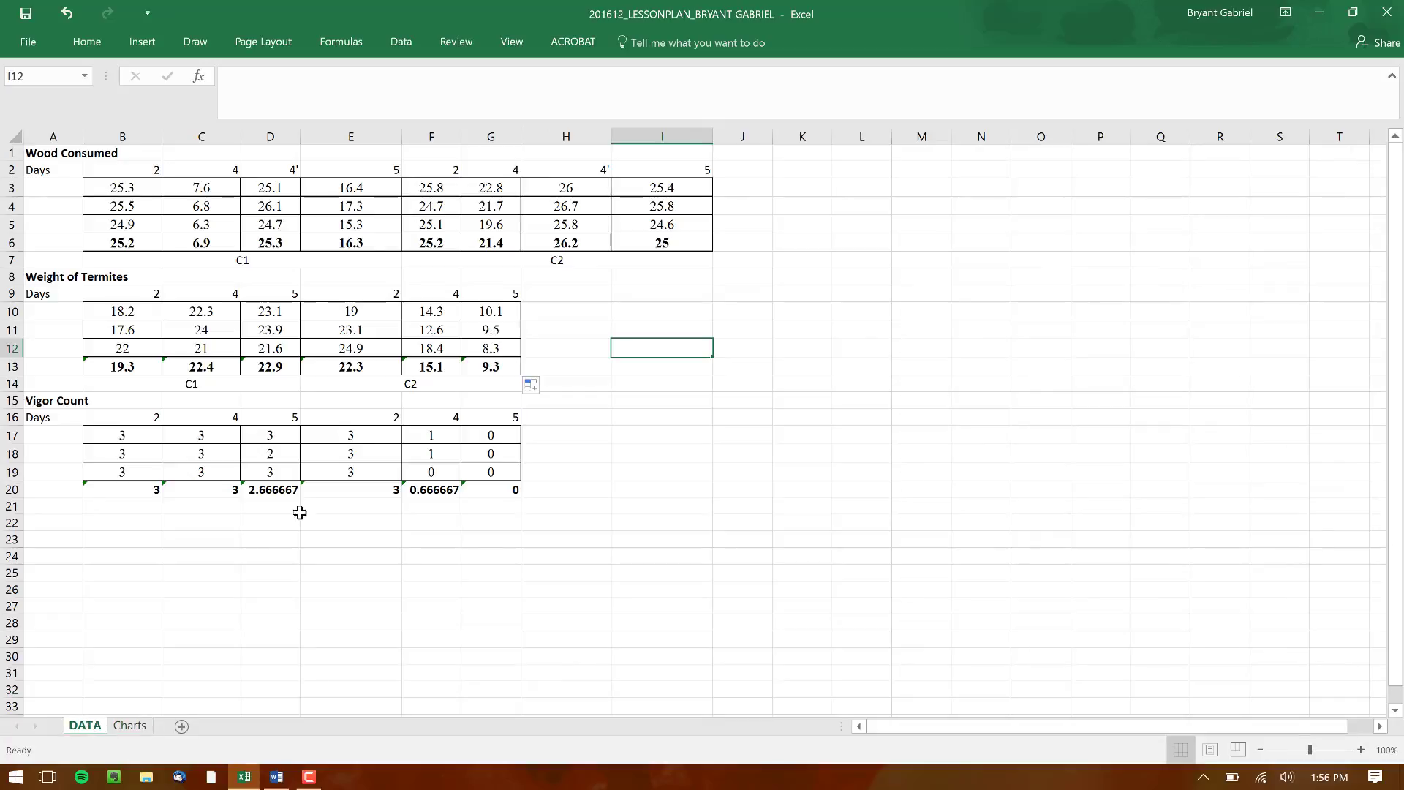
pyautogui.moveTo(126, 244); pyautogui.dragTo(343, 244)
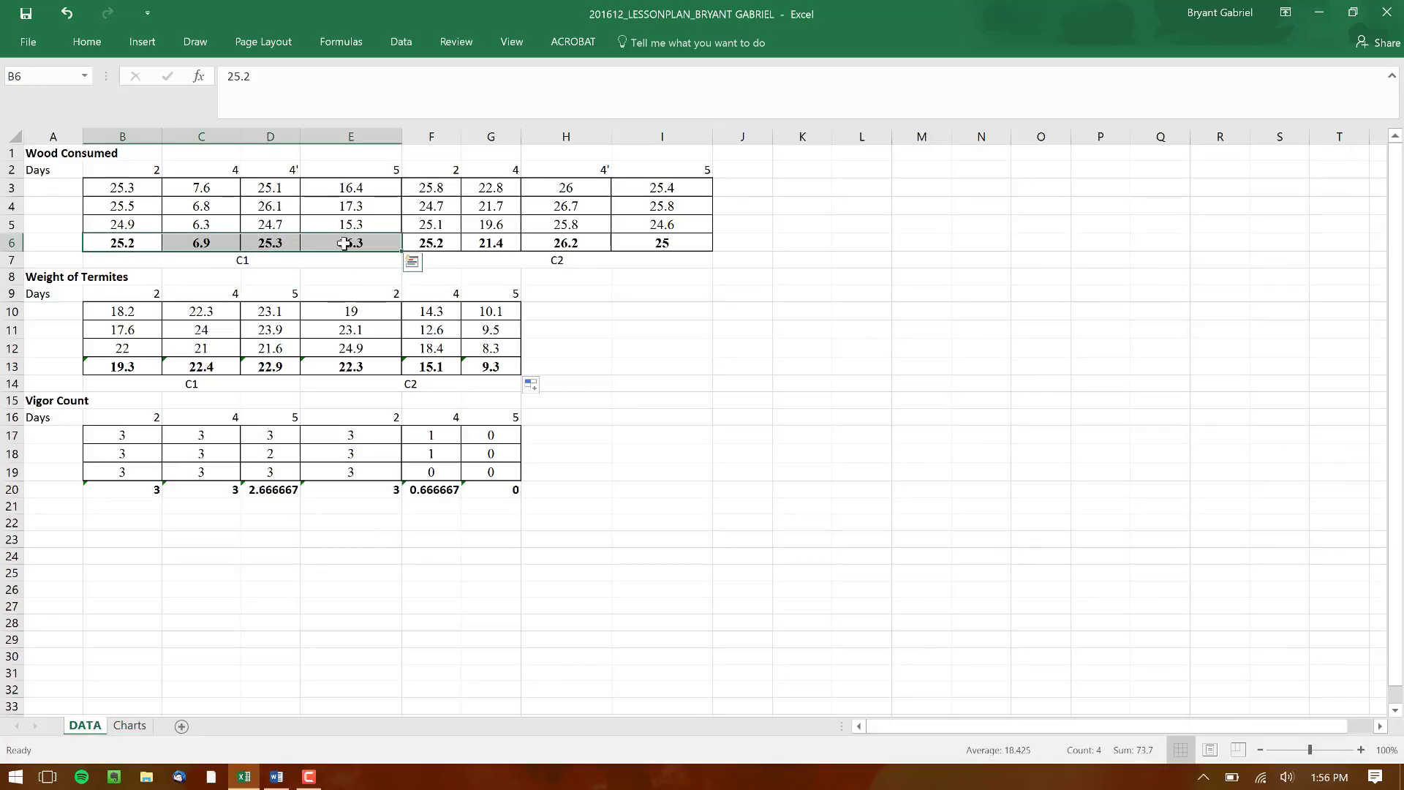
pyautogui.click(412, 267)
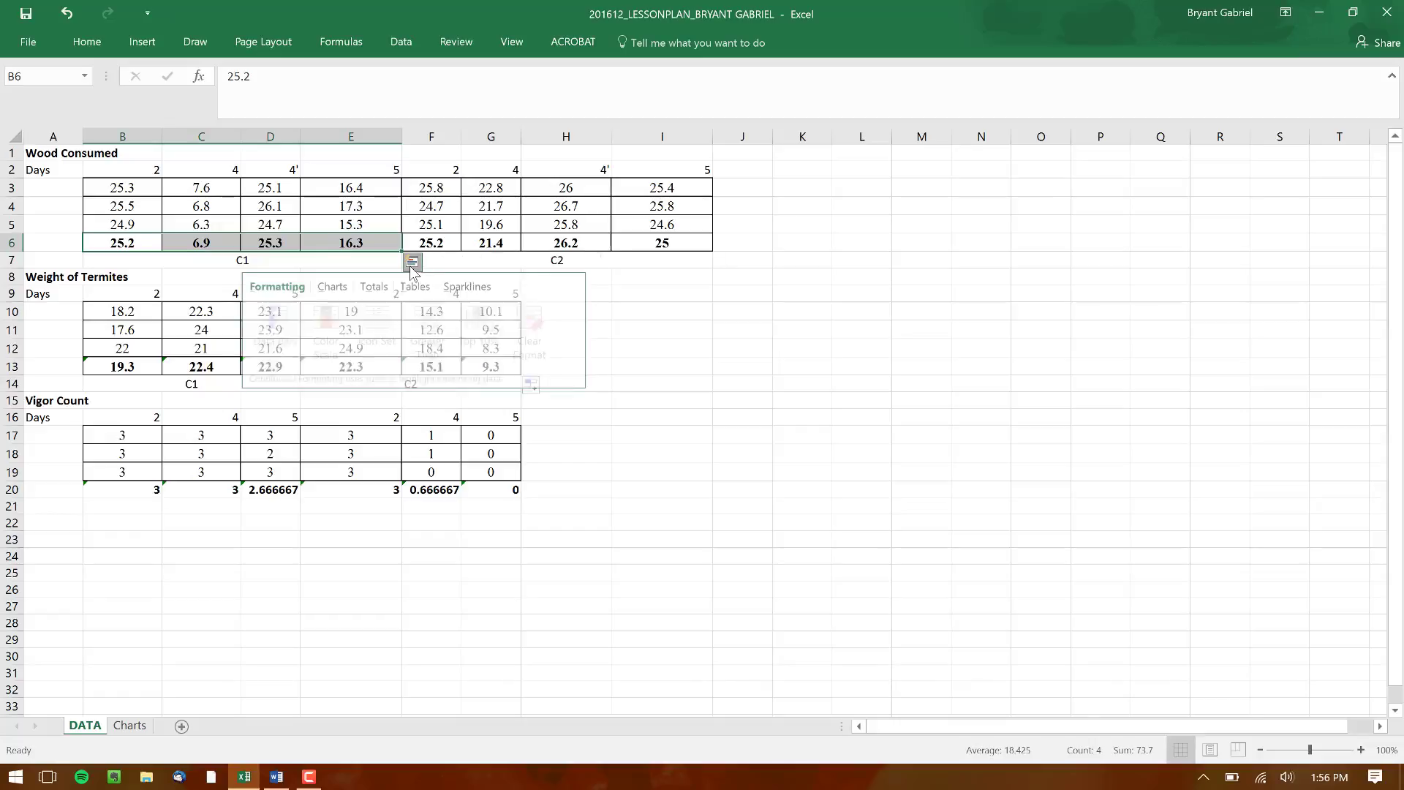
pyautogui.click(339, 293)
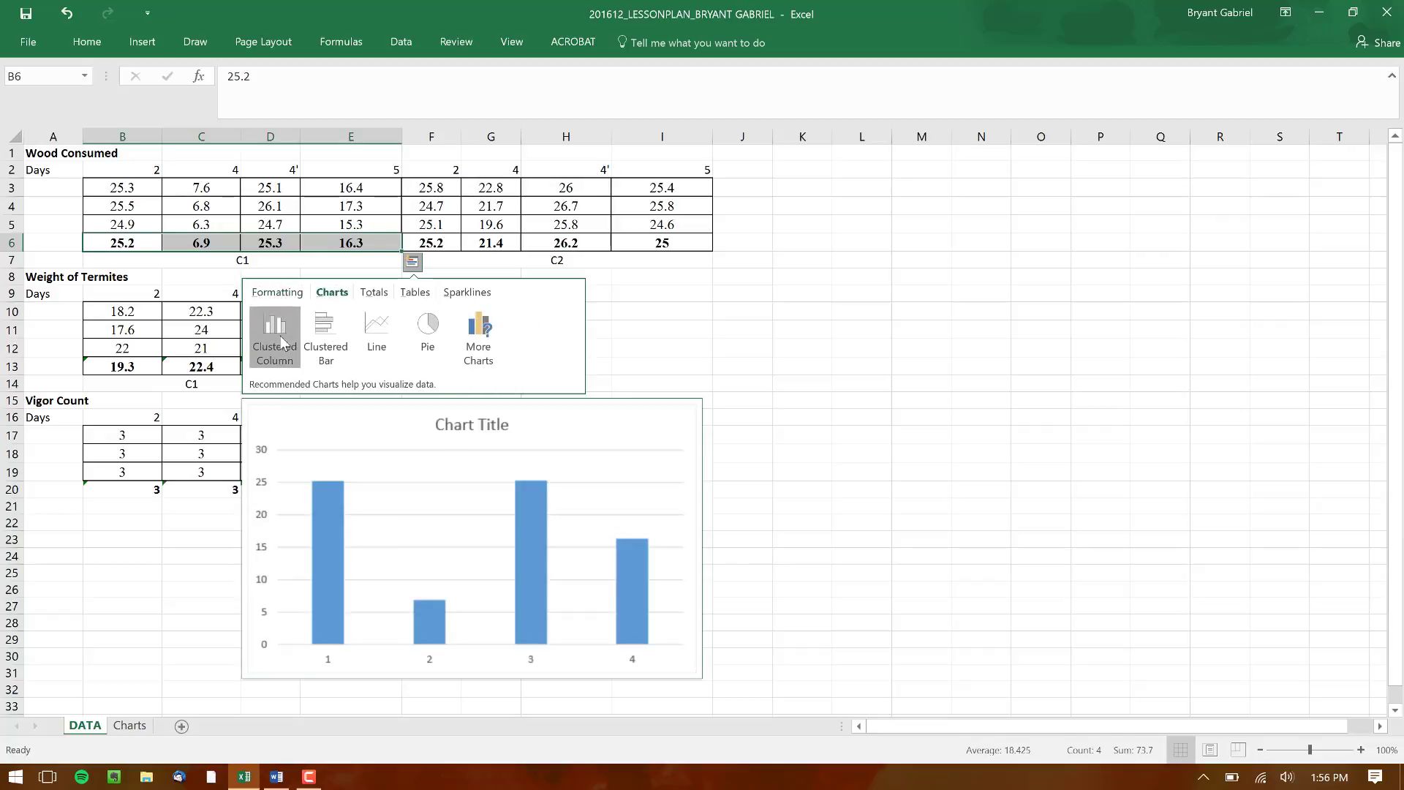
pyautogui.click(293, 340)
pyautogui.moveTo(731, 310); pyautogui.dragTo(880, 191)
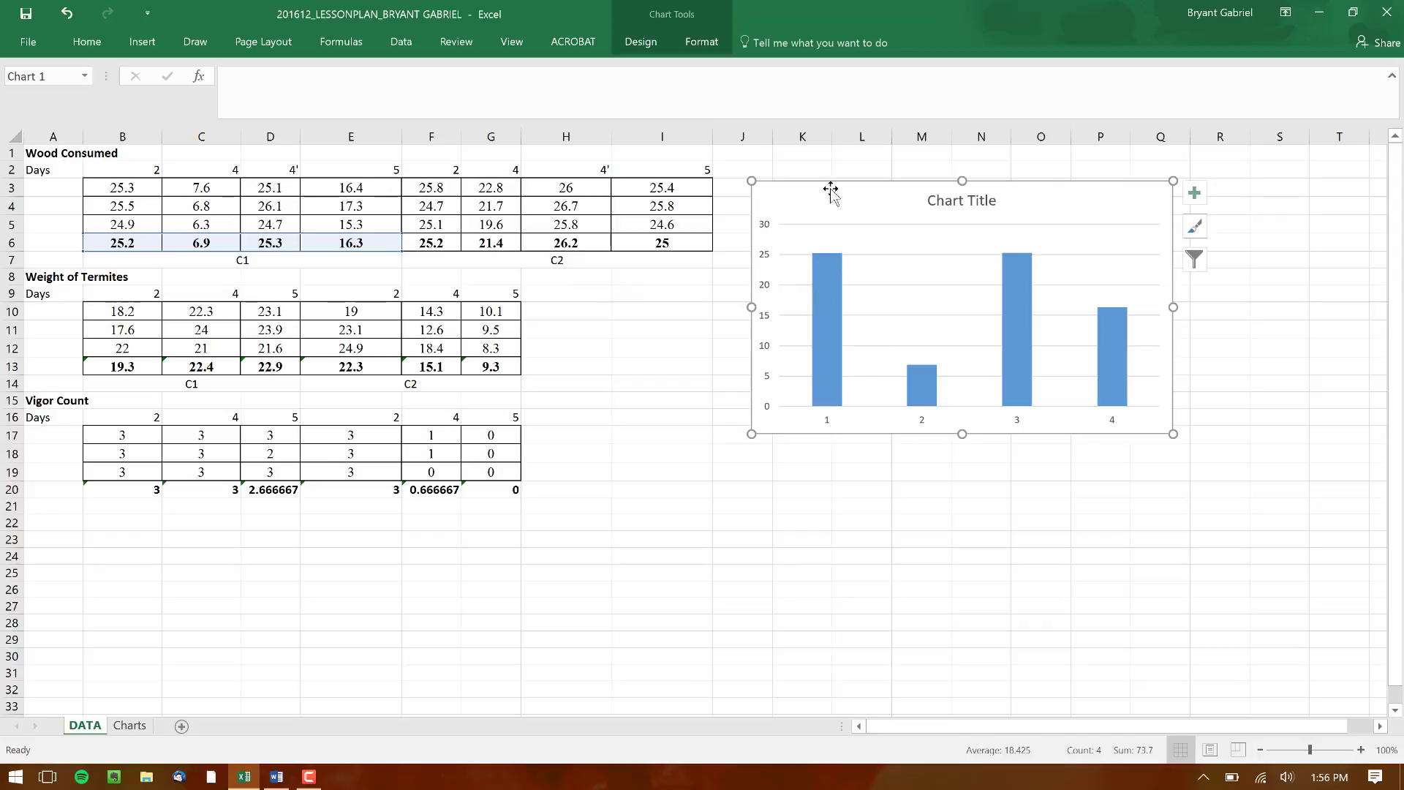
pyautogui.doubleClick(916, 203)
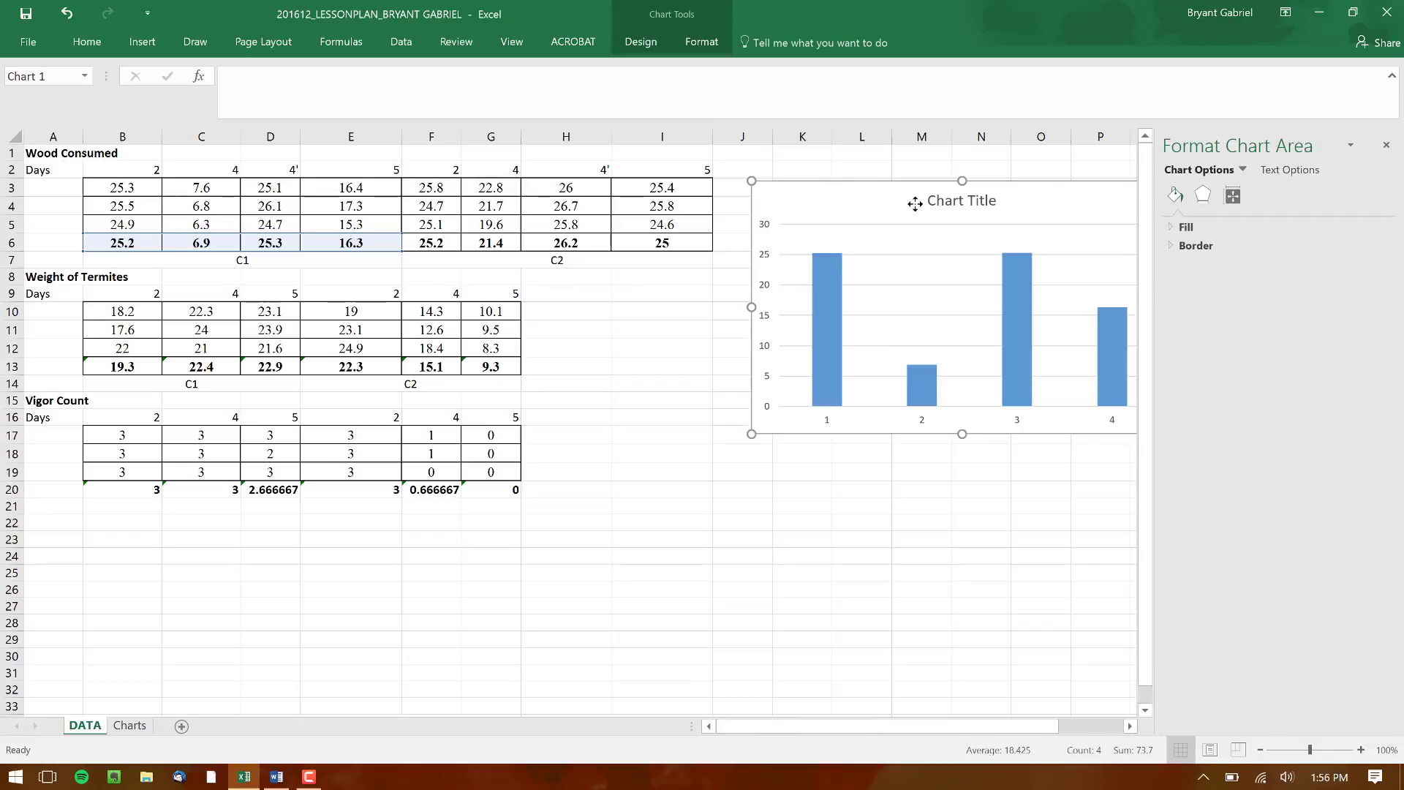
pyautogui.click(1387, 145)
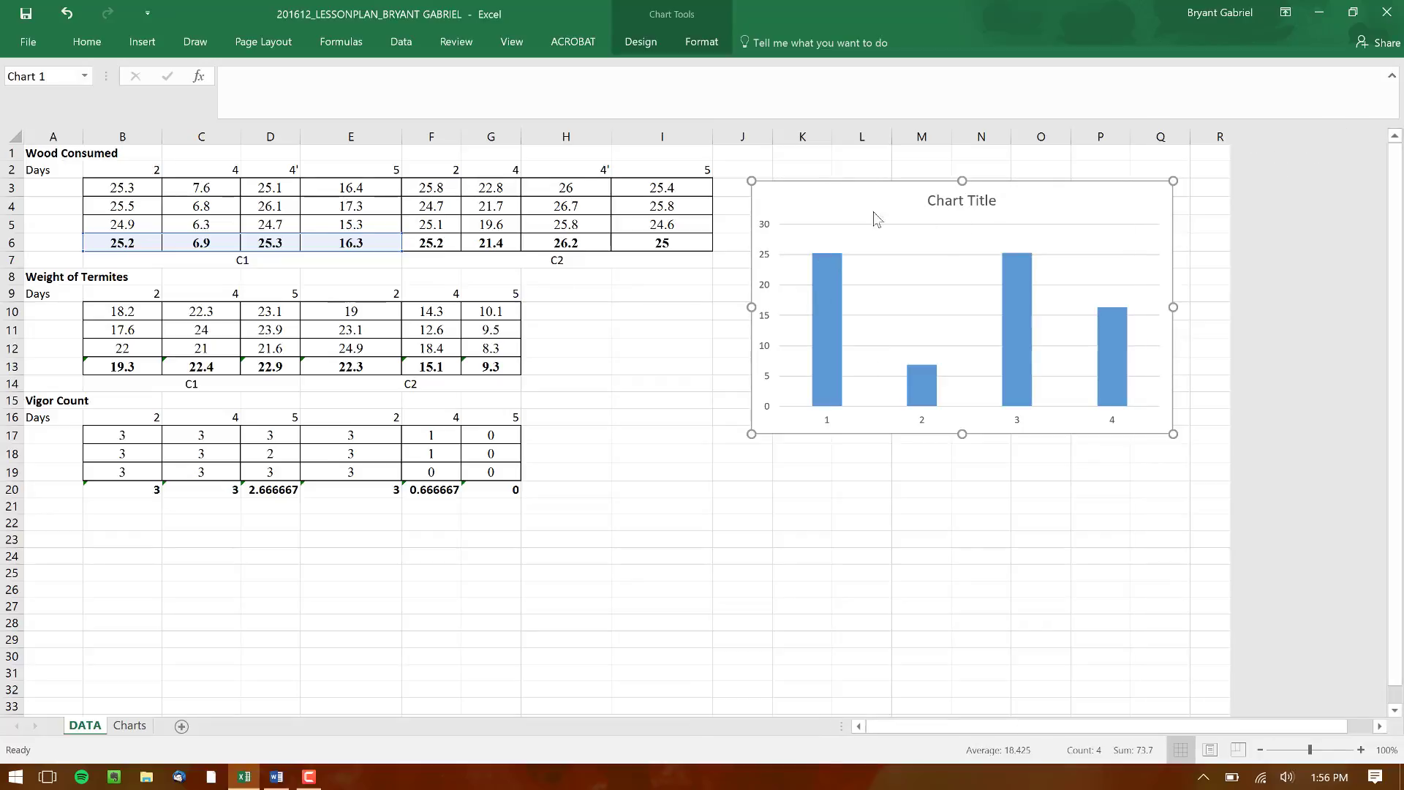
# Rename the chart's existing data series to "Water Treated" in its data source settings
pyautogui.doubleClick(846, 214)
pyautogui.rightClick(846, 214)
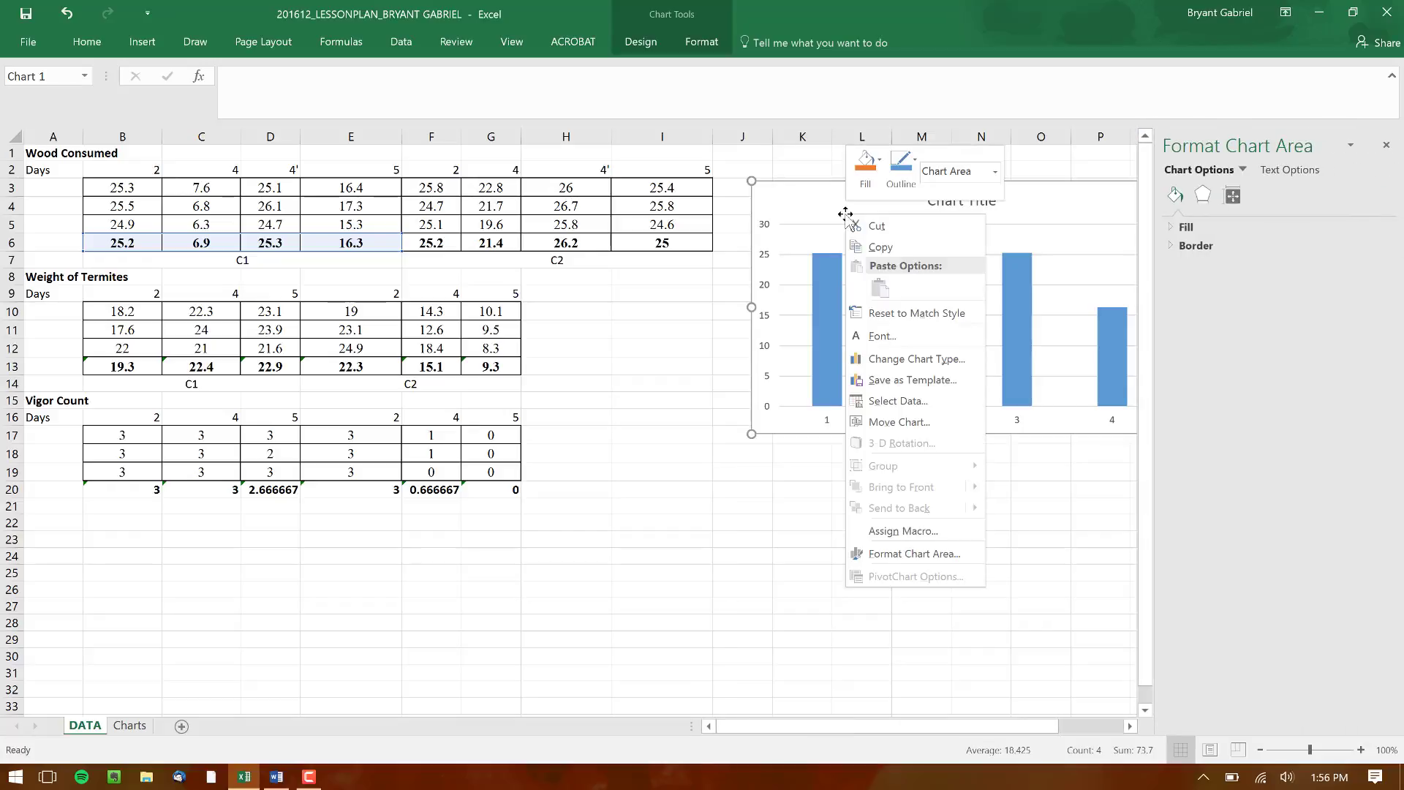
pyautogui.click(948, 407)
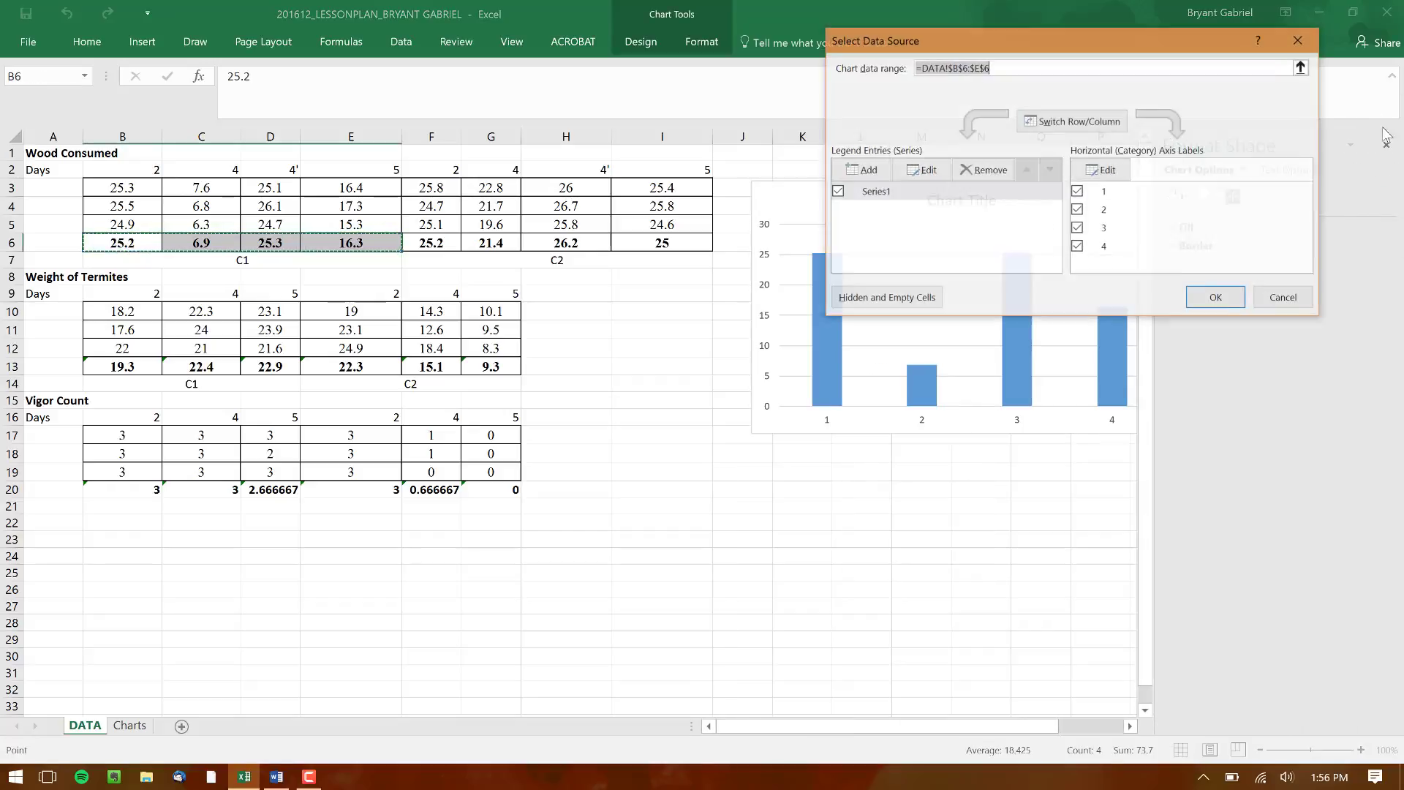
pyautogui.click(1387, 146)
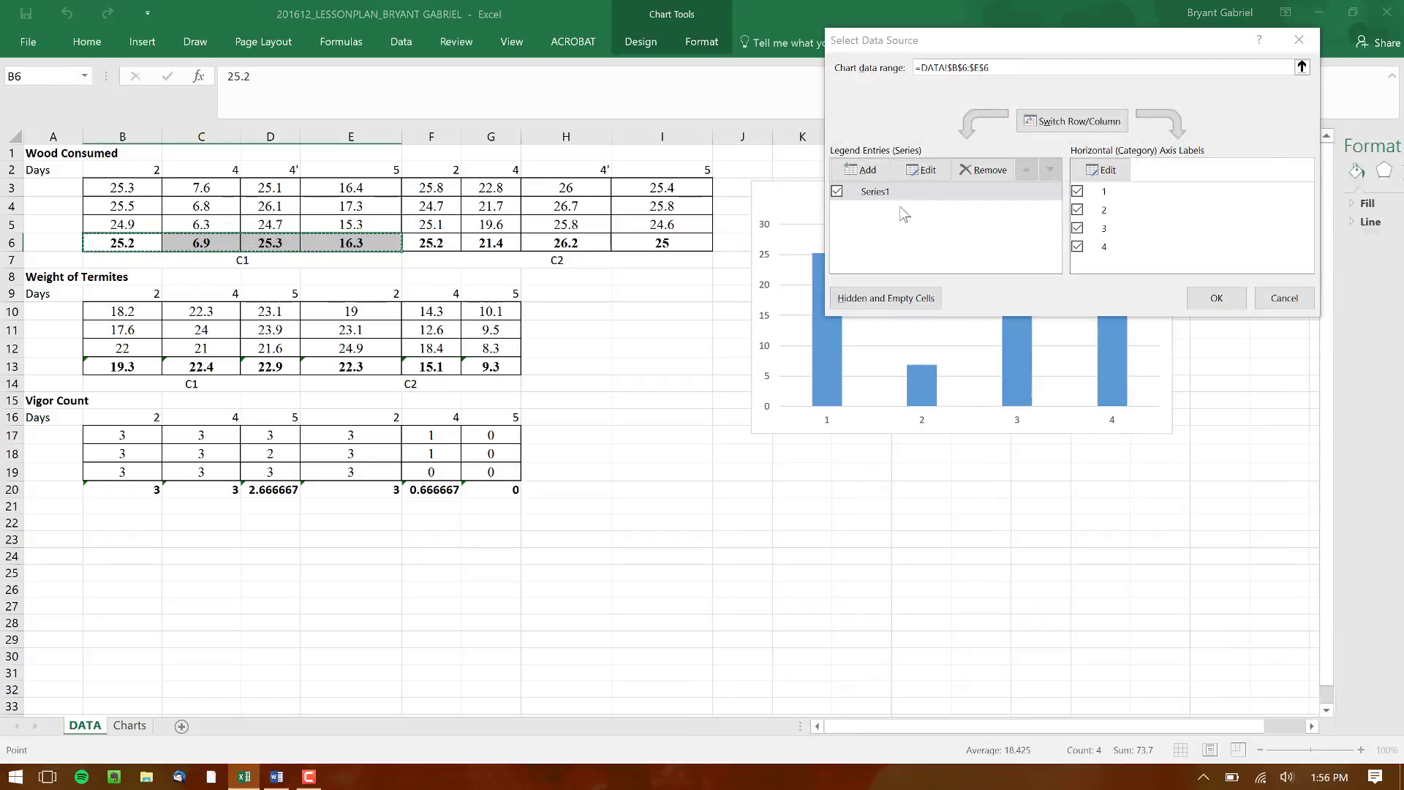
pyautogui.click(868, 188)
pyautogui.click(942, 173)
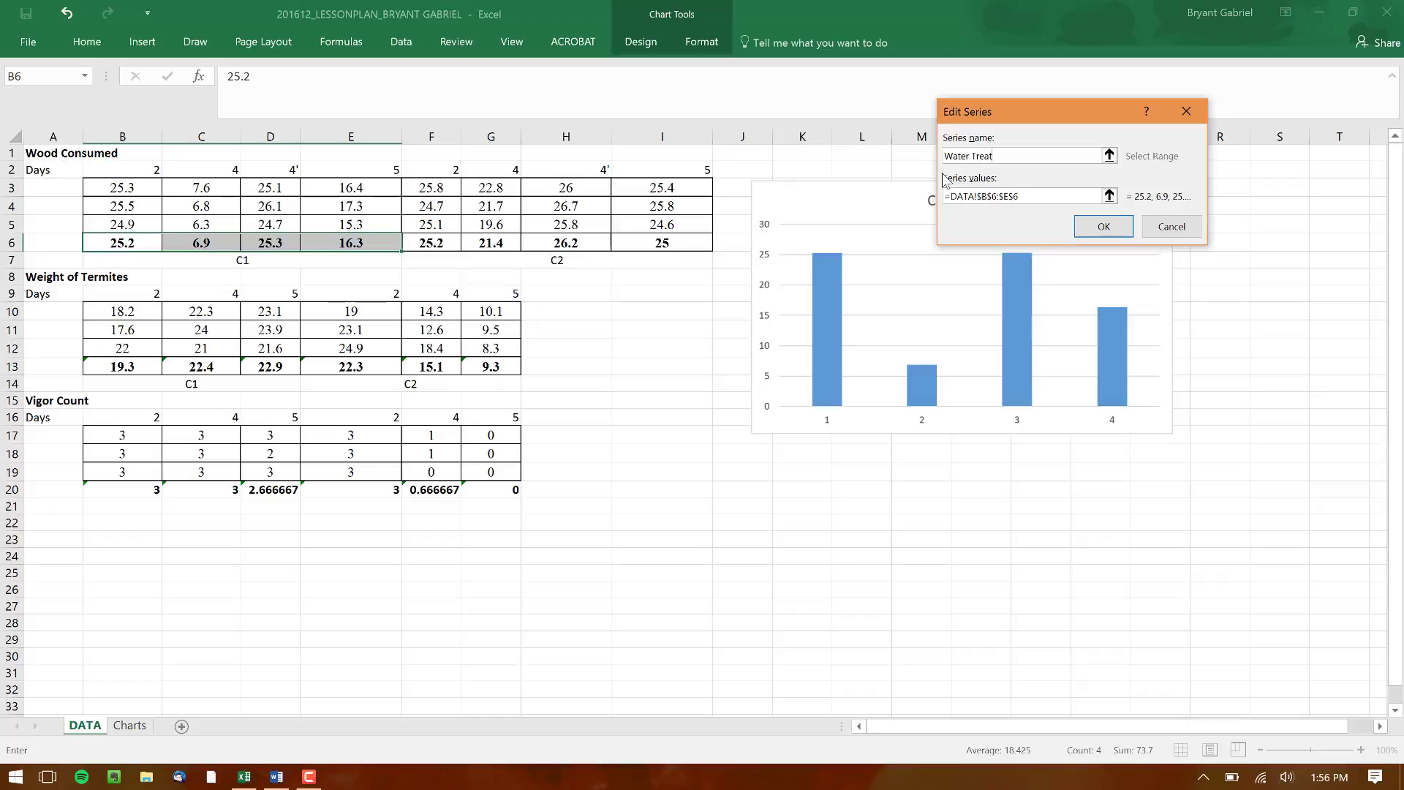
pyautogui.click(1100, 226)
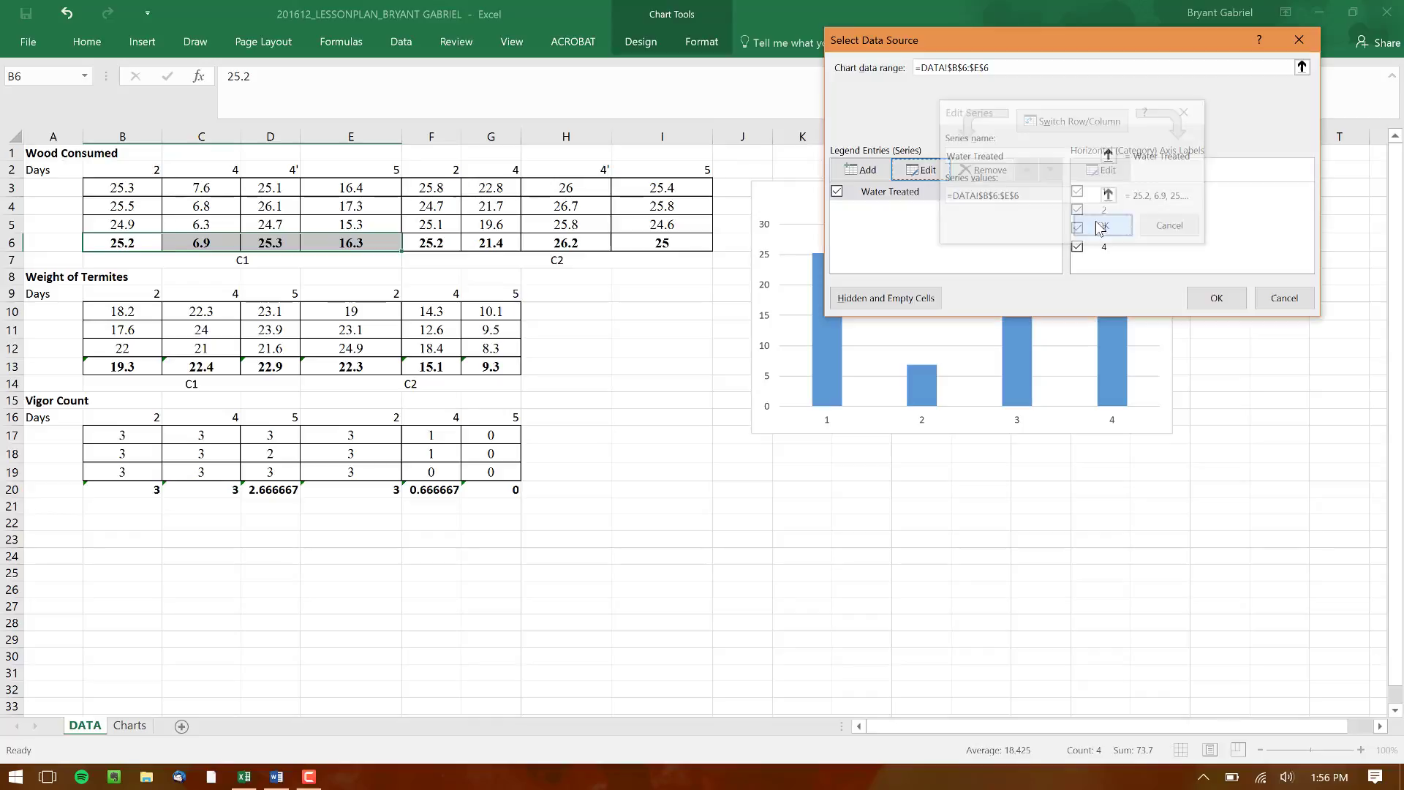
# Add a second series named "Antibiotic Treated" to the chart, with values from F6:I6
pyautogui.click(878, 169)
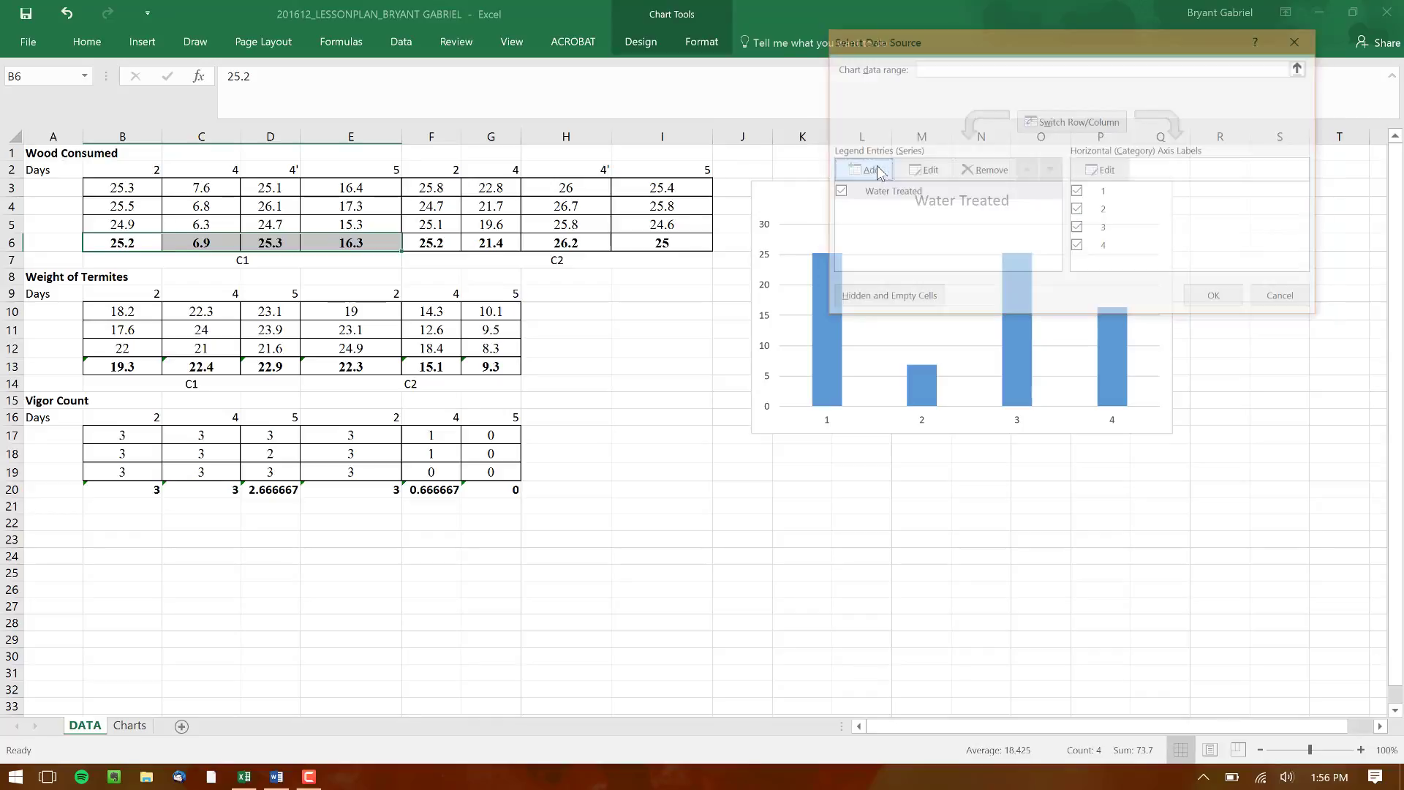
pyautogui.write('Anti')
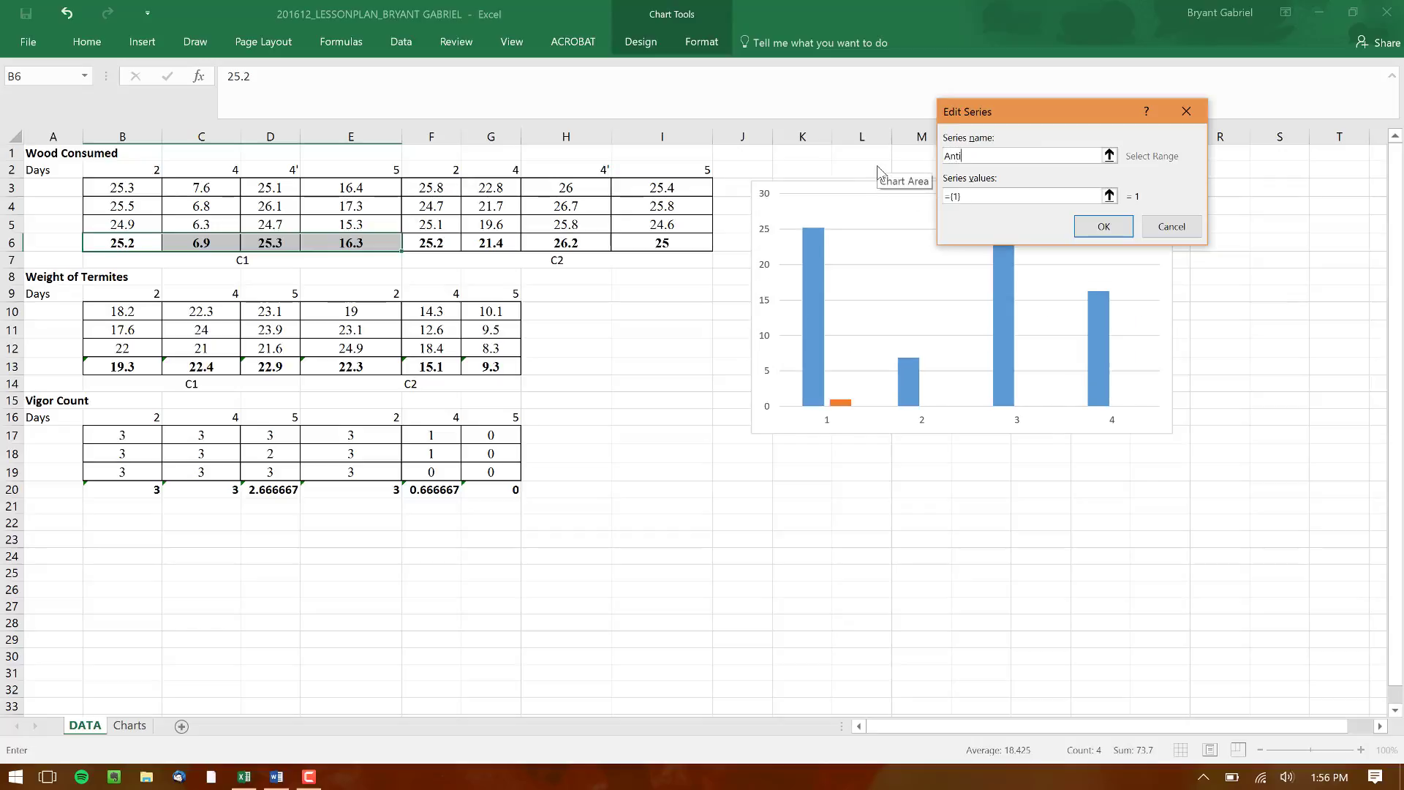
pyautogui.write('biotic Treated')
pyautogui.click(996, 198)
pyautogui.write('={1')
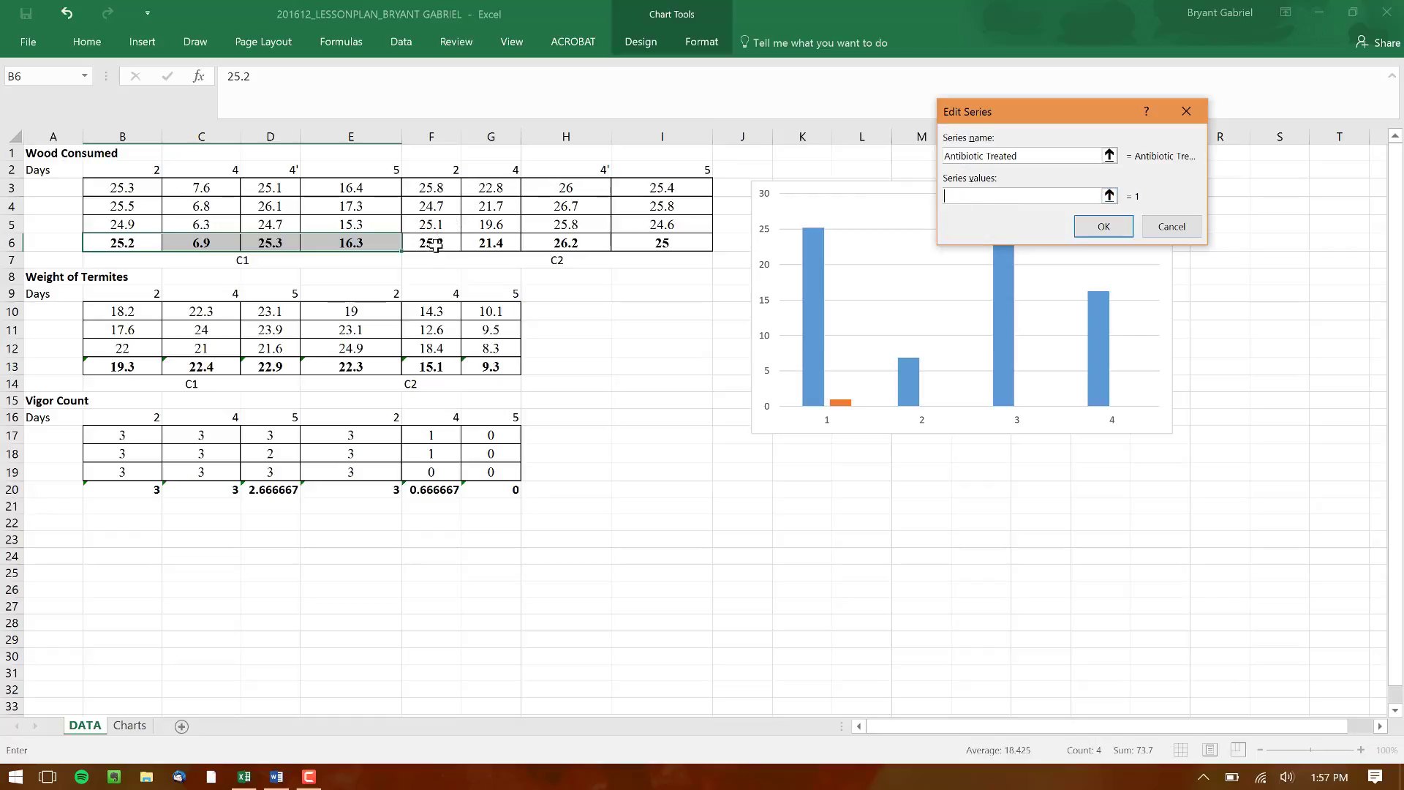
pyautogui.moveTo(438, 244); pyautogui.dragTo(636, 245)
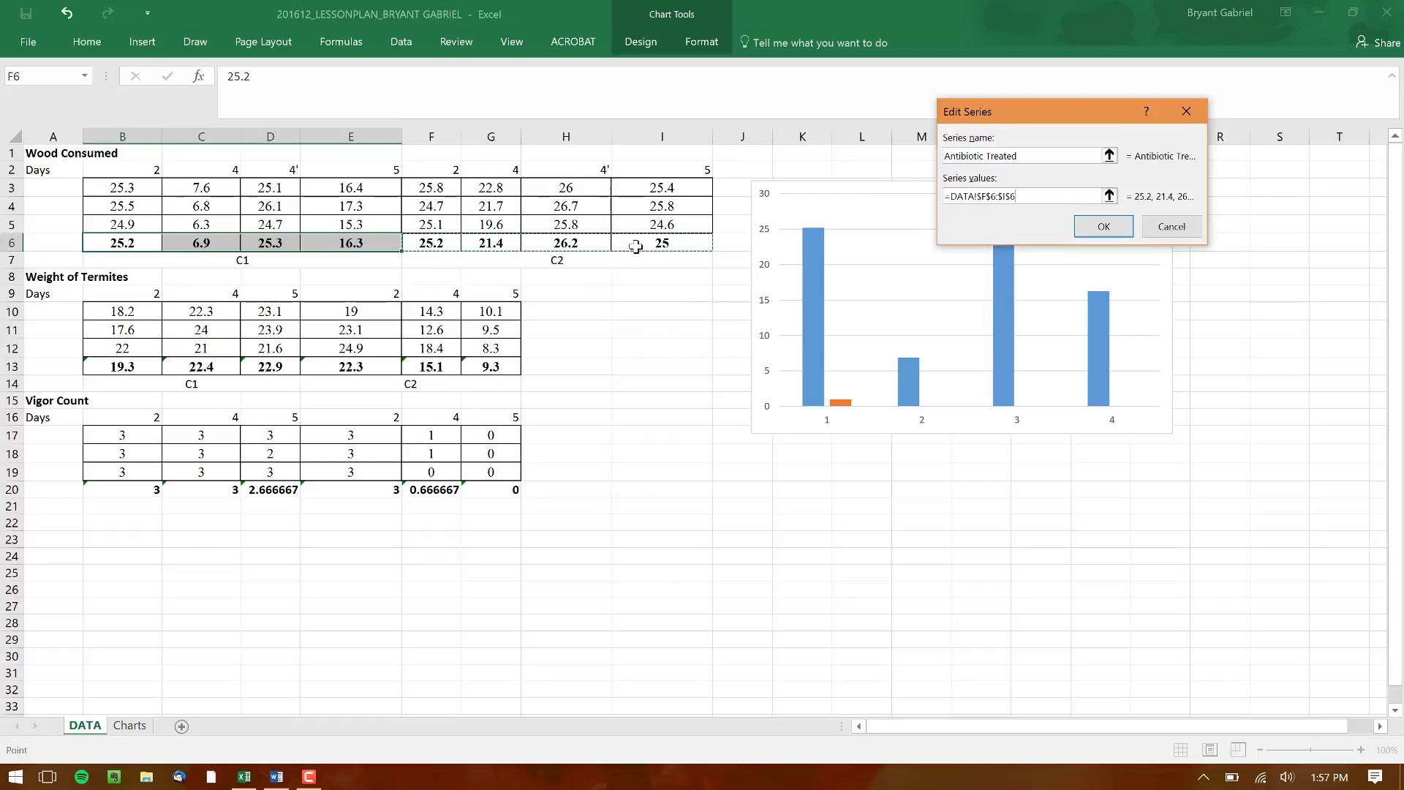
pyautogui.click(1101, 227)
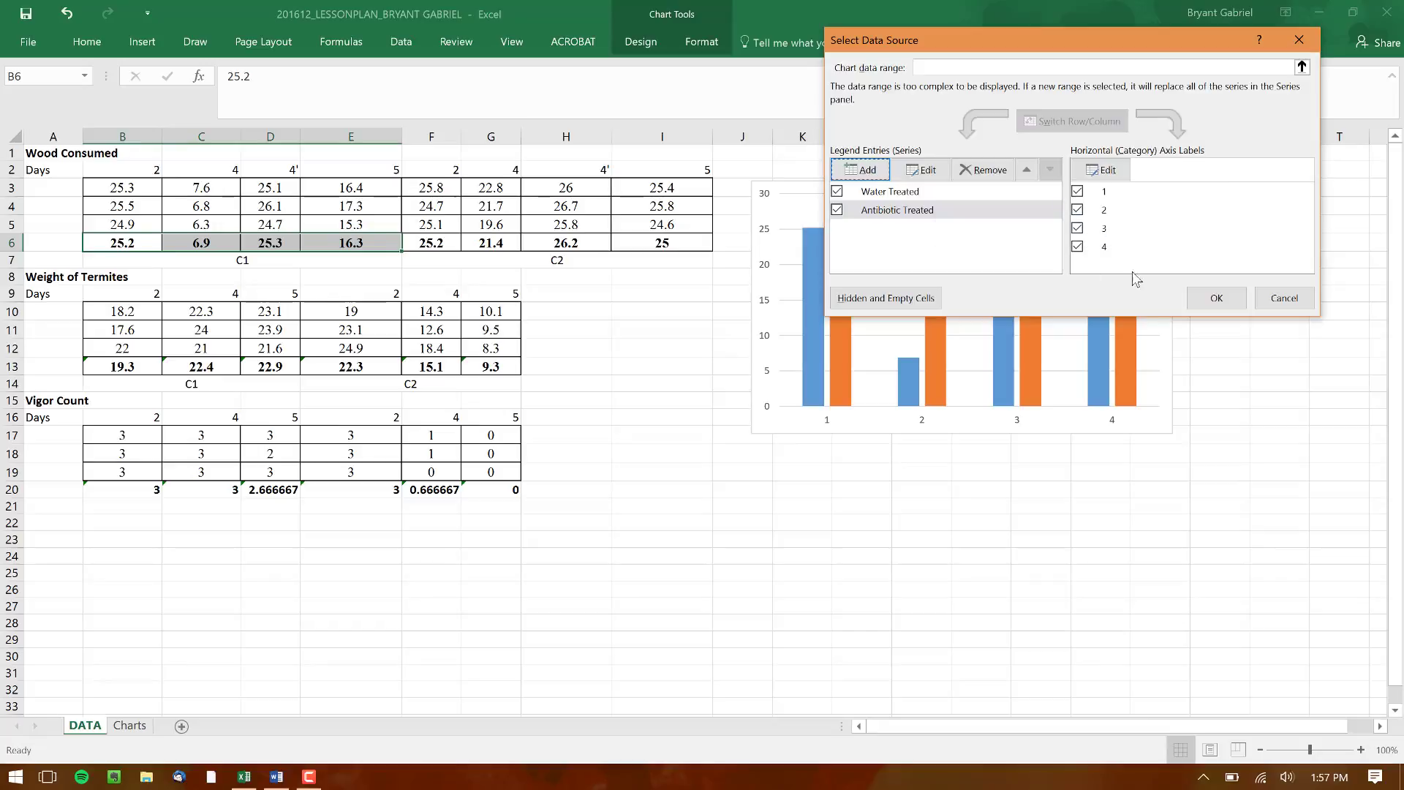
# Set the chart's horizontal axis labels to the day numbers in B2:E2 and apply the data source changes
pyautogui.click(1101, 170)
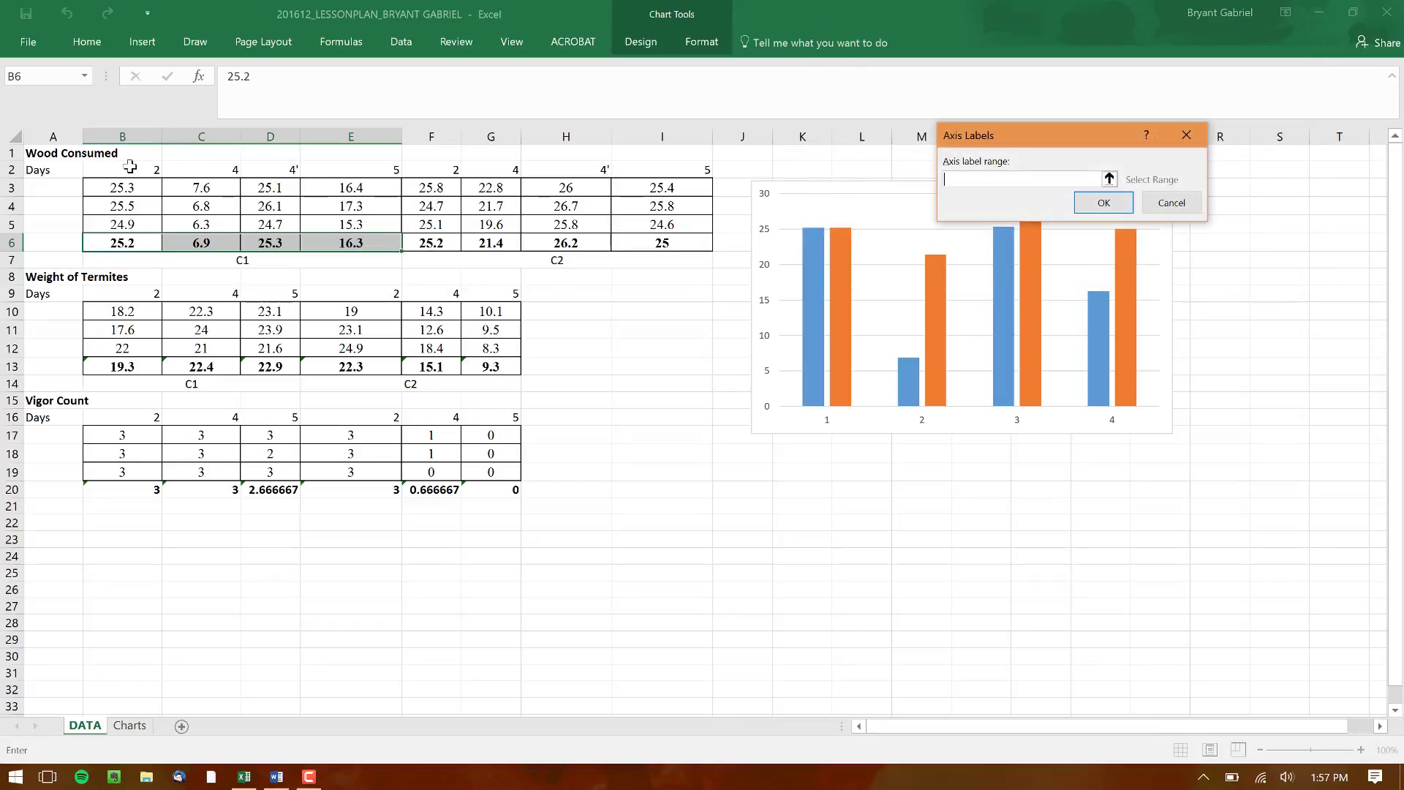
pyautogui.moveTo(130, 167); pyautogui.dragTo(335, 162)
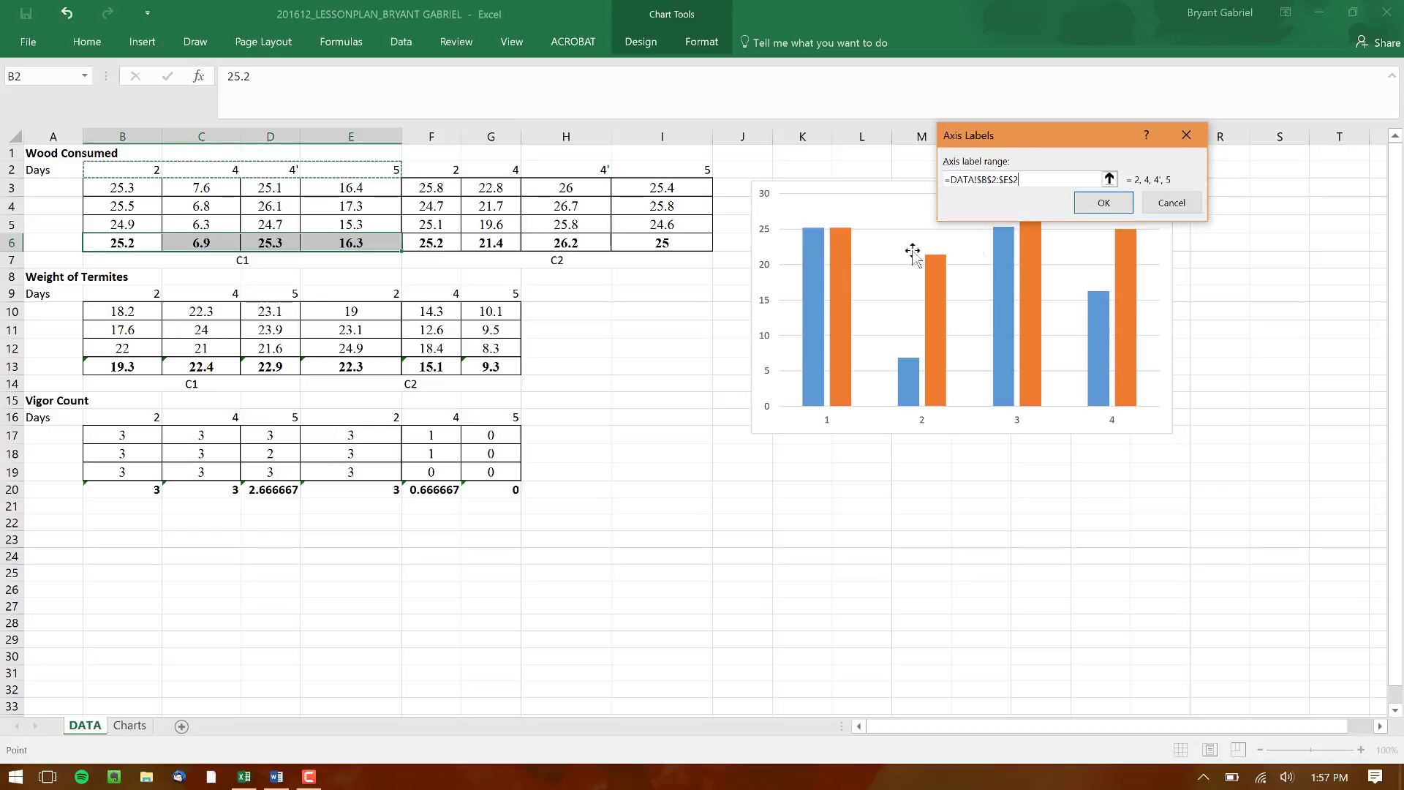
pyautogui.click(1105, 204)
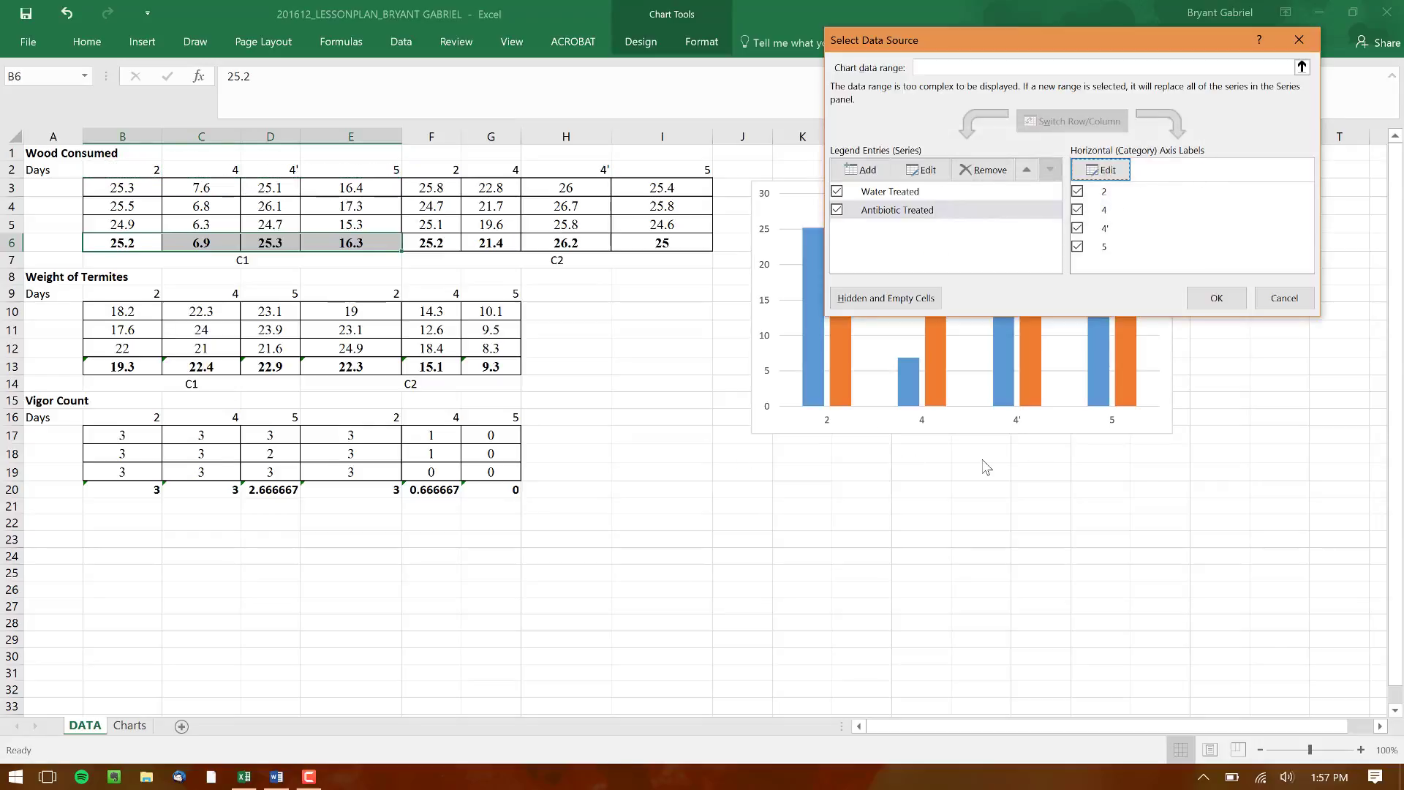
pyautogui.click(1217, 299)
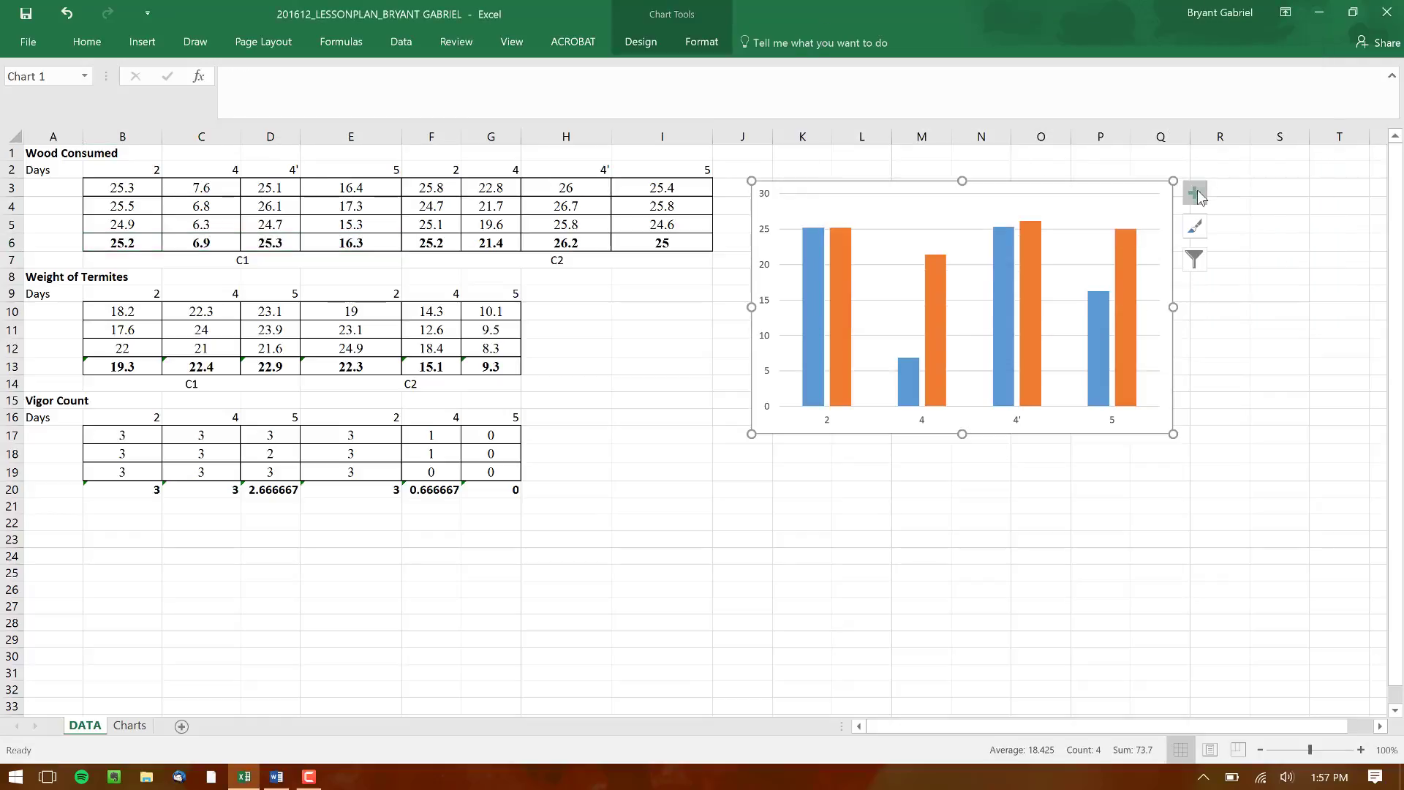
# Add axis titles, a chart title, a legend and data labels to the Wood Consumed chart
pyautogui.click(1198, 194)
pyautogui.click(1250, 234)
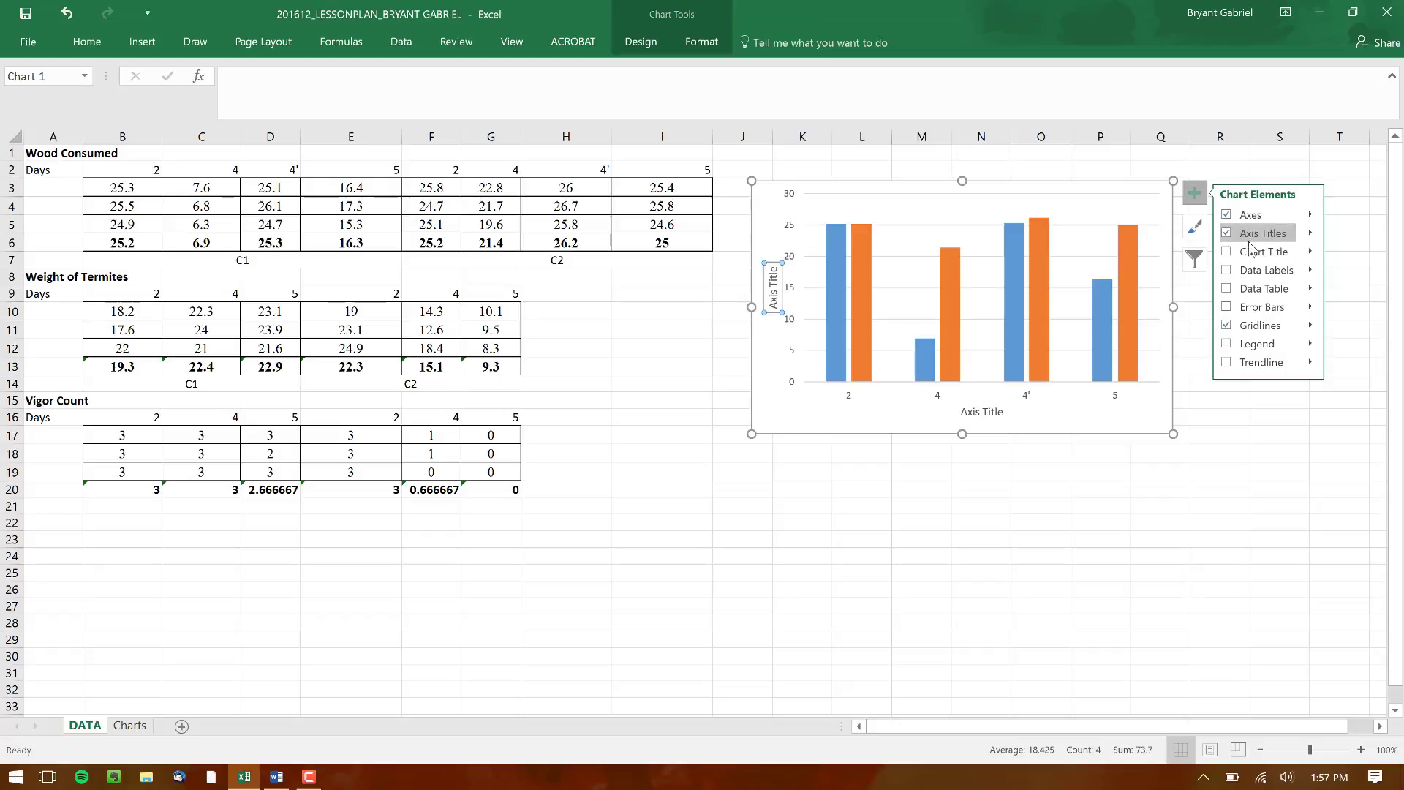
pyautogui.click(1247, 251)
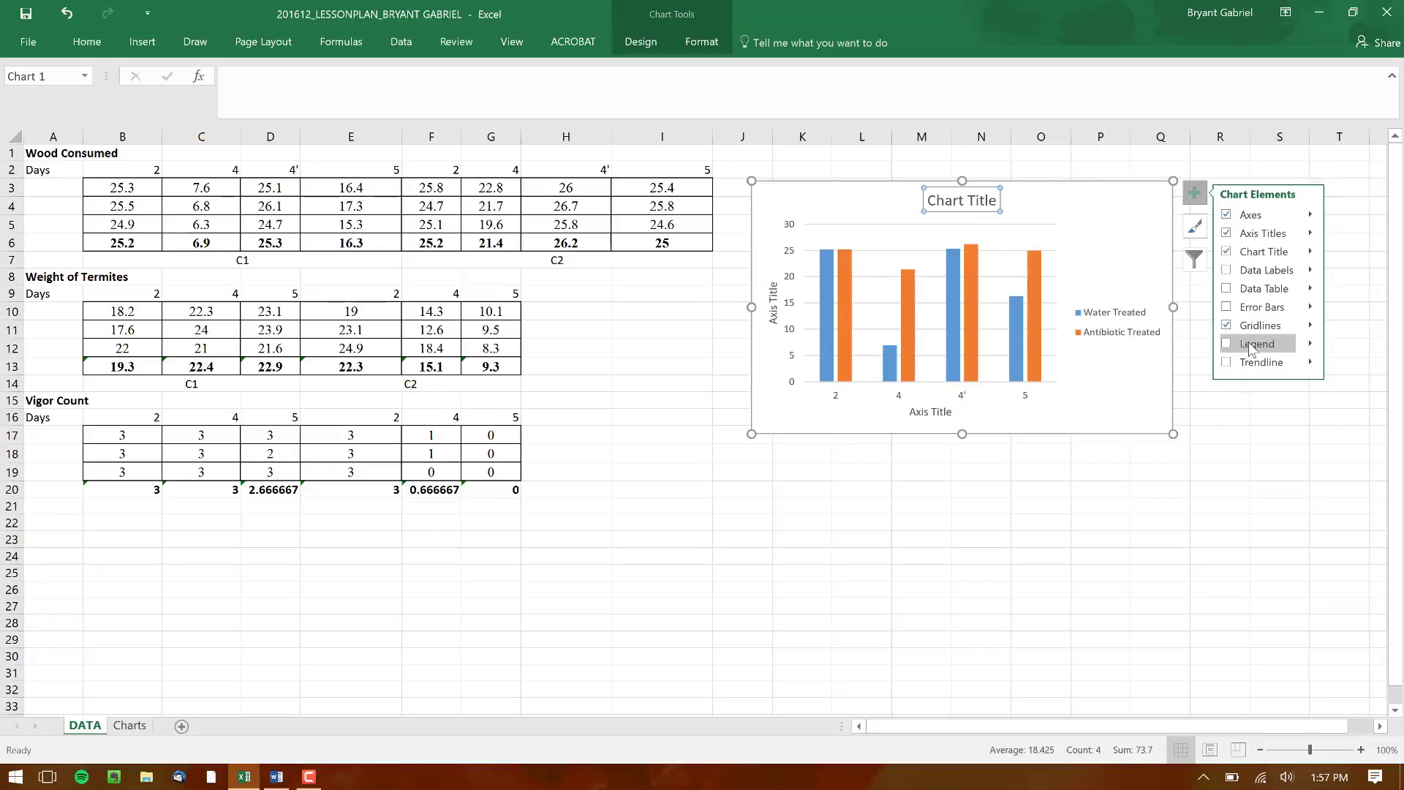
pyautogui.click(1253, 346)
pyautogui.click(1255, 270)
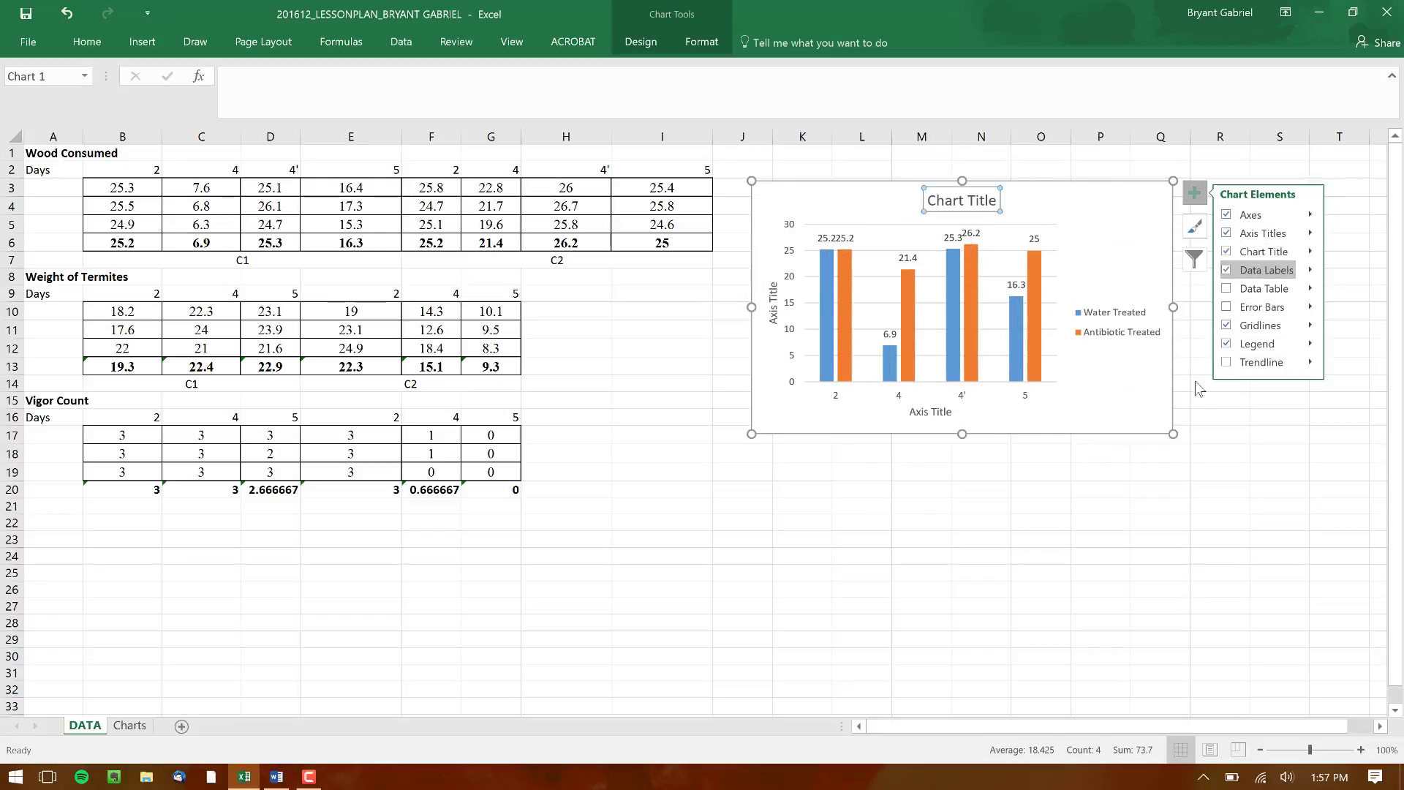
# Widen the Wood Consumed chart and move it up to the first rows, beginning around column K
pyautogui.moveTo(1174, 432); pyautogui.dragTo(1251, 439)
pyautogui.click(712, 461)
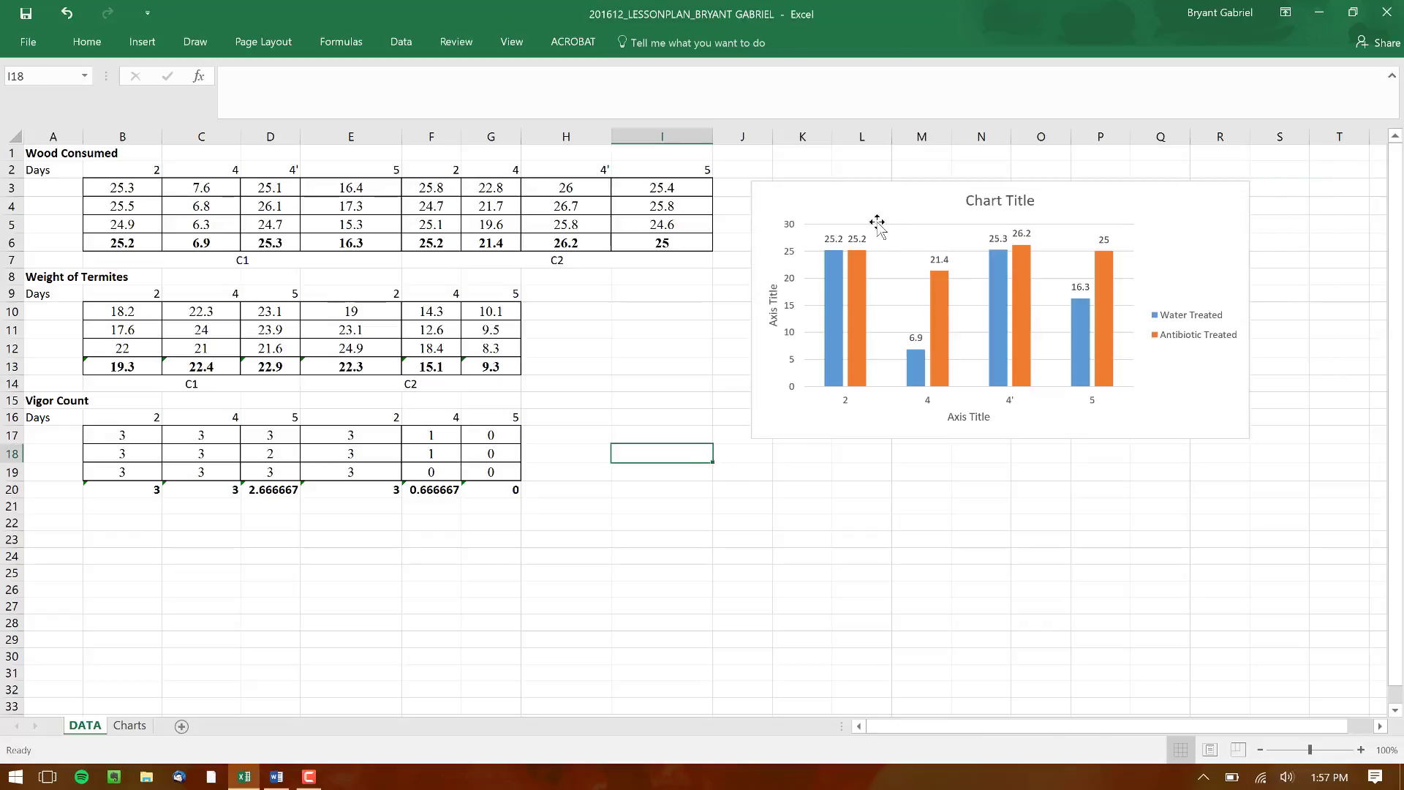
pyautogui.moveTo(867, 209); pyautogui.dragTo(913, 182)
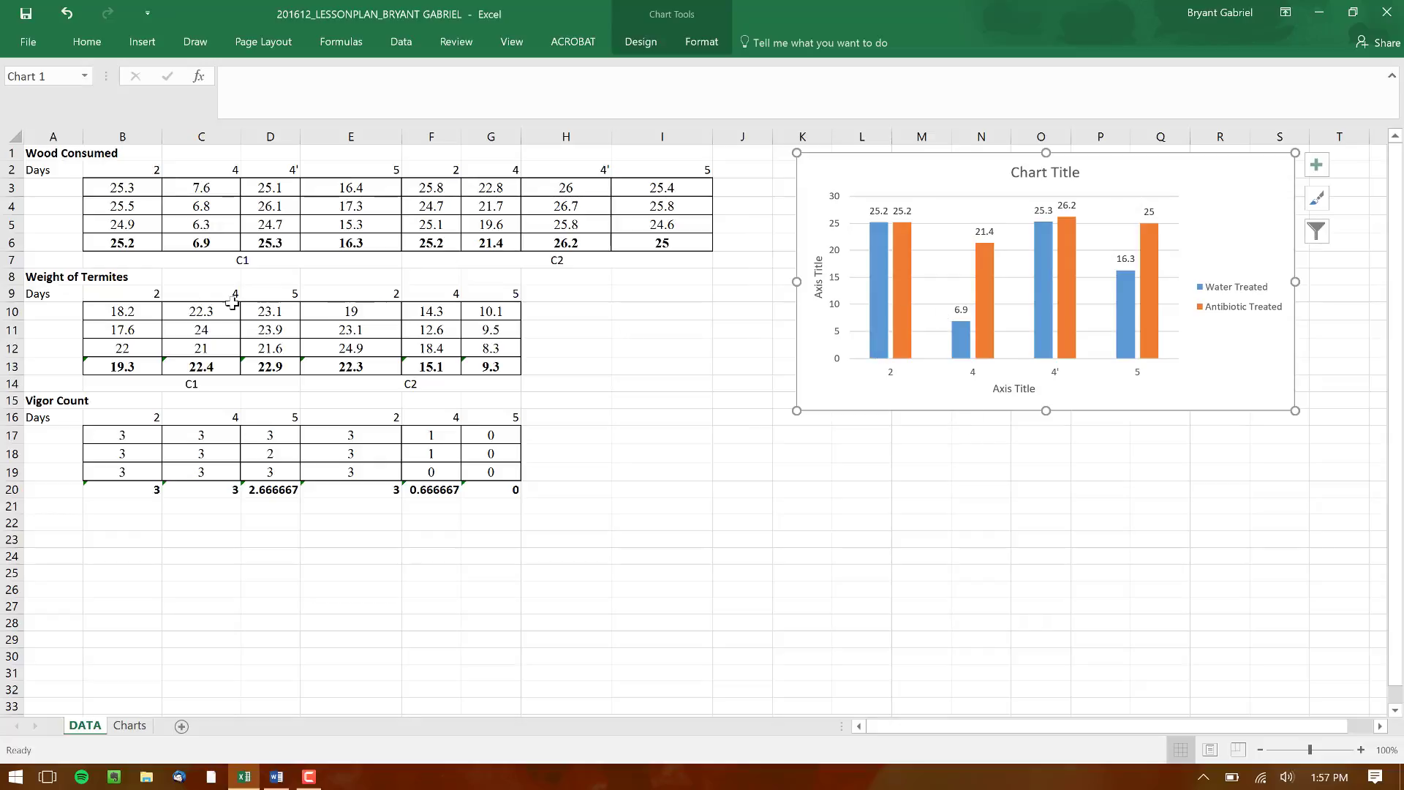
# Insert a clustered column chart from the Weight of Termites averages in B13:D13 and place it below the Wood Consumed chart
pyautogui.moveTo(116, 364); pyautogui.dragTo(282, 360)
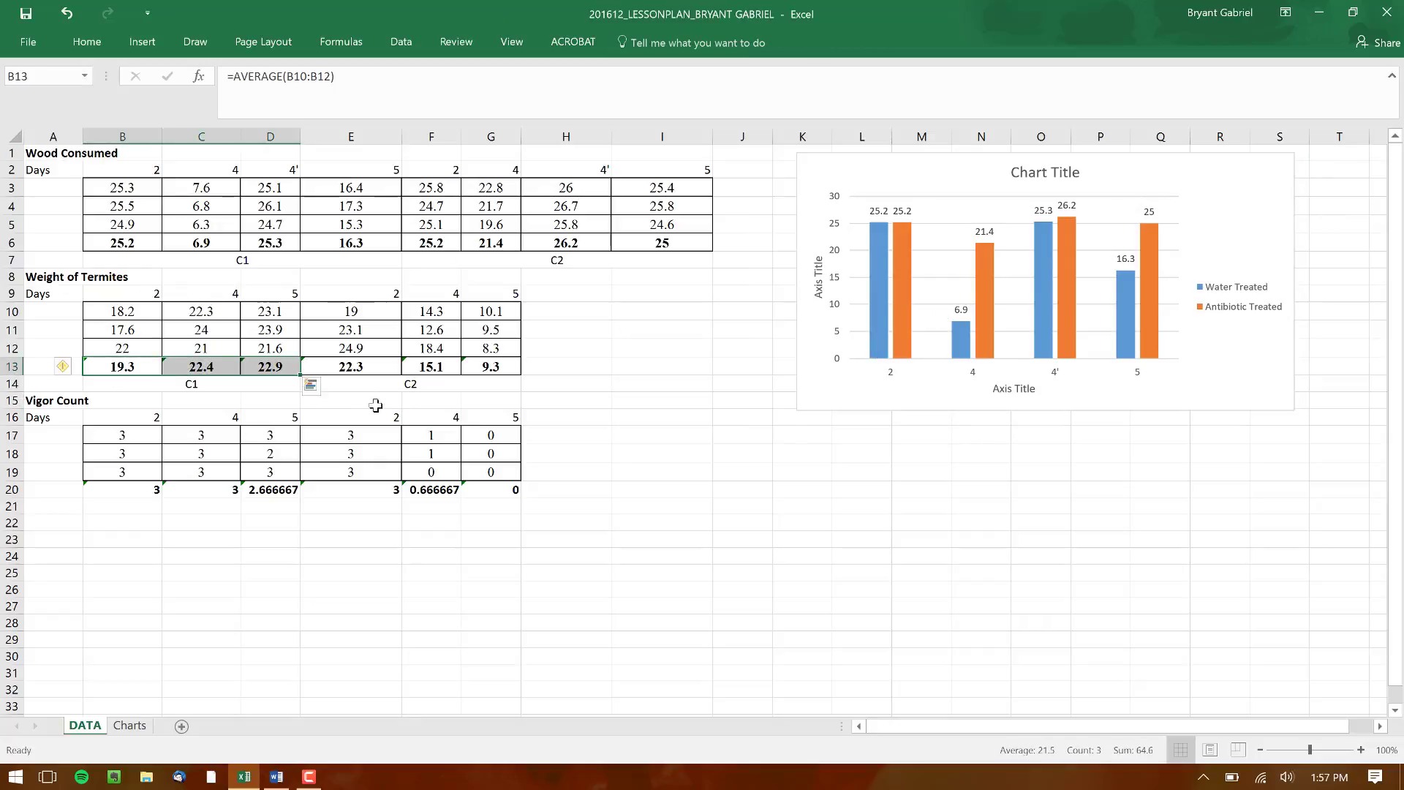
pyautogui.click(311, 386)
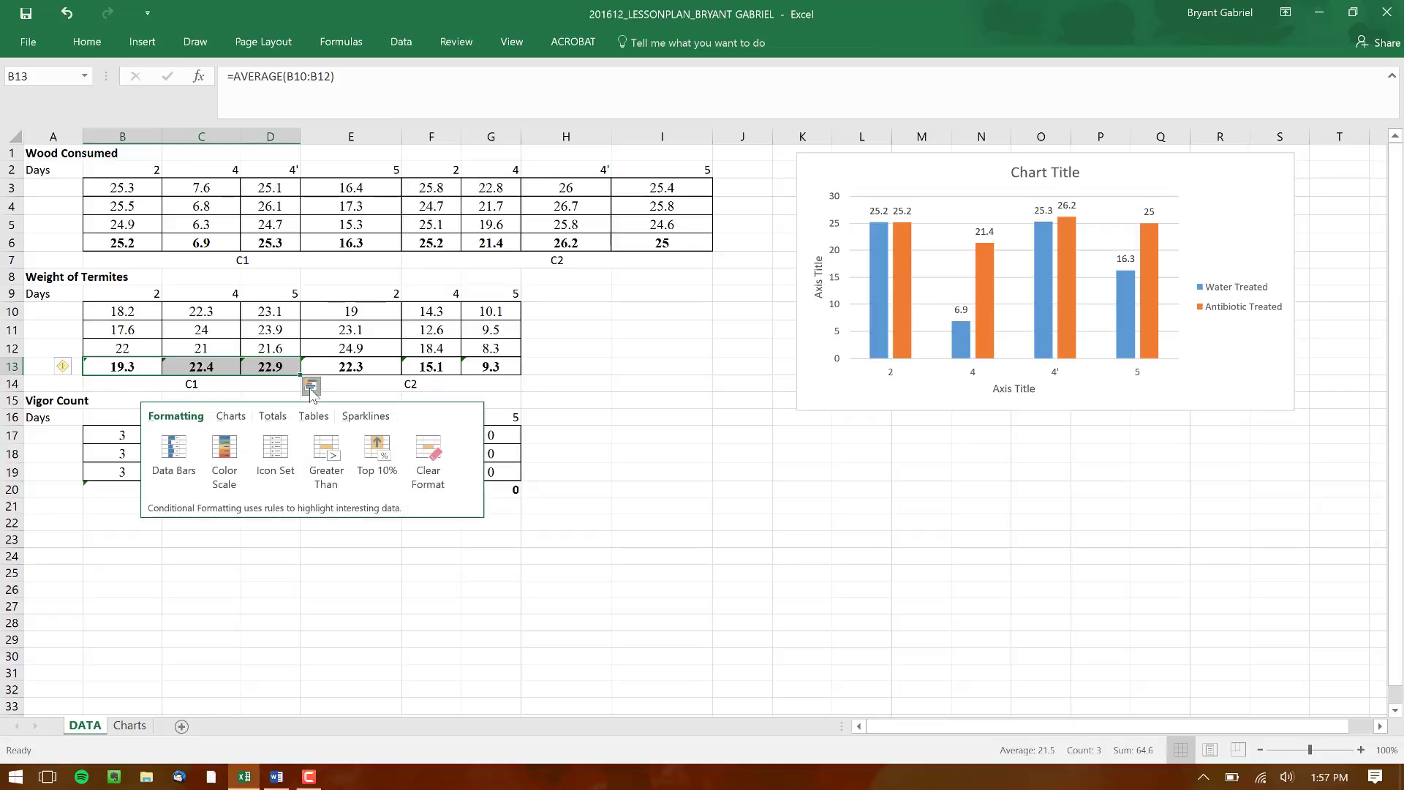
pyautogui.click(230, 417)
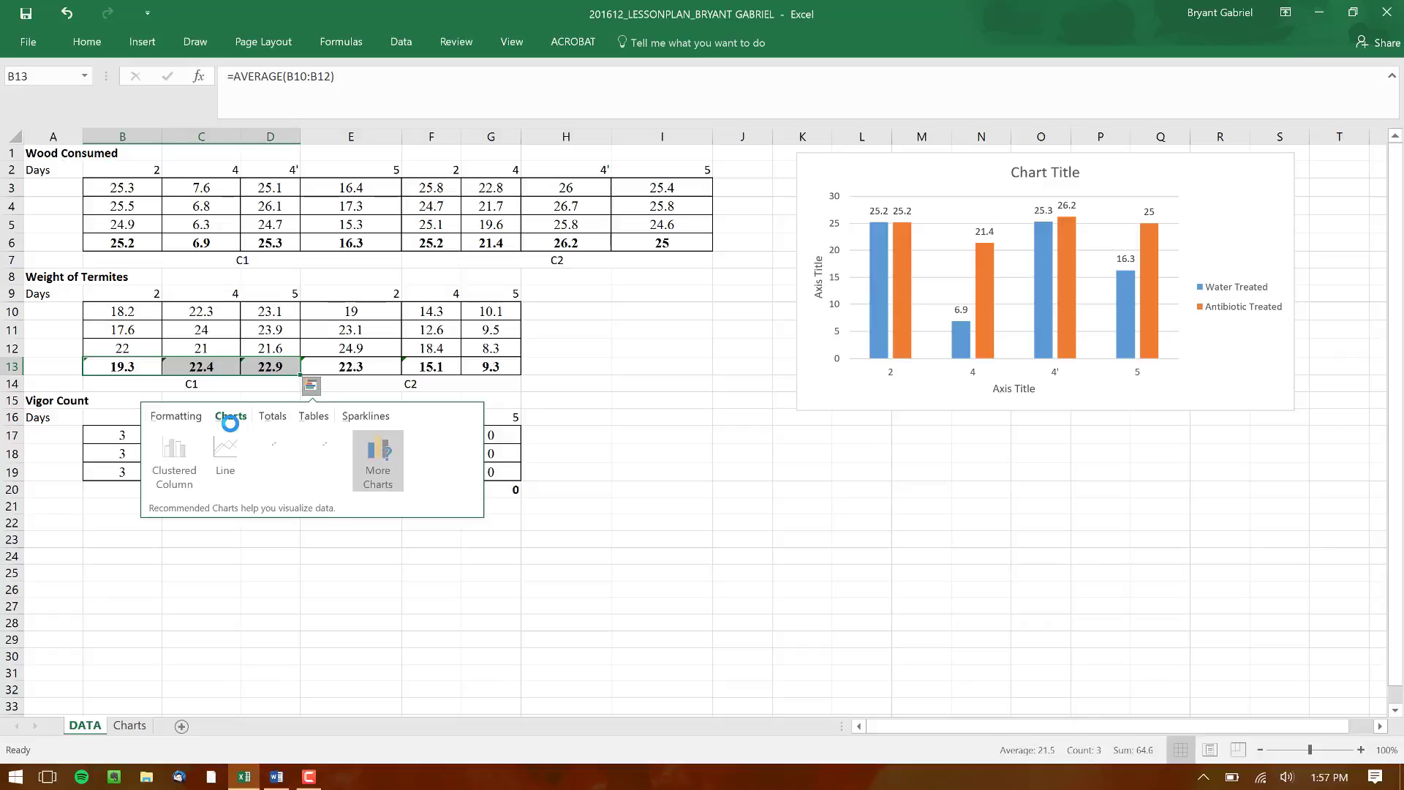
pyautogui.click(191, 481)
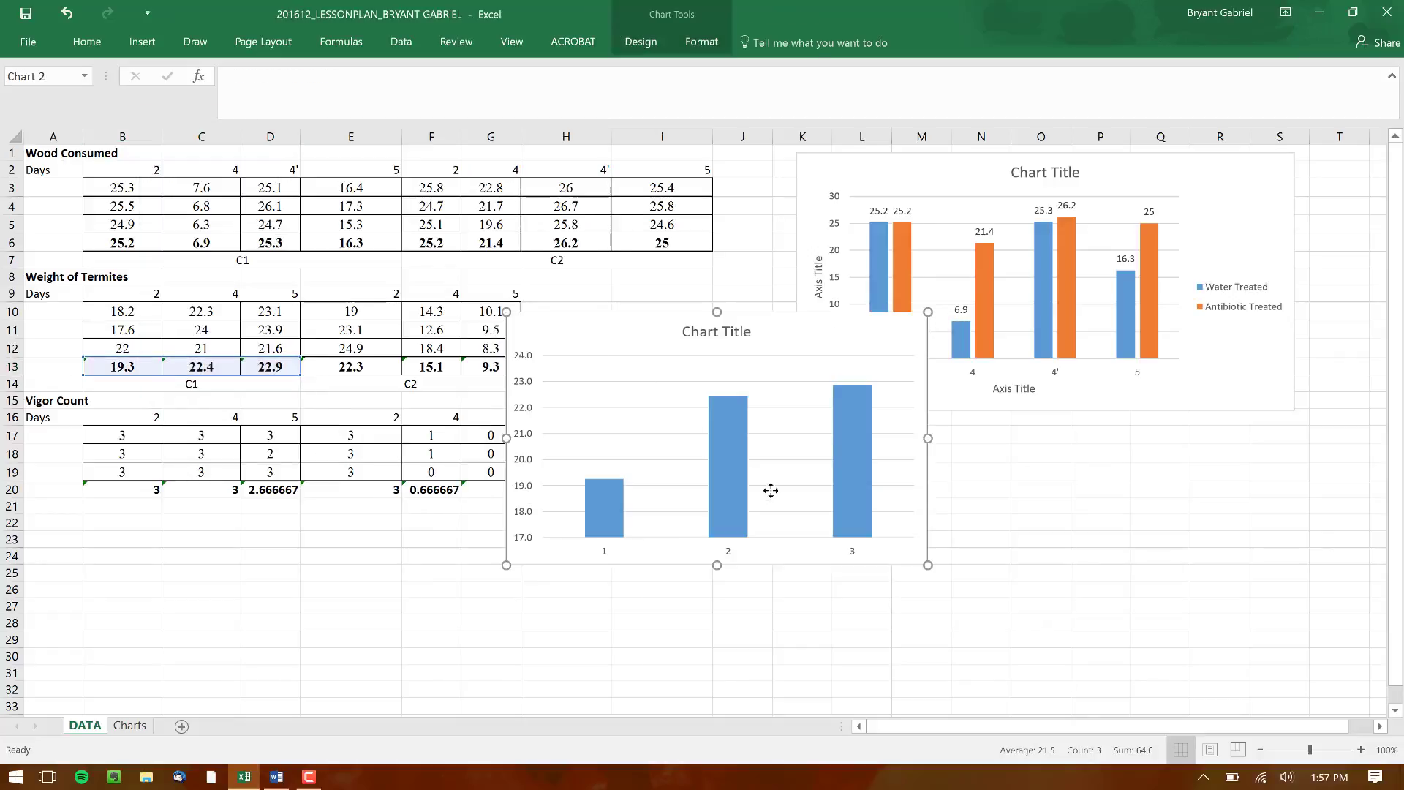
pyautogui.moveTo(771, 491); pyautogui.dragTo(909, 612)
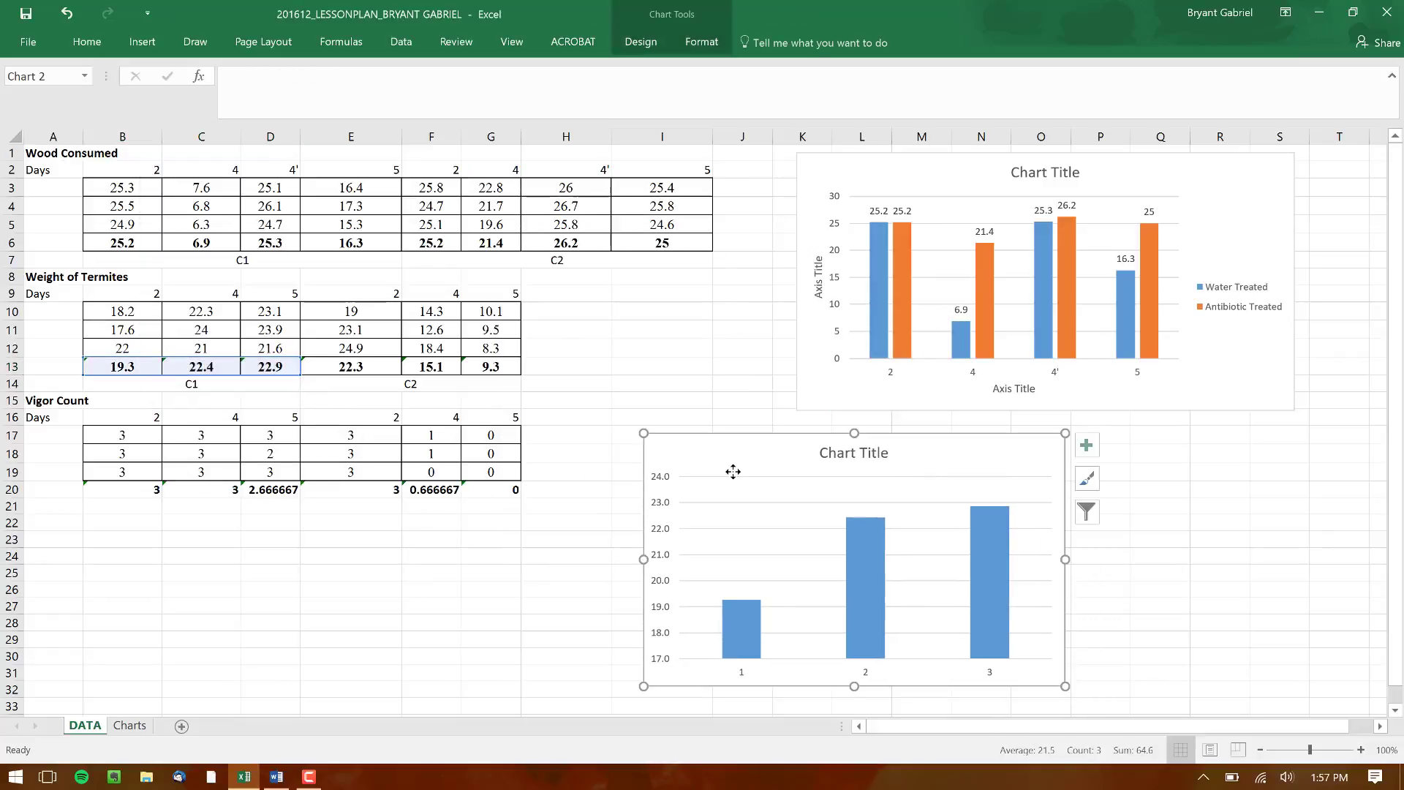
# Rename the termite weight chart's existing data series to "Water Treated" in its data source settings
pyautogui.rightClick(1025, 454)
pyautogui.click(1061, 262)
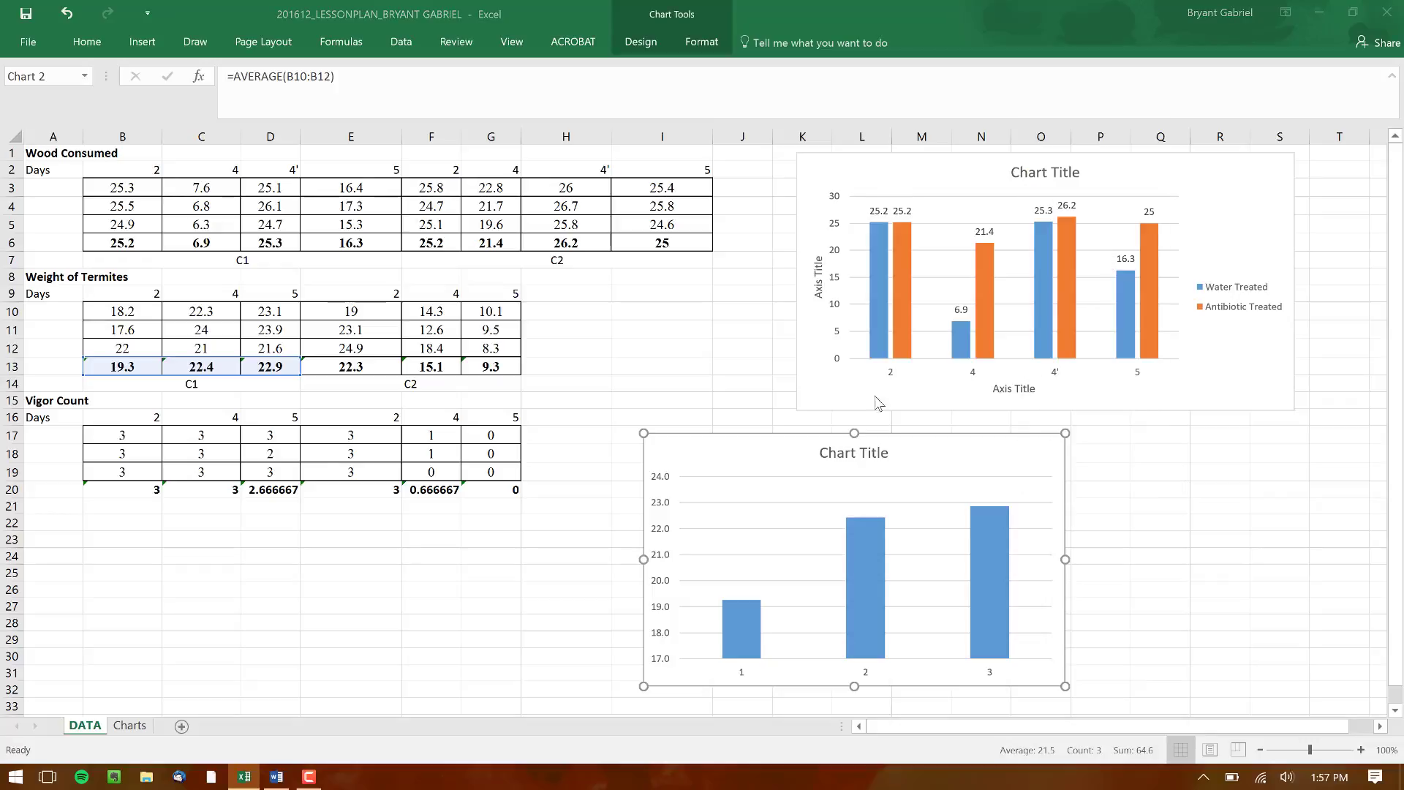
pyautogui.click(889, 193)
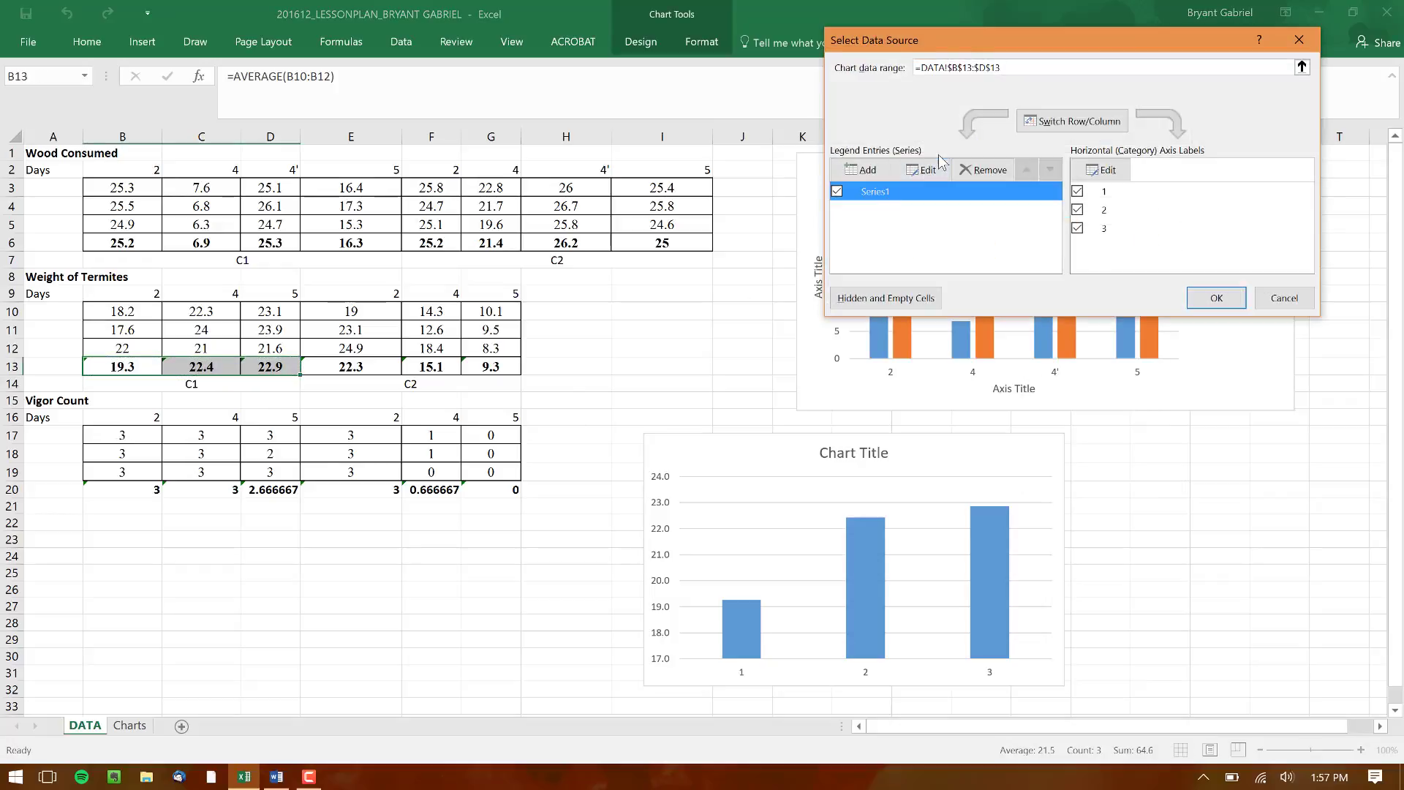
pyautogui.click(924, 170)
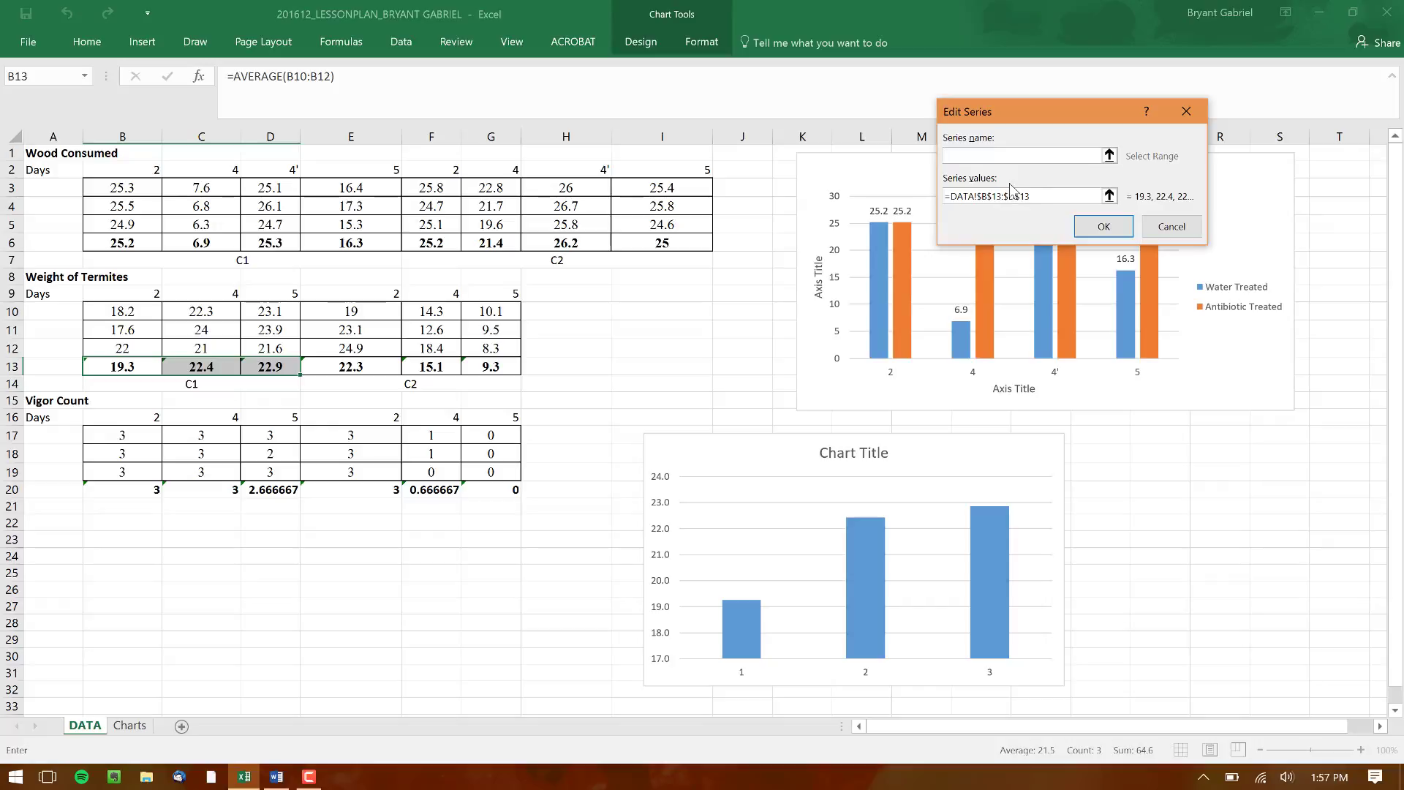
pyautogui.write('Water Treated')
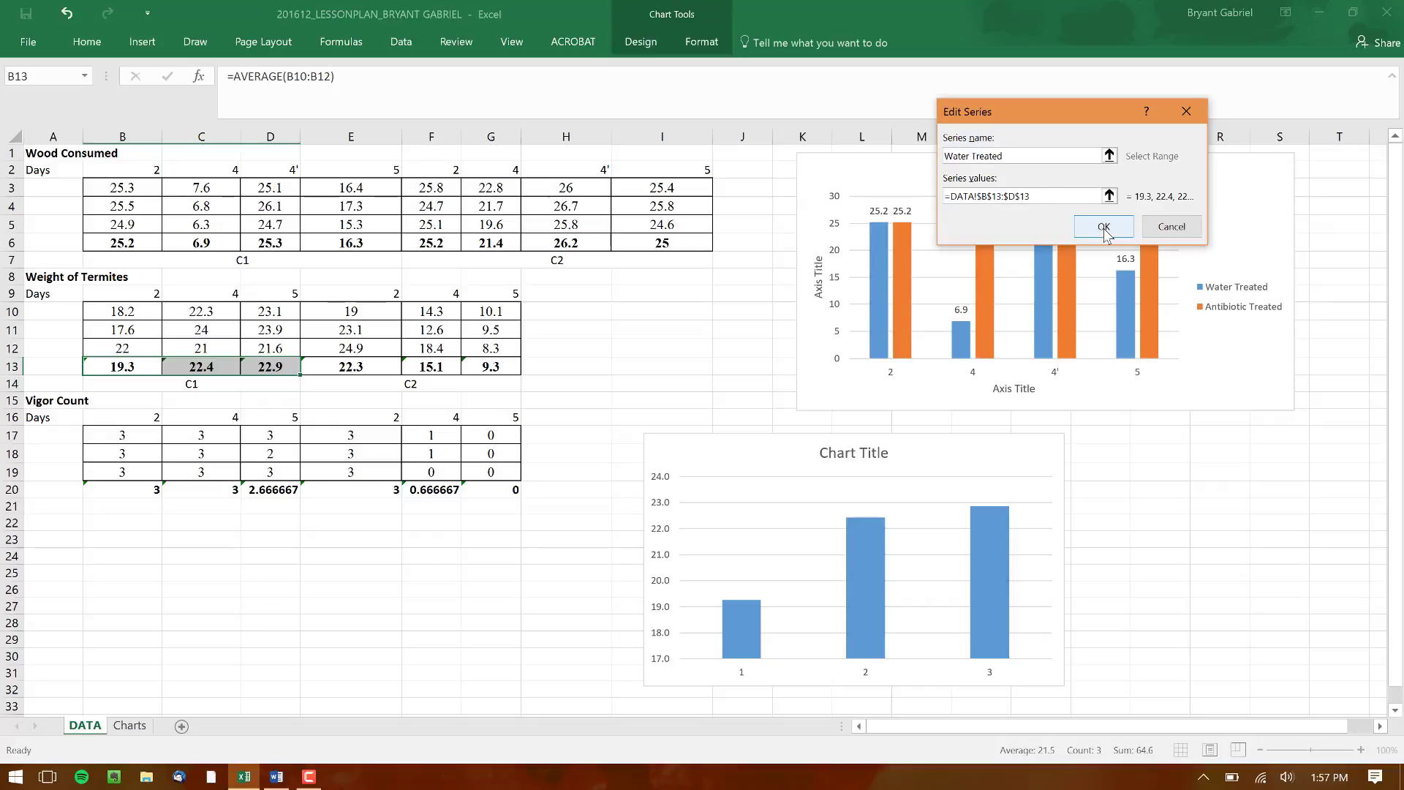
pyautogui.click(1106, 228)
# Add a second series named "Antibiotic Treated" to the termite weight chart, with values from E13:G13
pyautogui.click(869, 167)
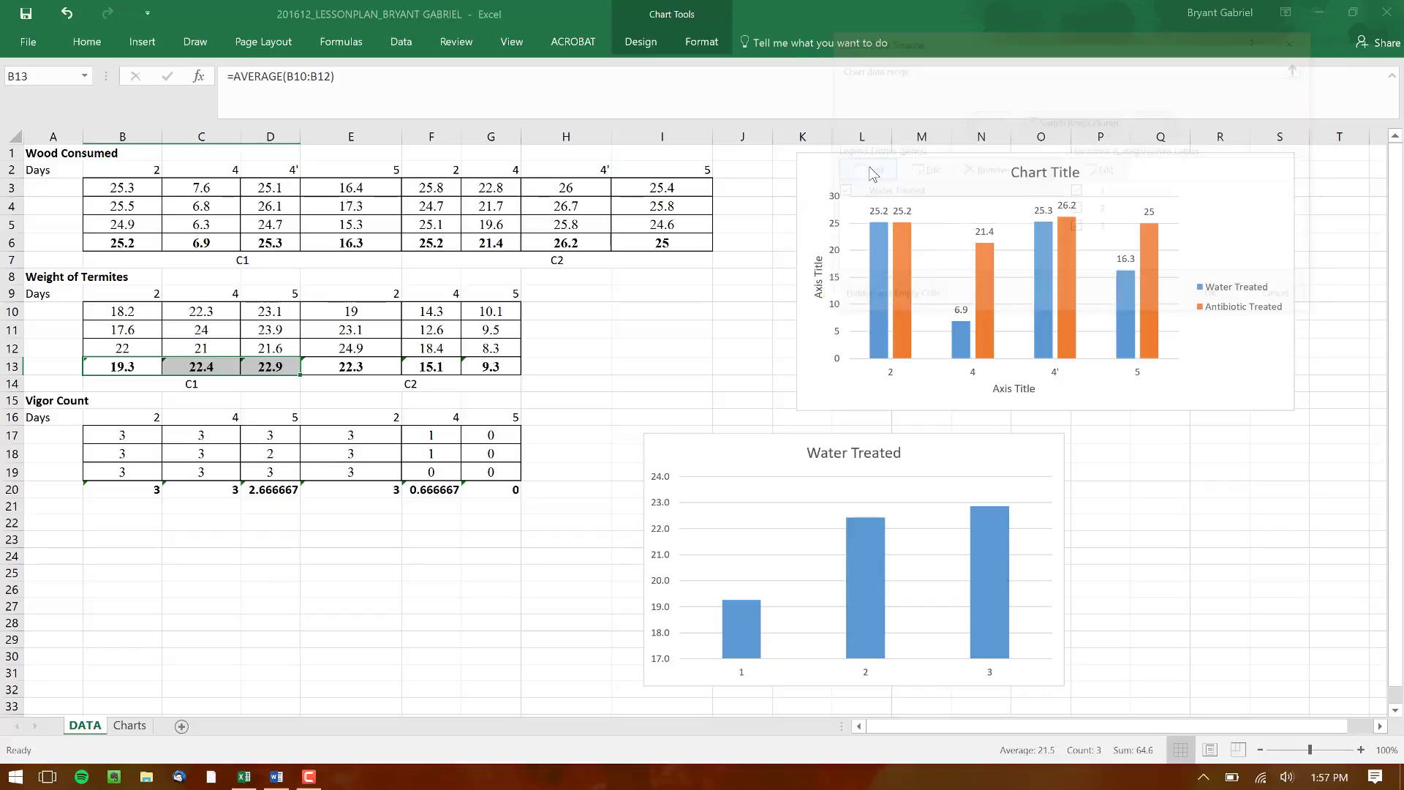
pyautogui.write('Anitbi')
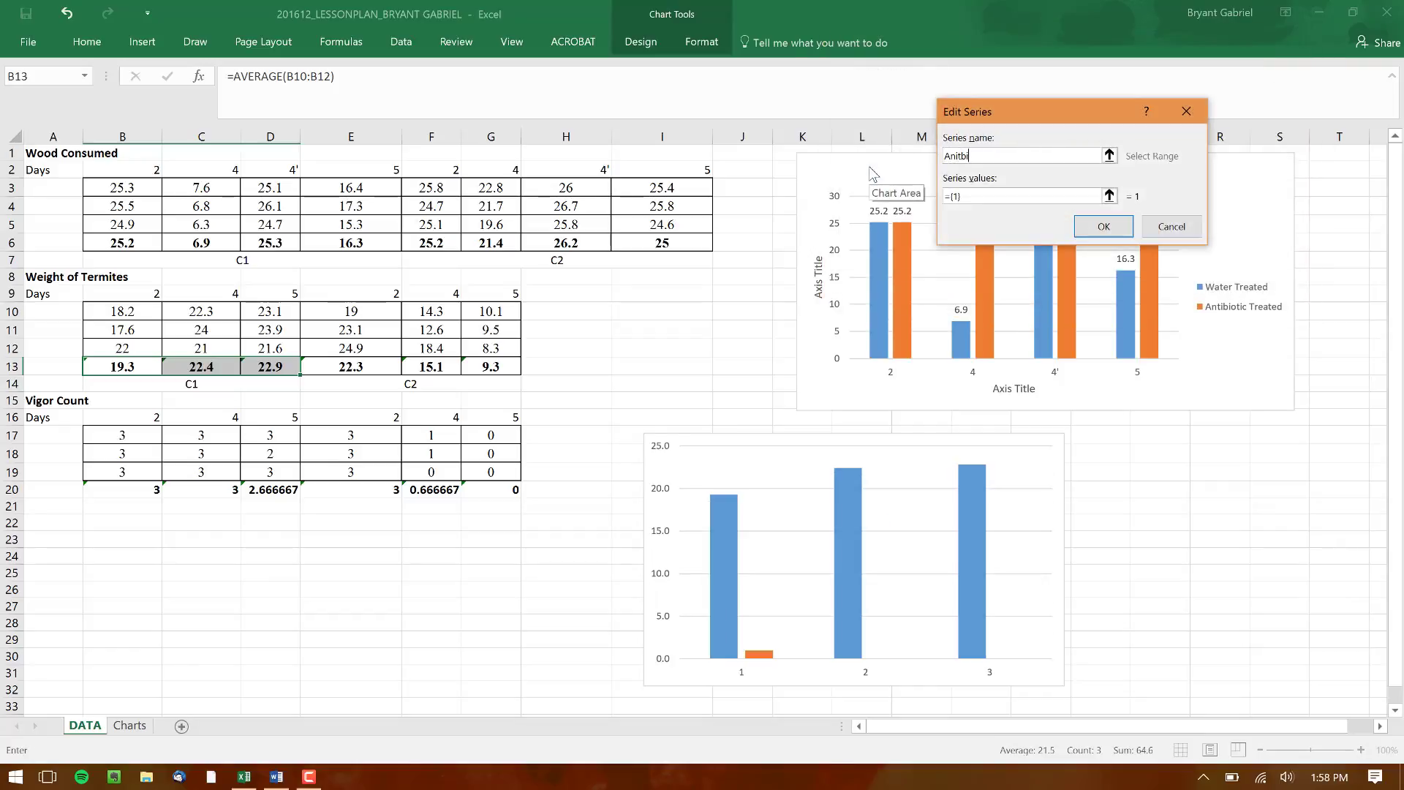
pyautogui.press('BackSpace')
pyautogui.press('BackSpace')
pyautogui.write('tibiotic Treated')
pyautogui.click(989, 196)
pyautogui.press('BackSpace')
pyautogui.press('BackSpace')
pyautogui.press('BackSpace')
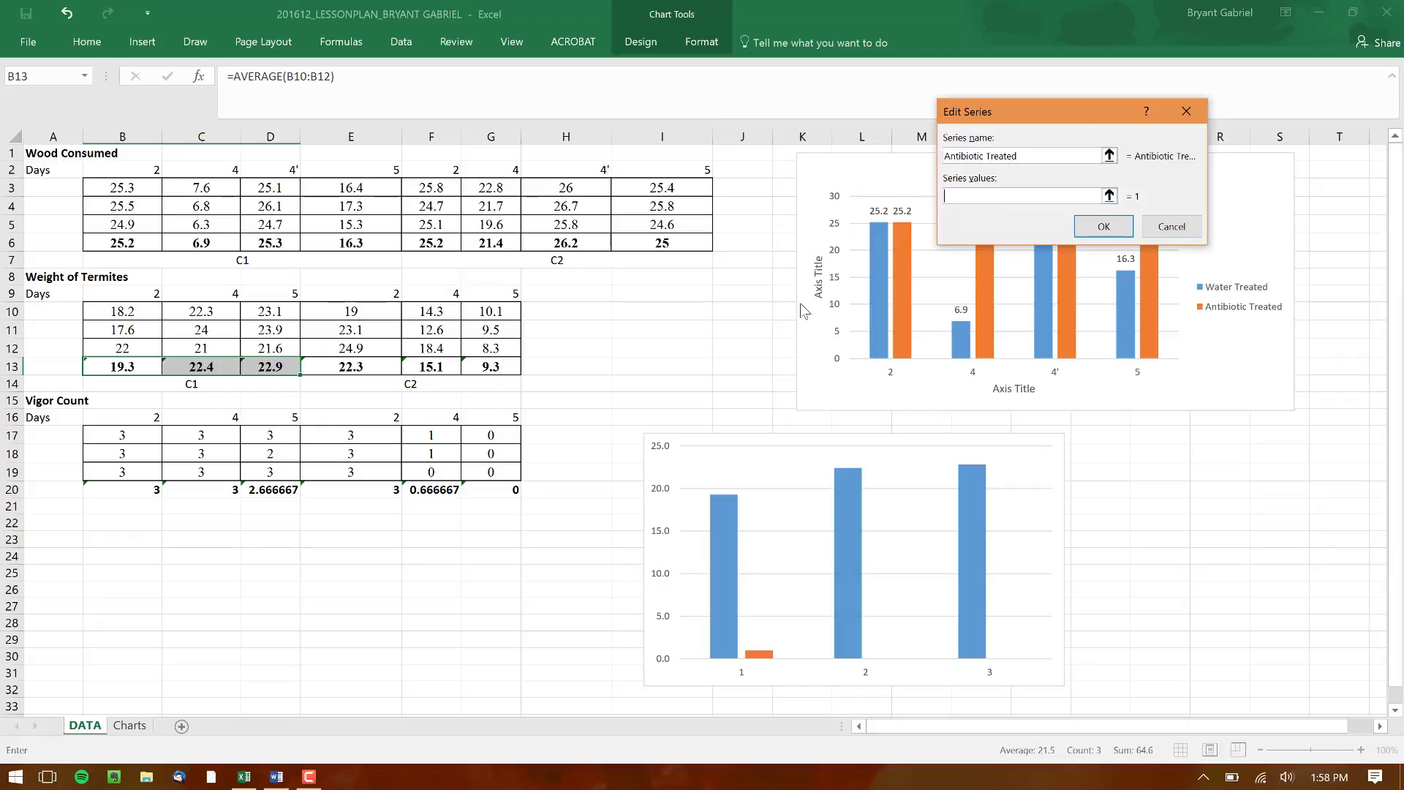
pyautogui.moveTo(347, 369); pyautogui.dragTo(488, 365)
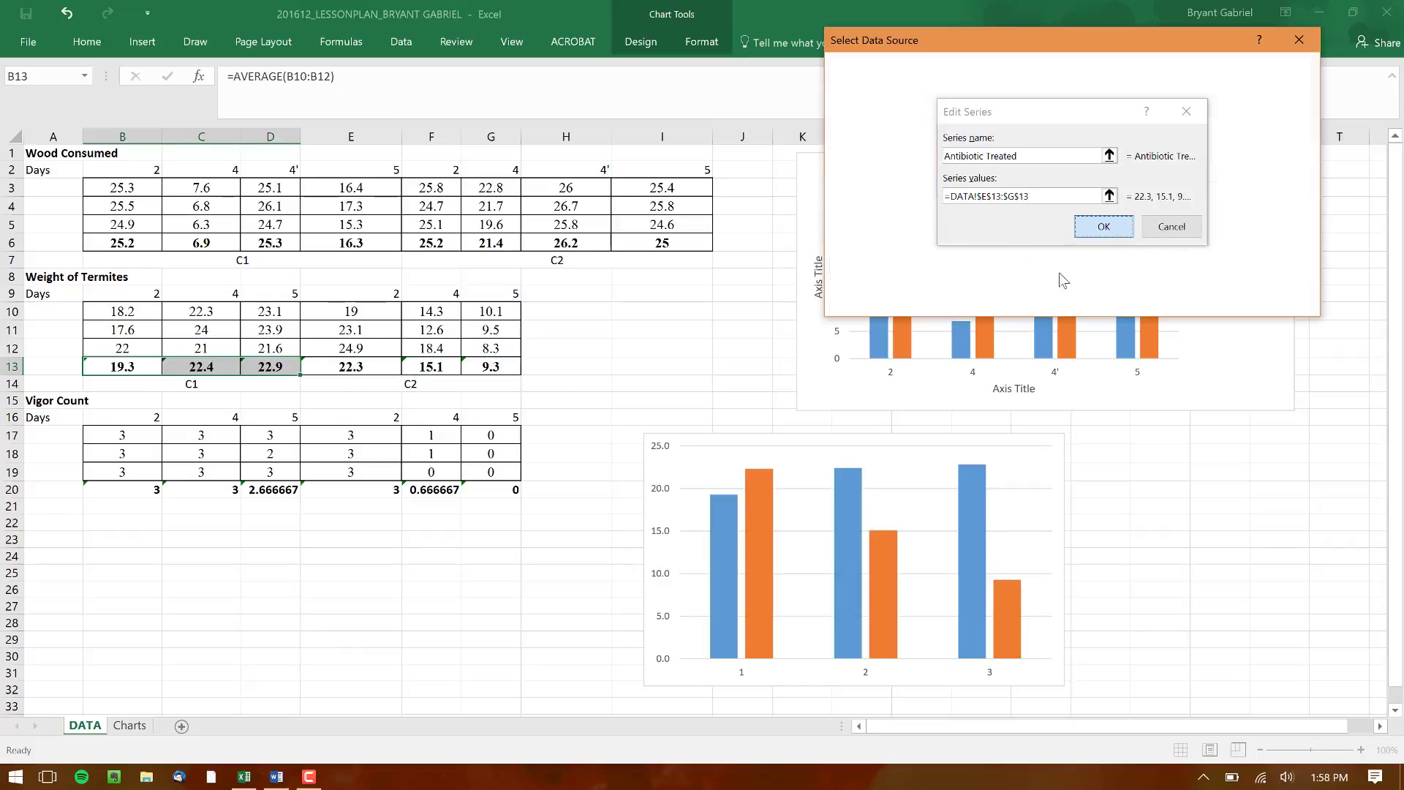
pyautogui.press('Return')
# Set the termite weight chart's horizontal axis labels to the day numbers in B9:D9 and apply the data source changes
pyautogui.click(1097, 169)
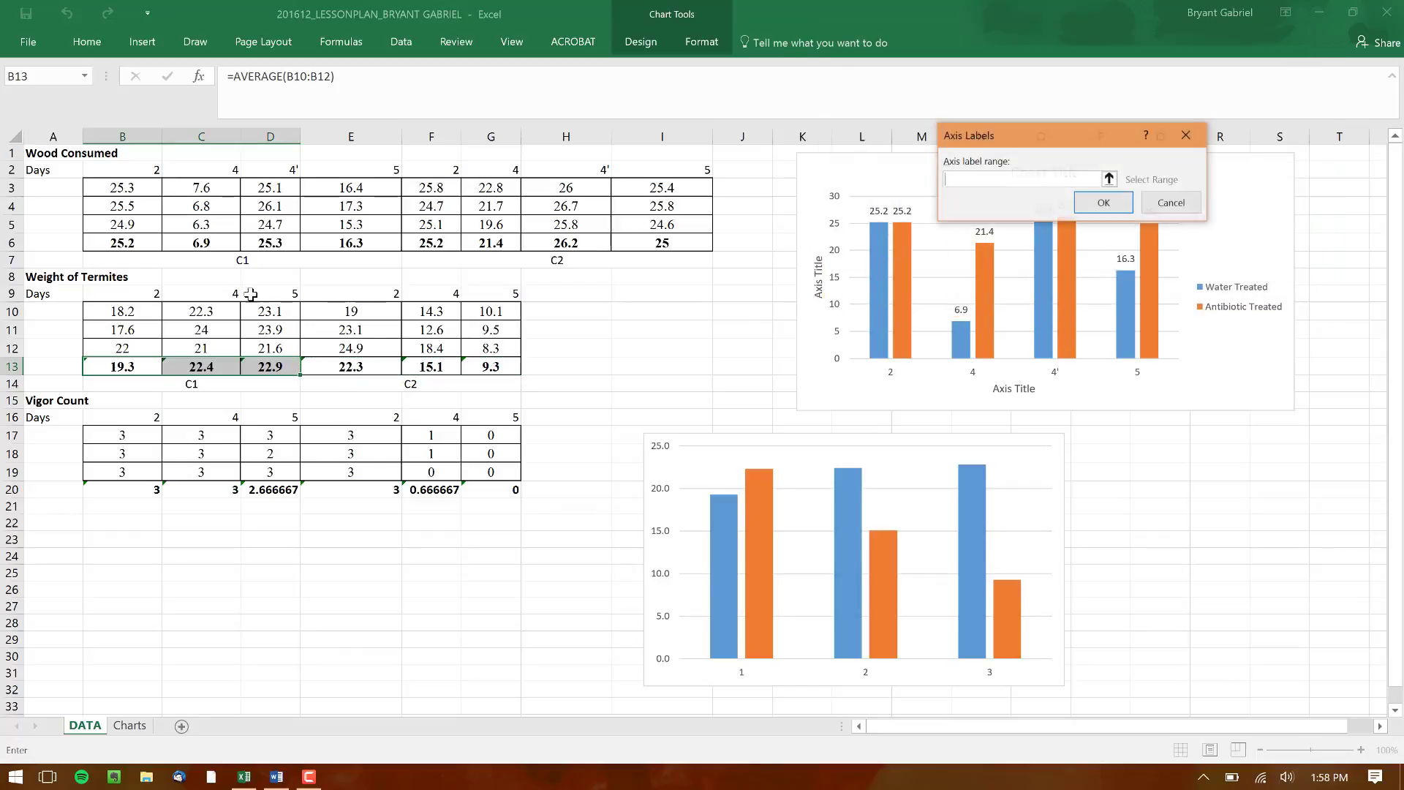
pyautogui.moveTo(115, 295); pyautogui.dragTo(259, 299)
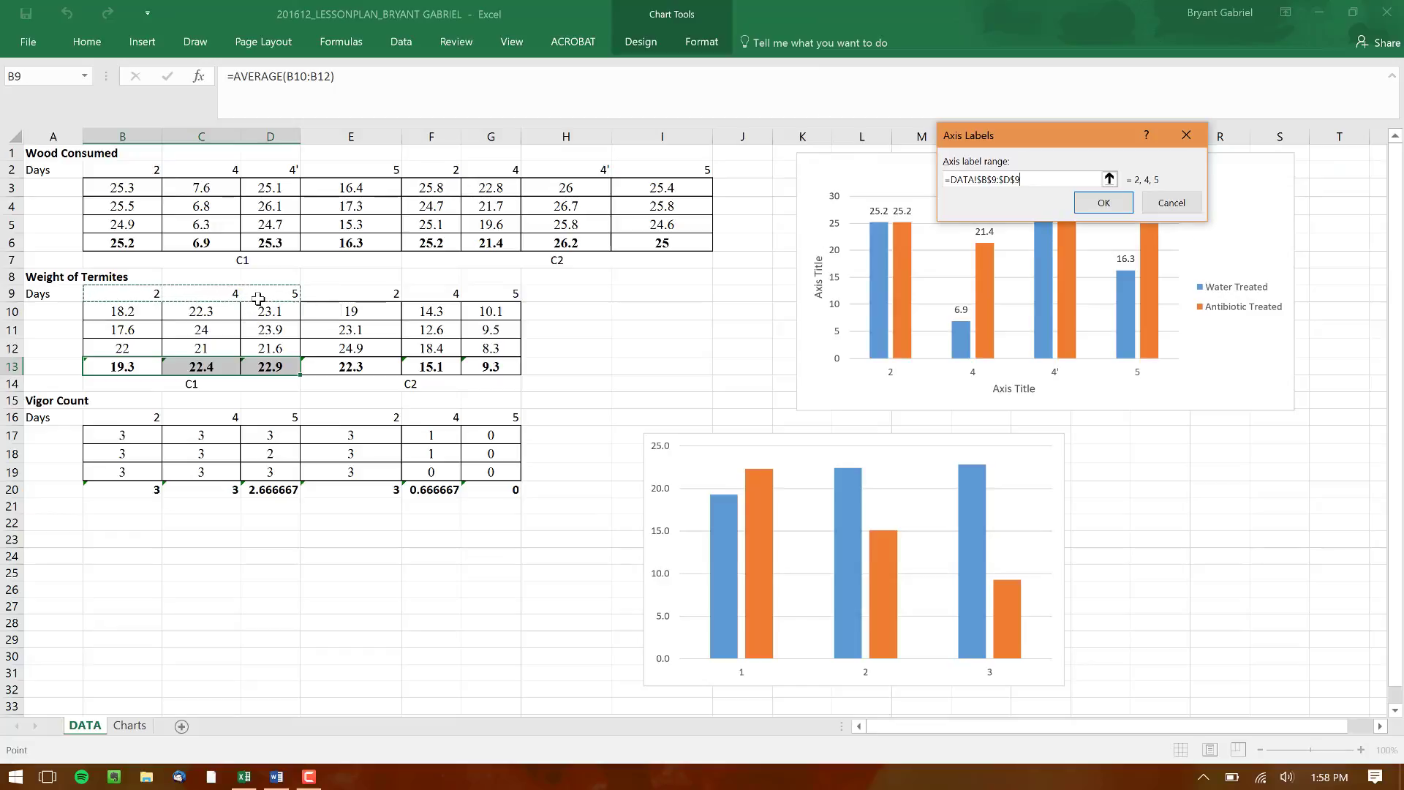
pyautogui.click(1087, 205)
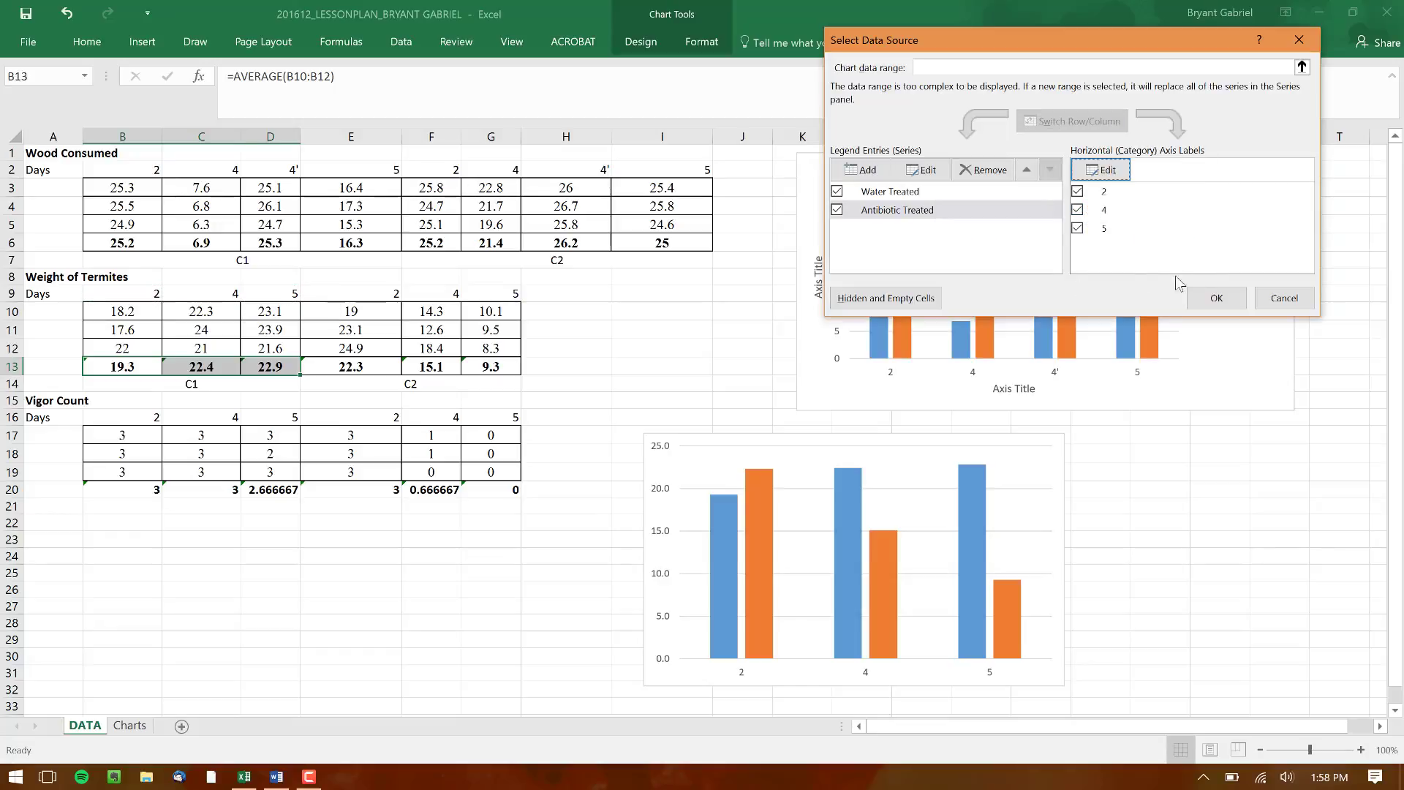
pyautogui.click(1217, 298)
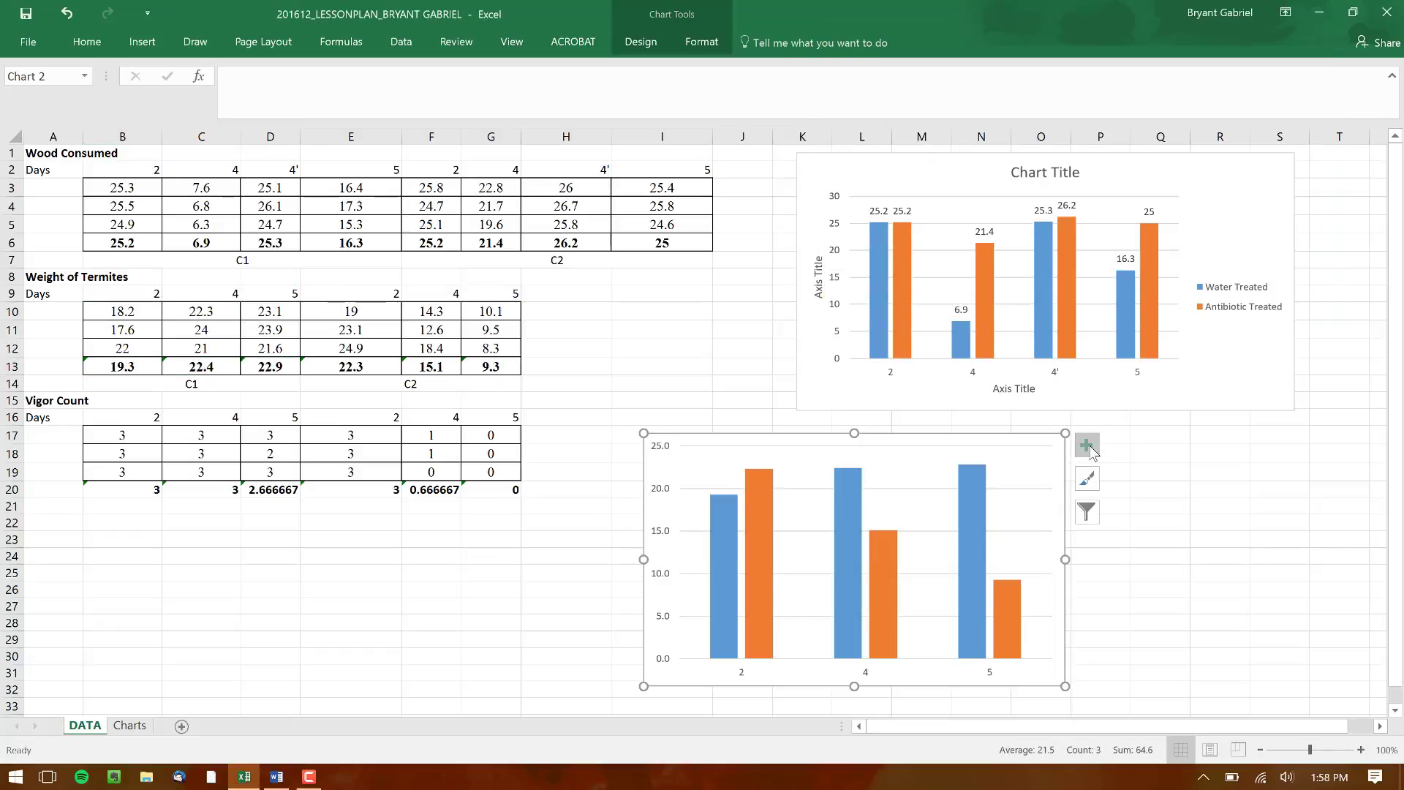
# Add axis titles, a chart title, data labels and a legend to the termite weight chart
pyautogui.click(1087, 446)
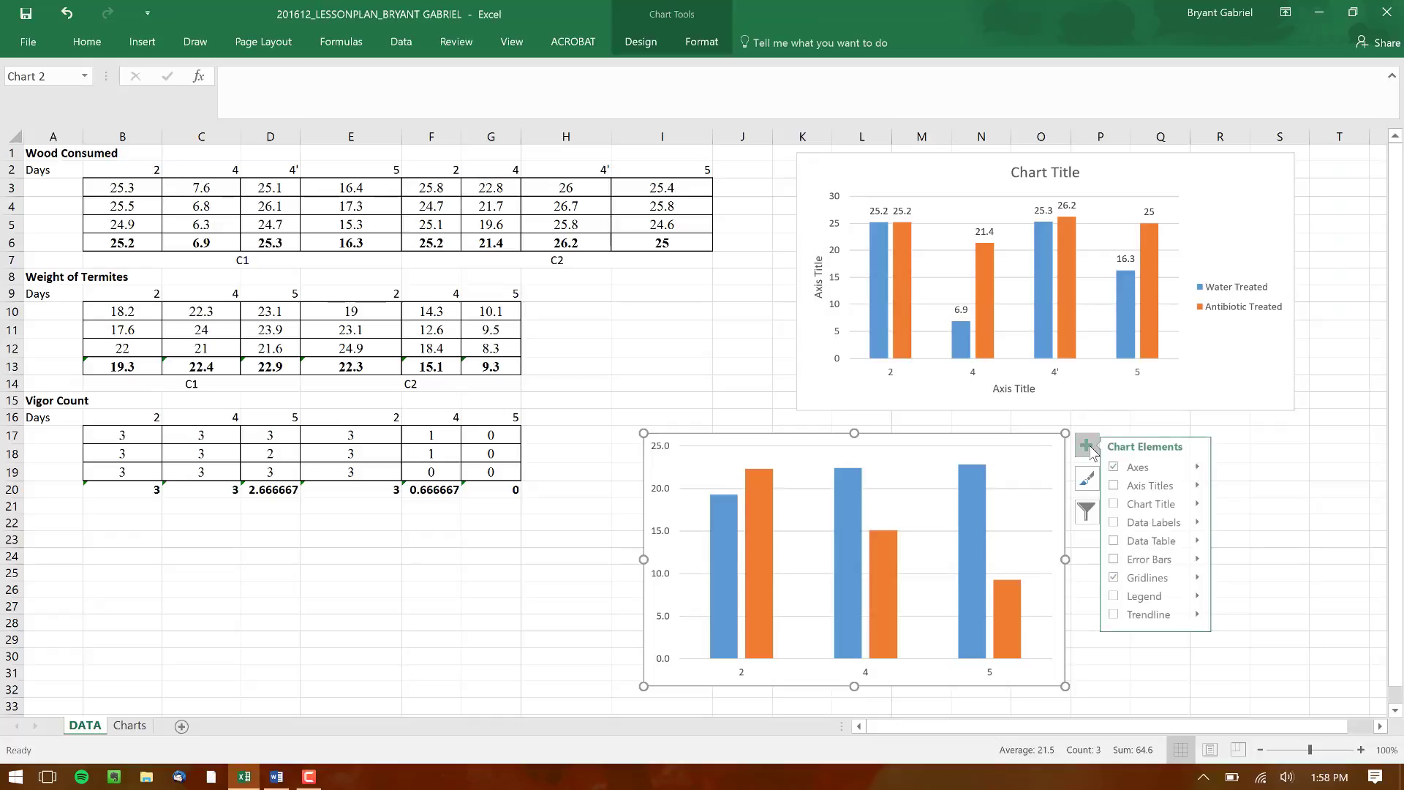
pyautogui.click(1120, 504)
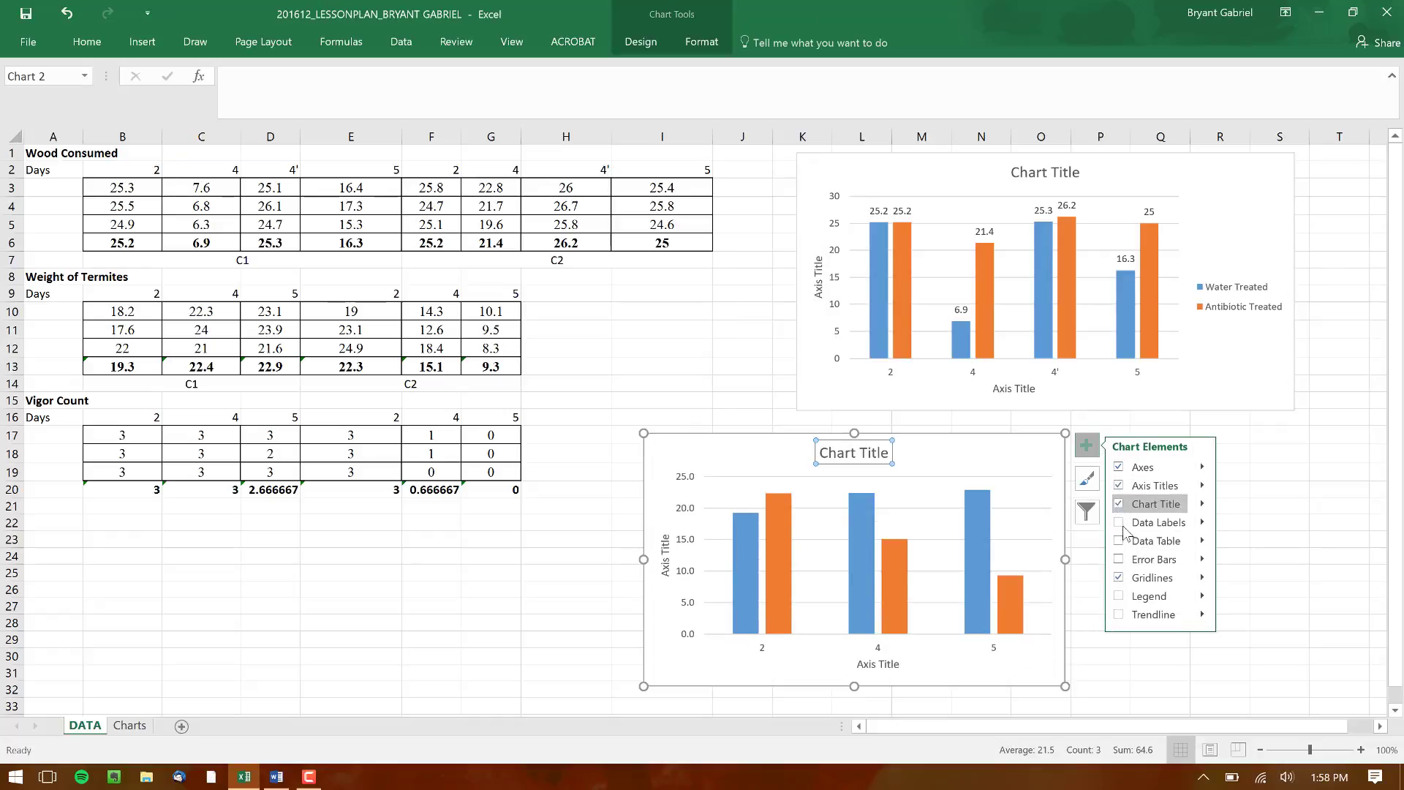
pyautogui.click(1121, 523)
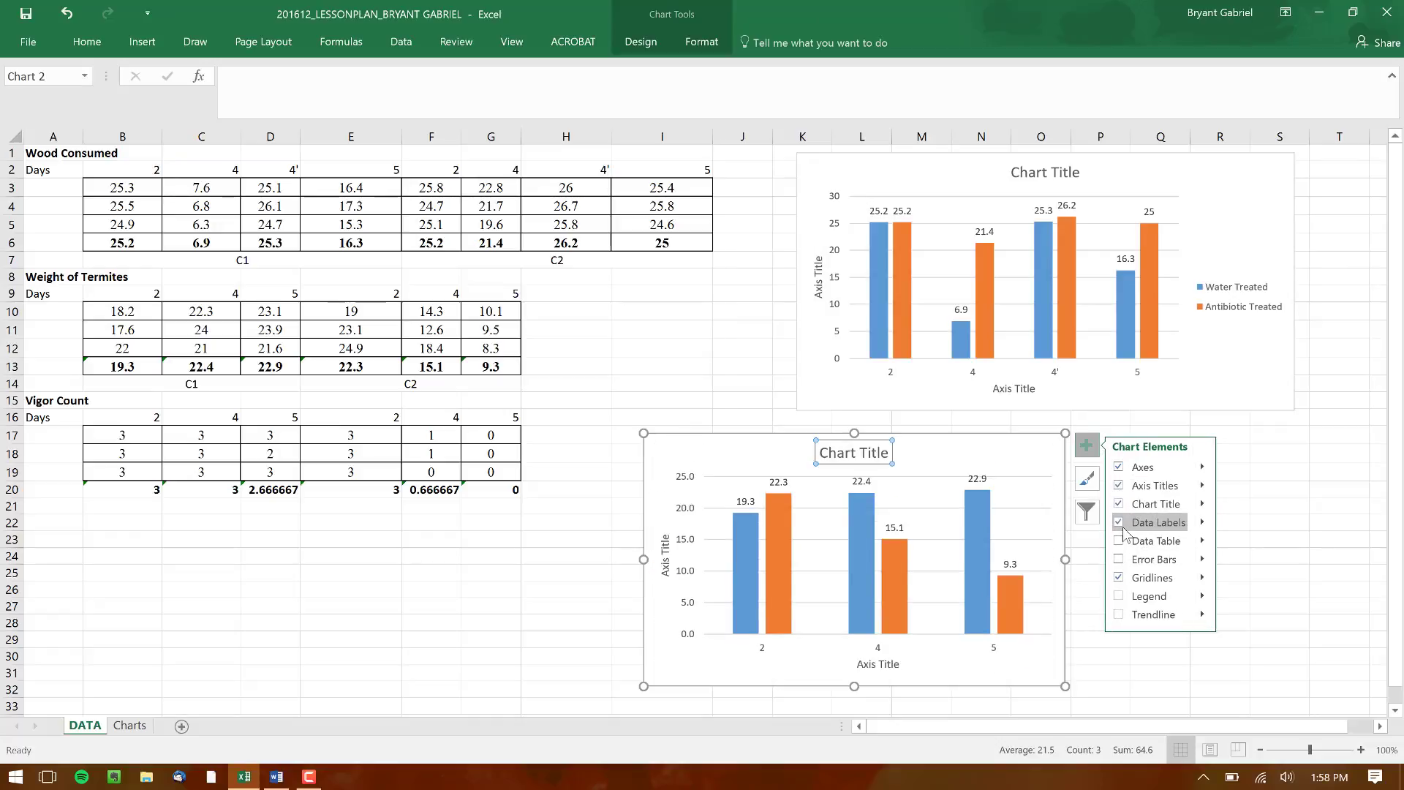
pyautogui.click(1119, 596)
pyautogui.click(1094, 688)
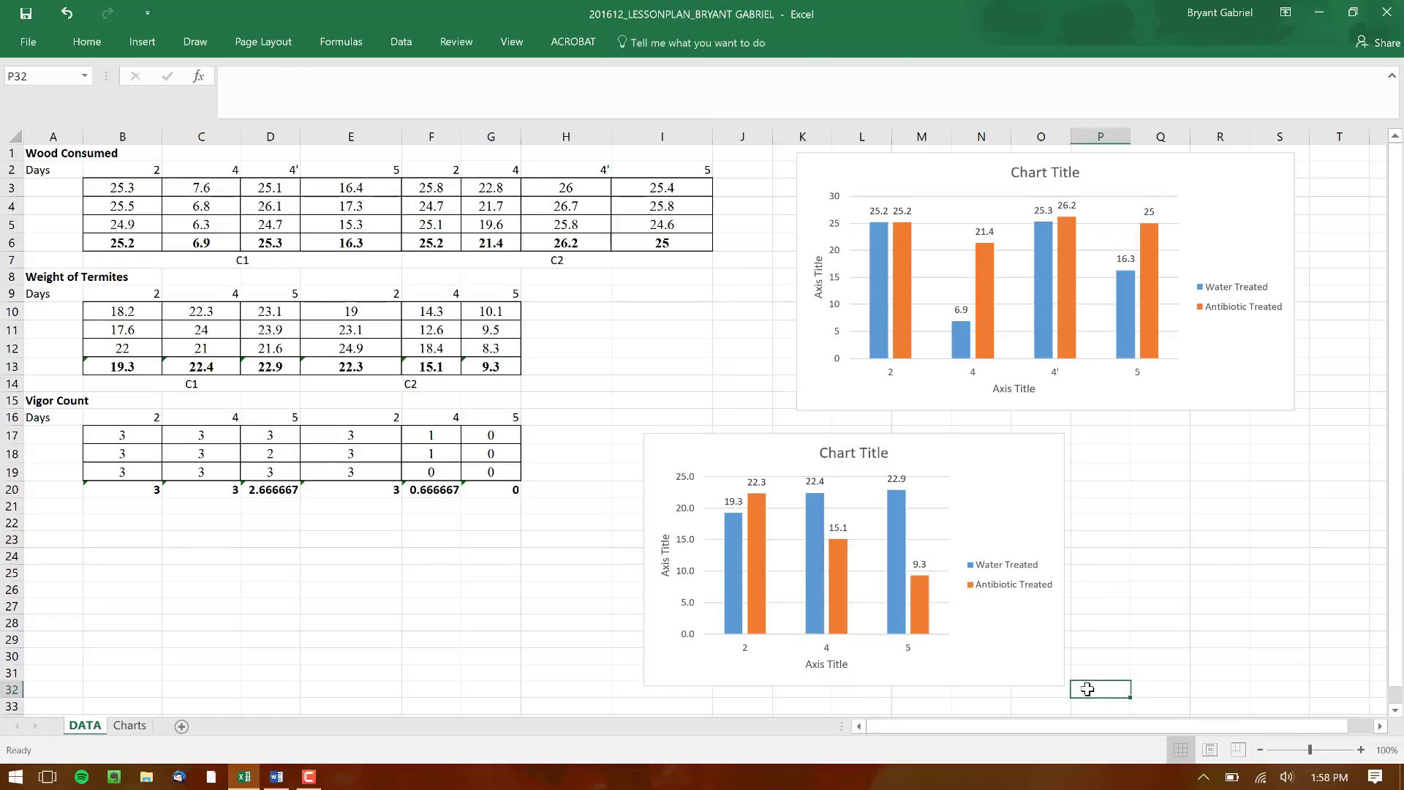
# Widen the termite weight chart and move it directly beneath the Wood Consumed chart
pyautogui.click(1050, 664)
pyautogui.moveTo(1065, 686); pyautogui.dragTo(1191, 687)
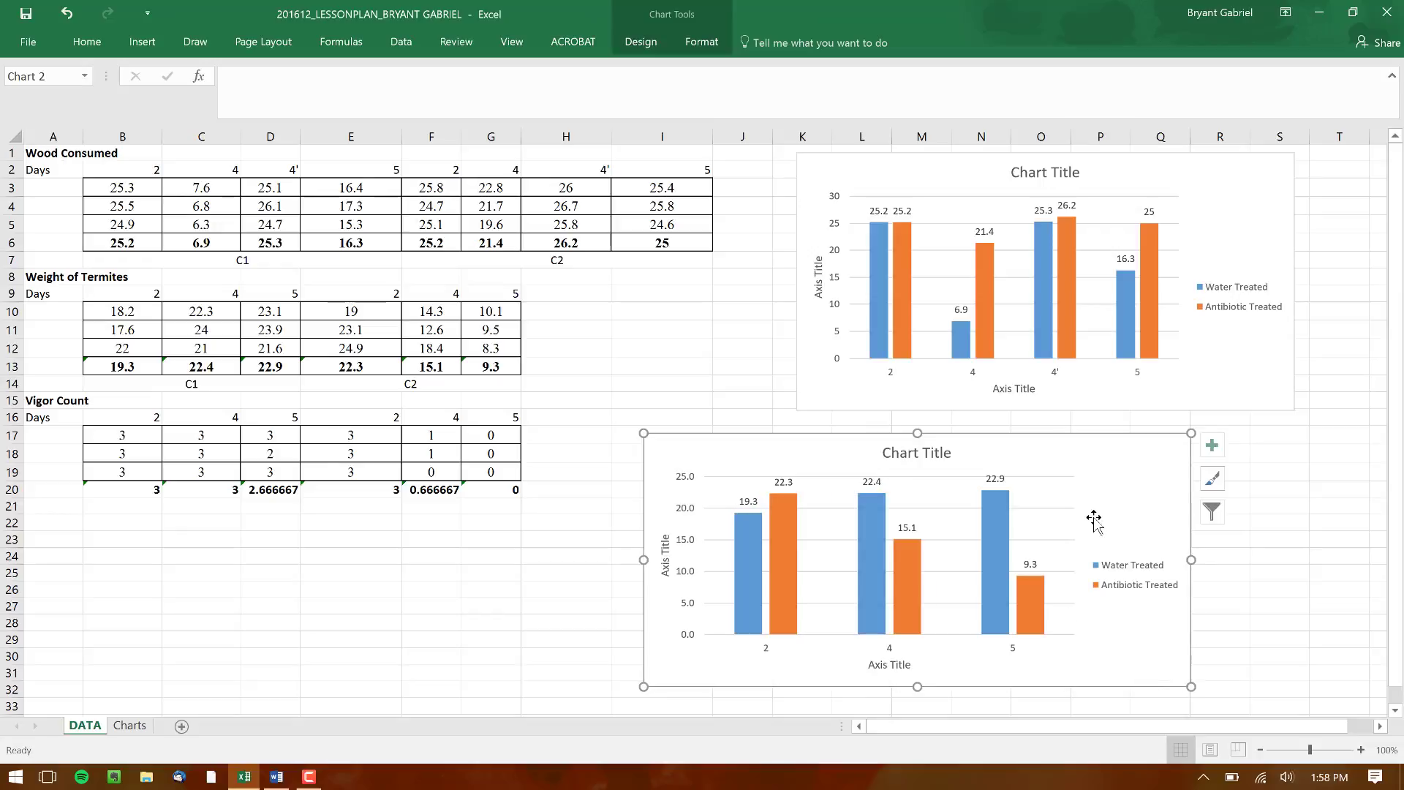
pyautogui.moveTo(1124, 514); pyautogui.dragTo(1284, 502)
pyautogui.moveTo(1229, 508); pyautogui.dragTo(1240, 504)
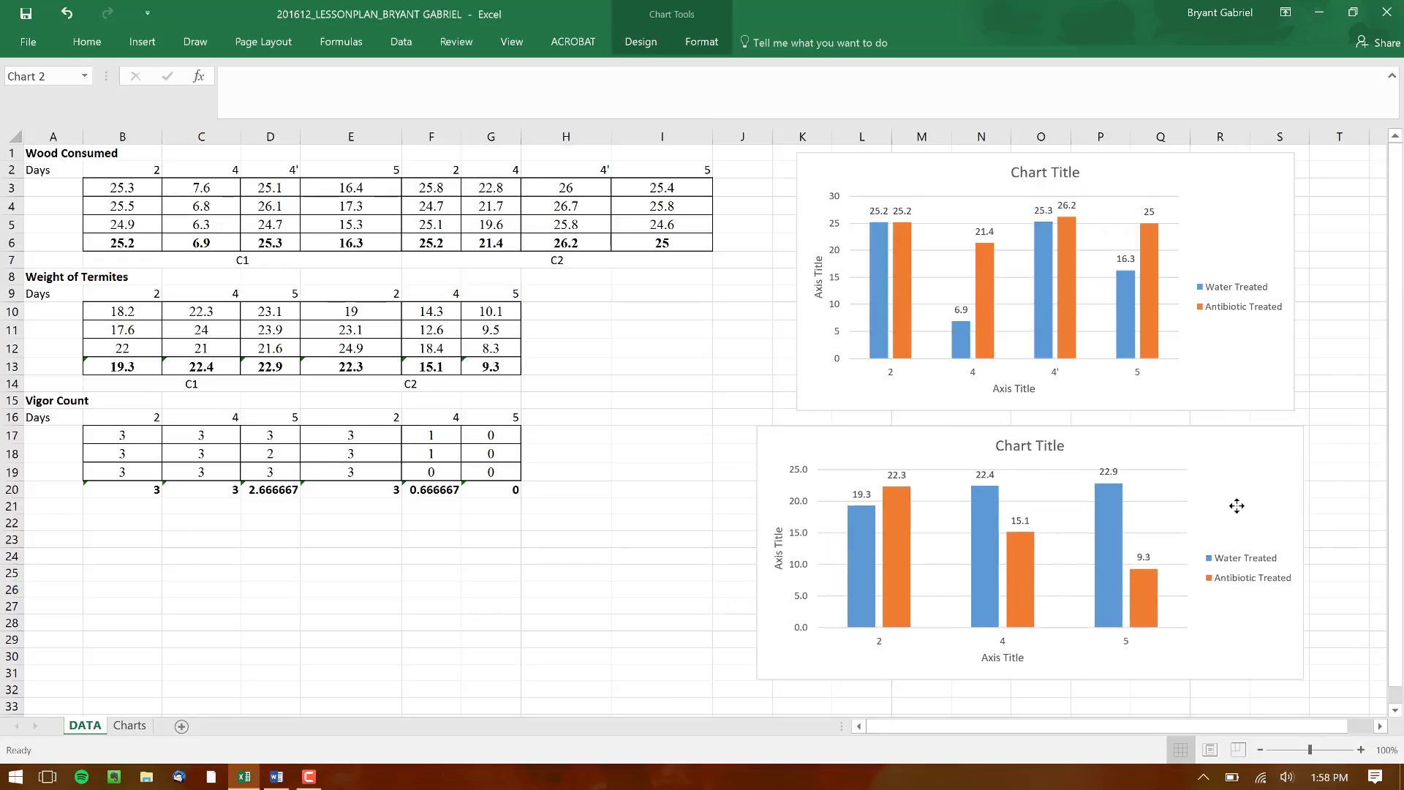
# Replace the upper chart's placeholder title with "Wood Consumed"
pyautogui.click(1038, 173)
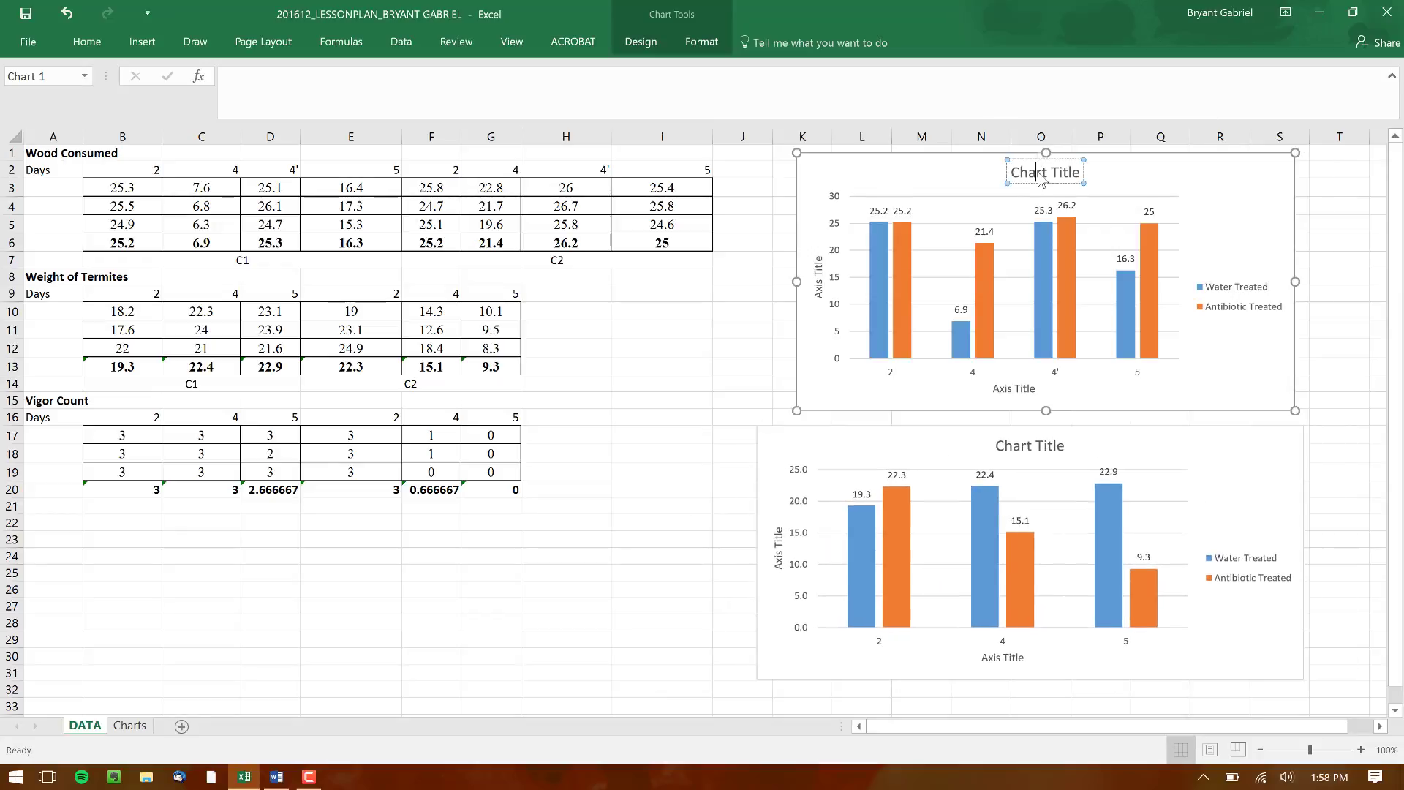
pyautogui.tripleClick(1041, 174)
pyautogui.press('BackSpace')
pyautogui.write('W')
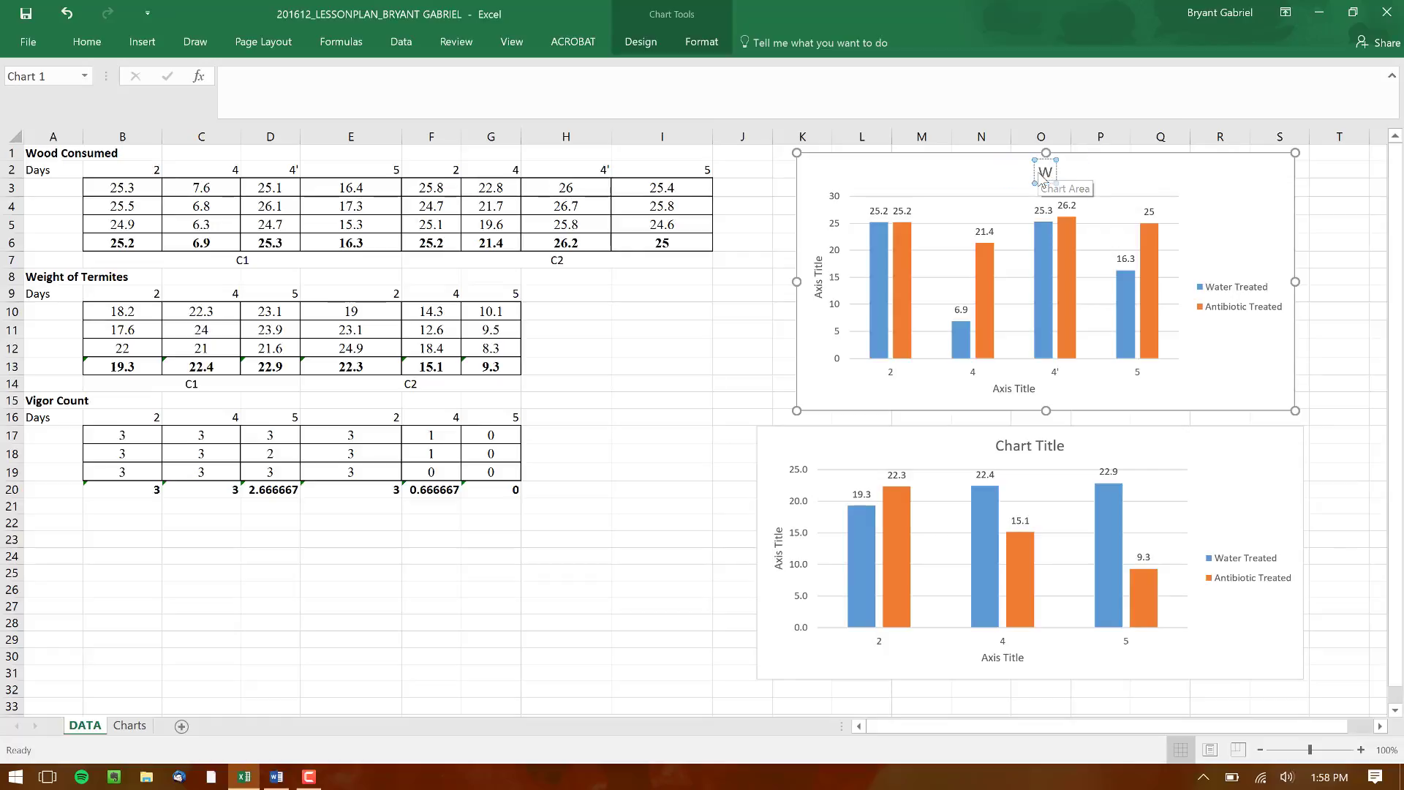
pyautogui.write('ood')
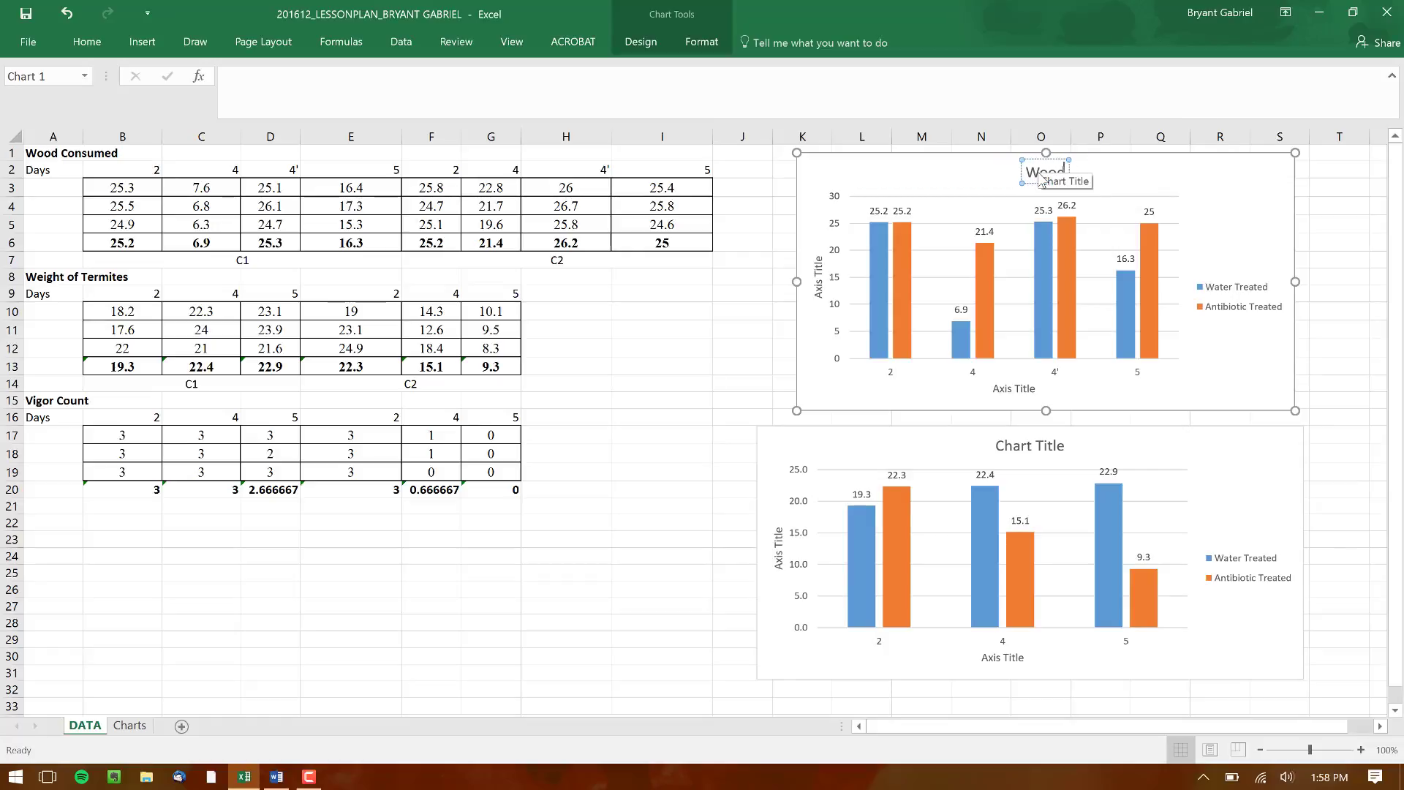
pyautogui.write(' Consumed')
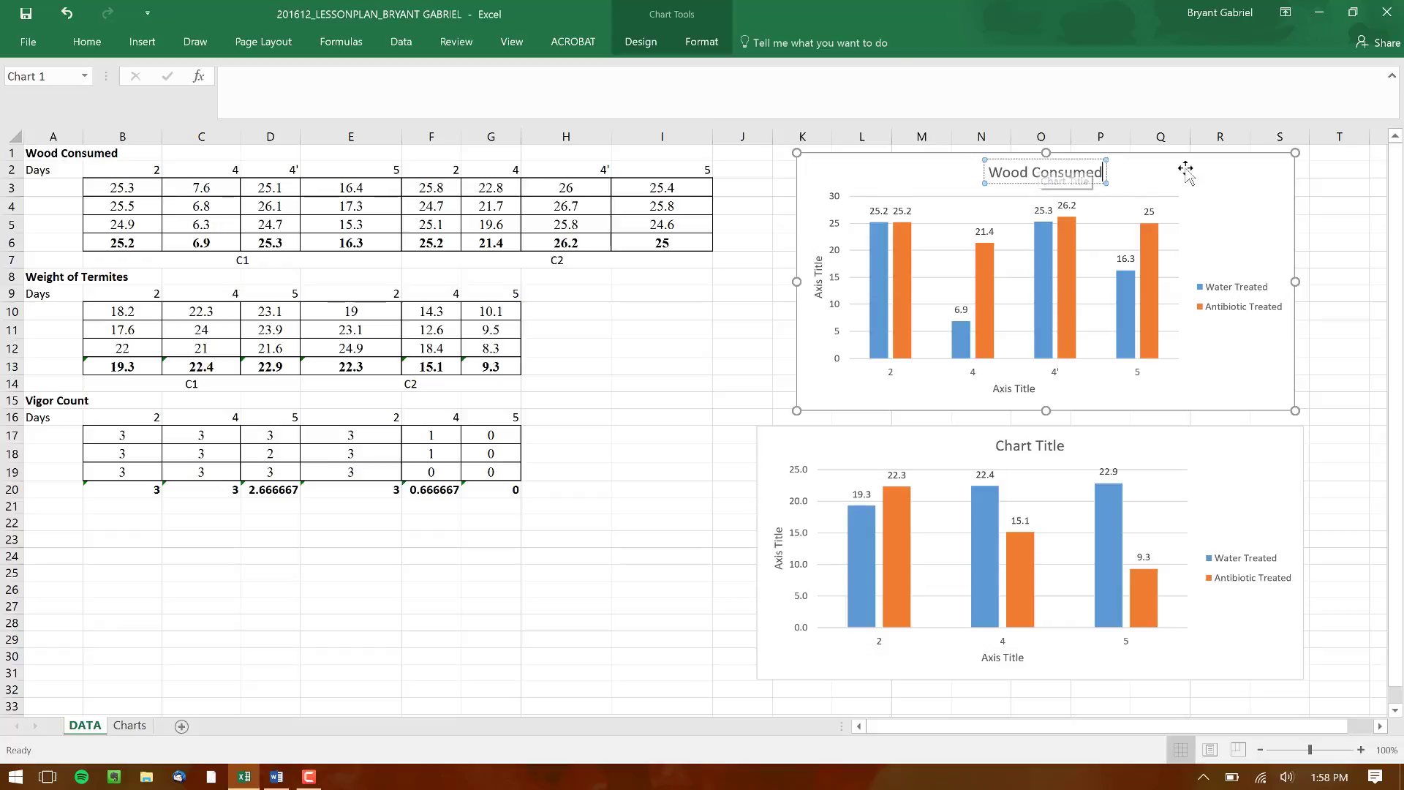
# Replace the Wood Consumed chart's placeholder vertical axis title with "Wood Consumed (Grams)"
pyautogui.click(823, 275)
pyautogui.tripleClick(820, 276)
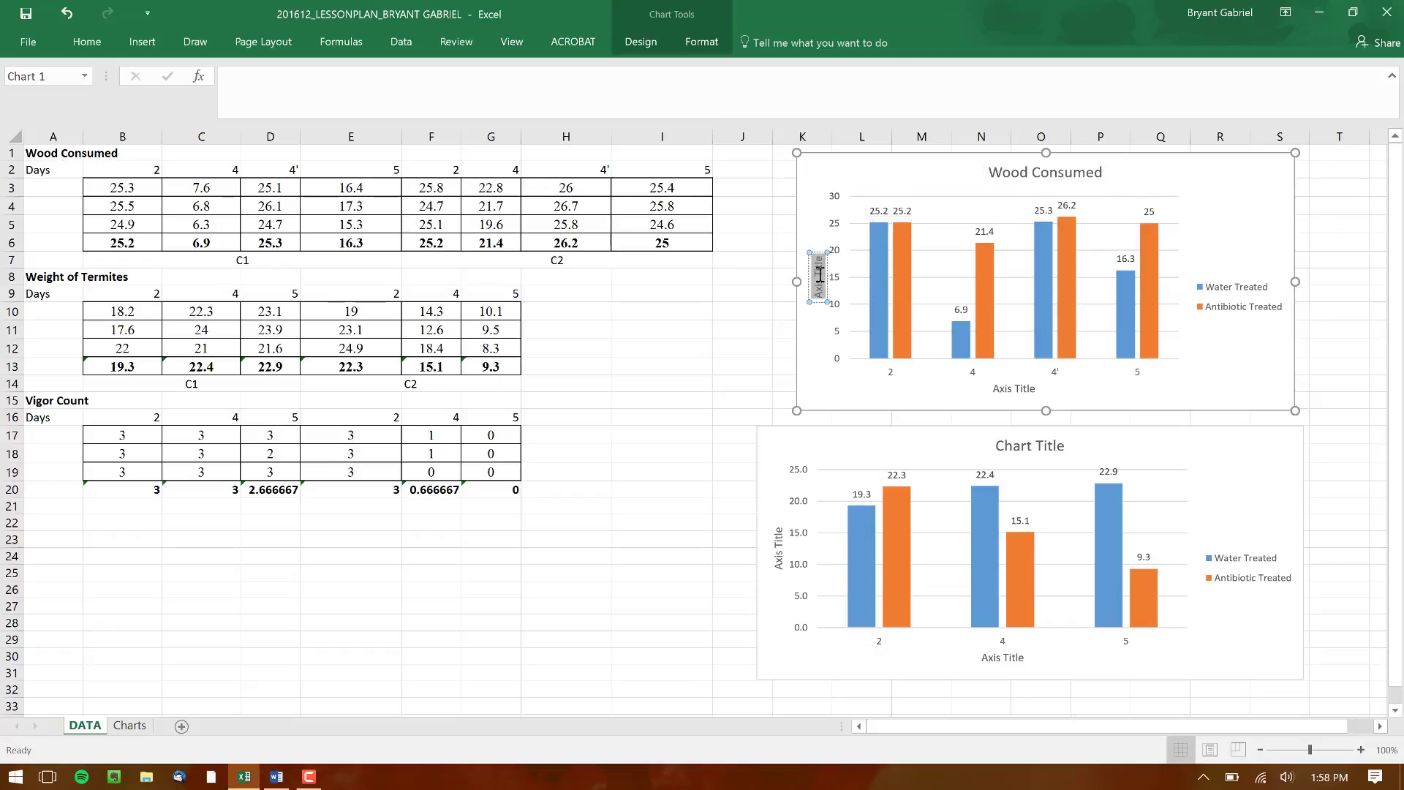
pyautogui.press('BackSpace')
pyautogui.write('Wood Consumed')
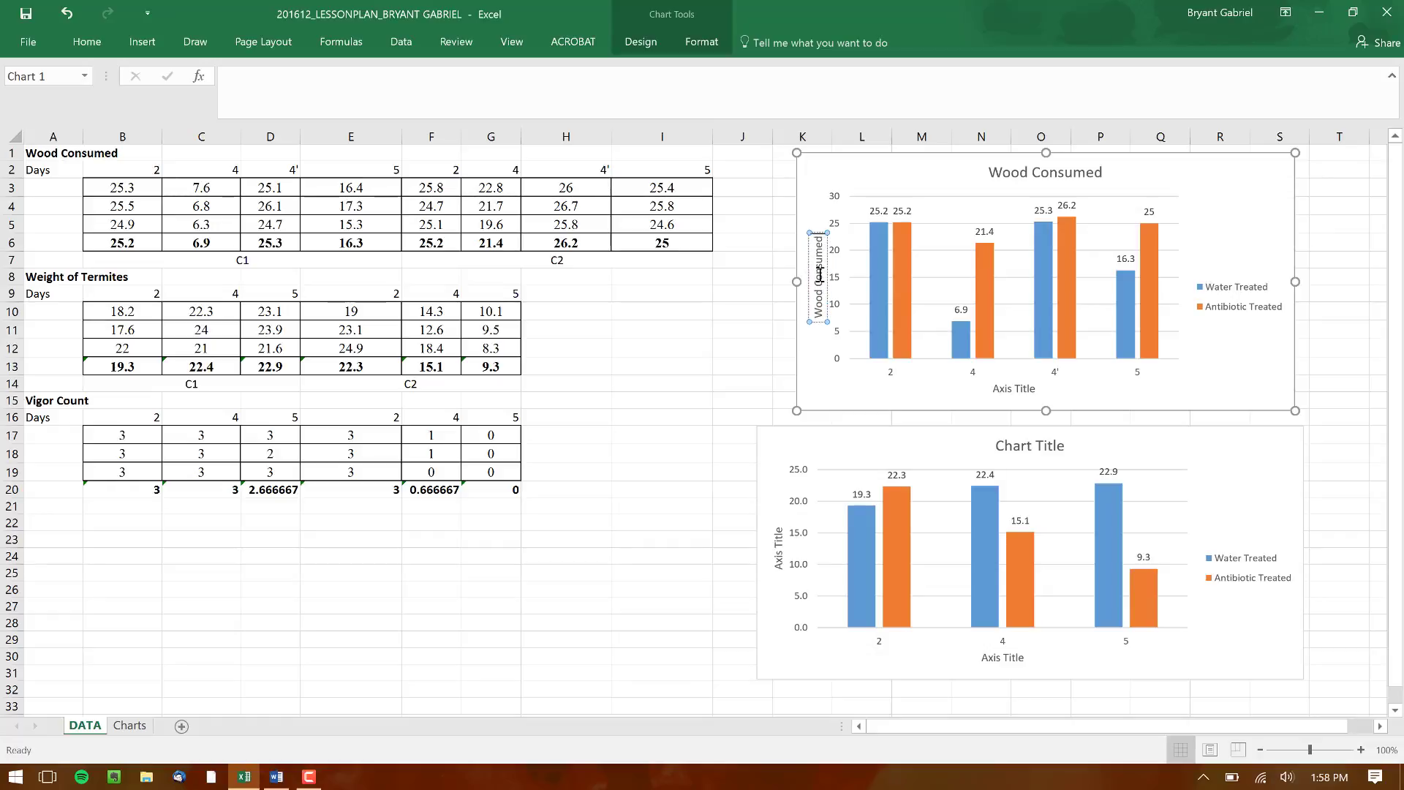
pyautogui.write(' (Gram')
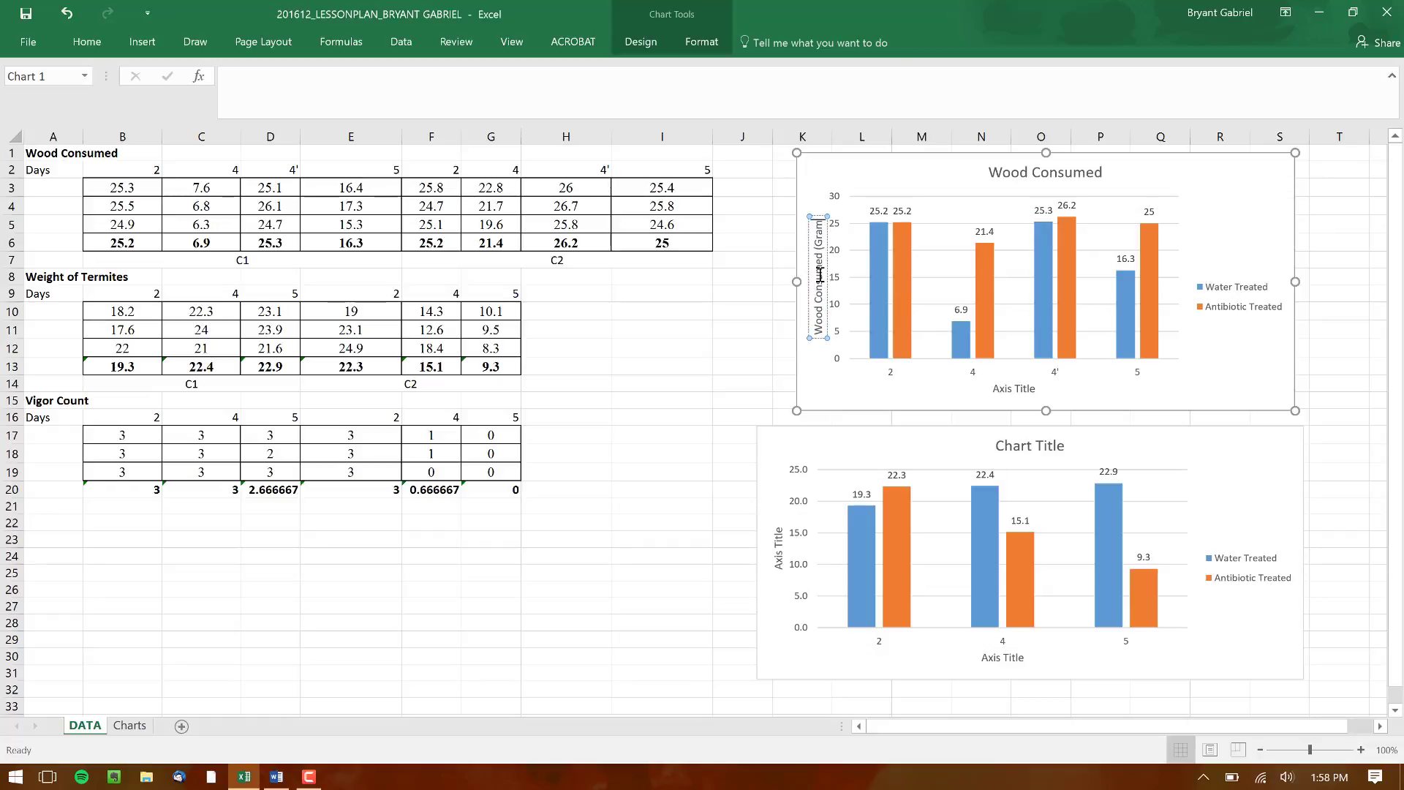
pyautogui.write('s)')
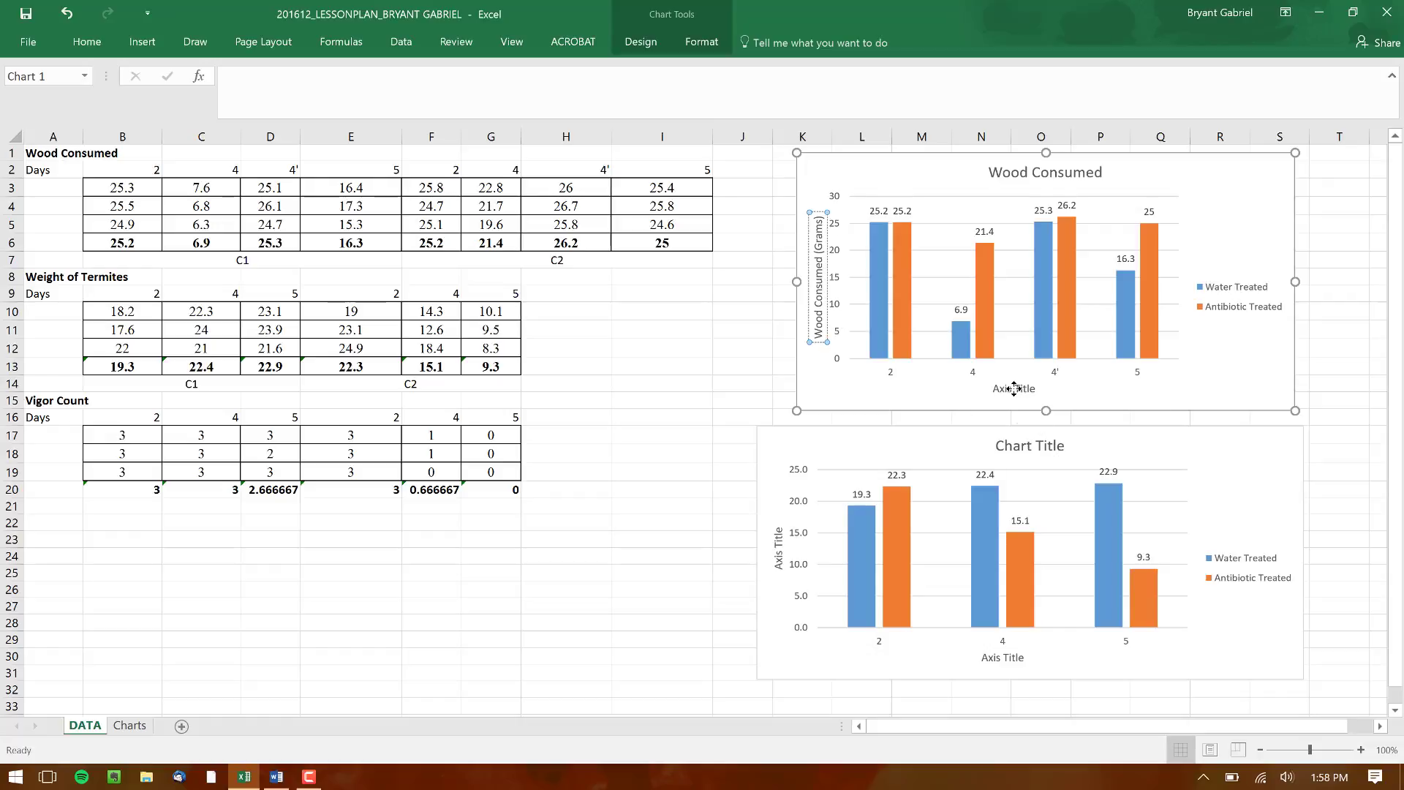
# Set the Wood Consumed chart's horizontal axis title to "Day Number ( 4' Indicates a new piece of wood on the same day)"
pyautogui.click(1016, 389)
pyautogui.tripleClick(1016, 389)
pyautogui.press('BackSpace')
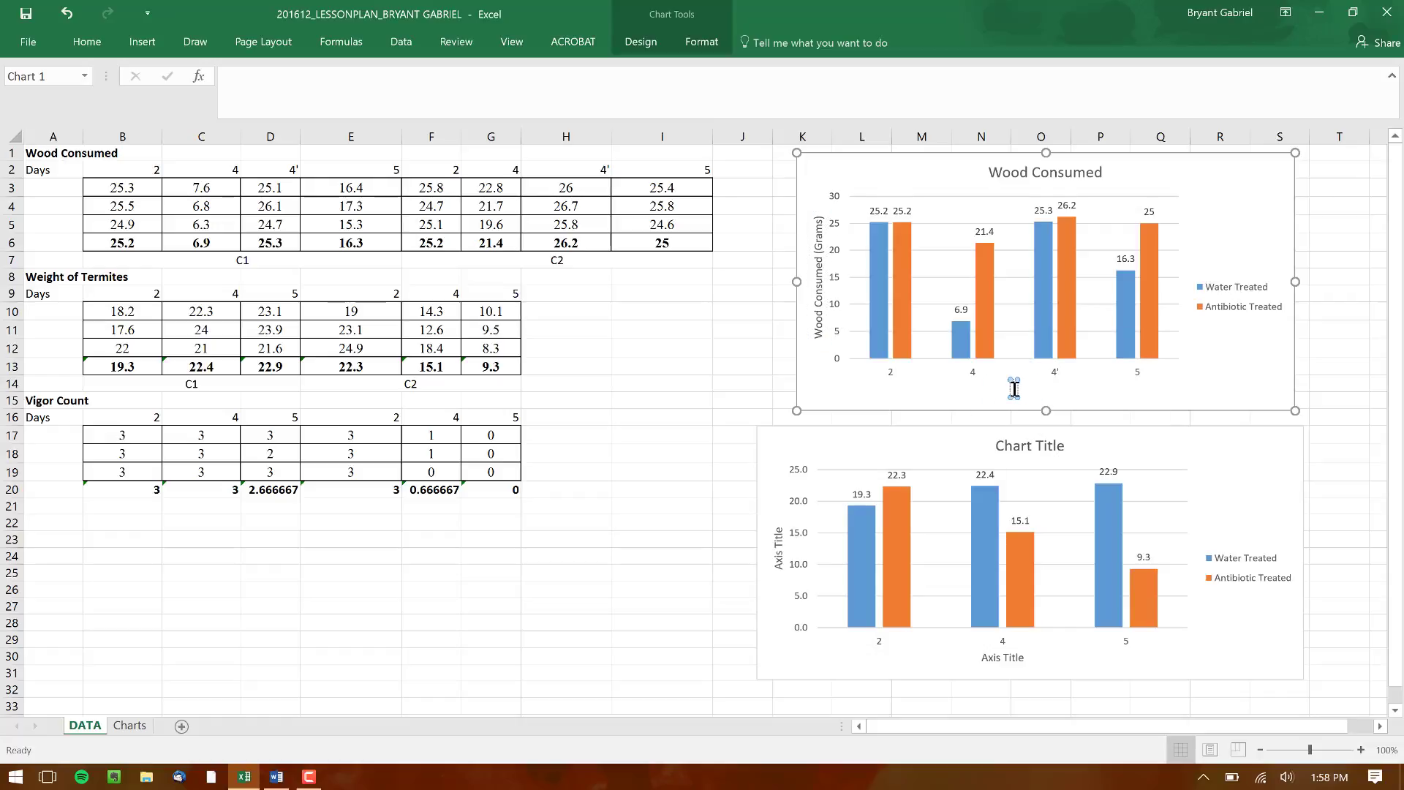
pyautogui.write('Day Number (')
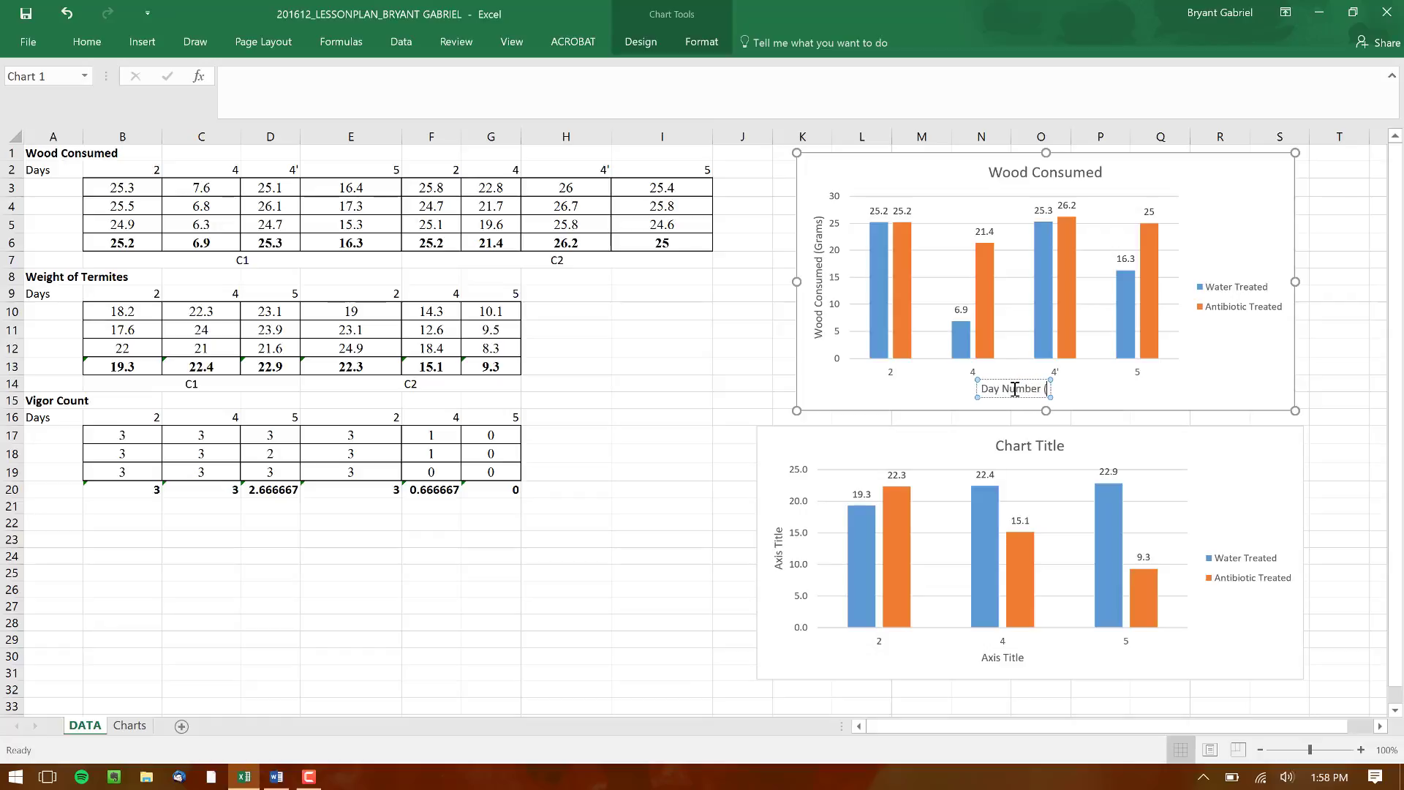
pyautogui.write(" 4' In")
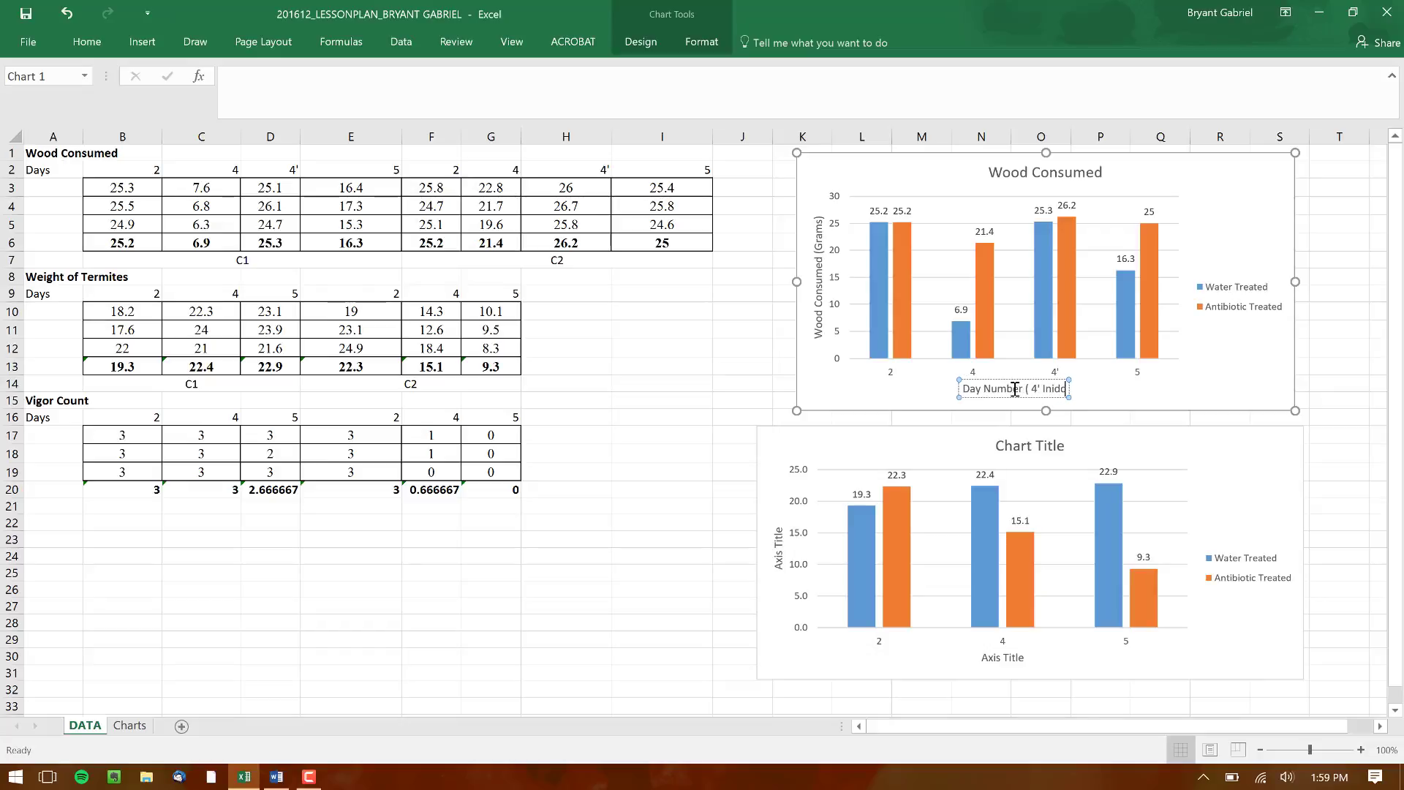
pyautogui.write('dicates')
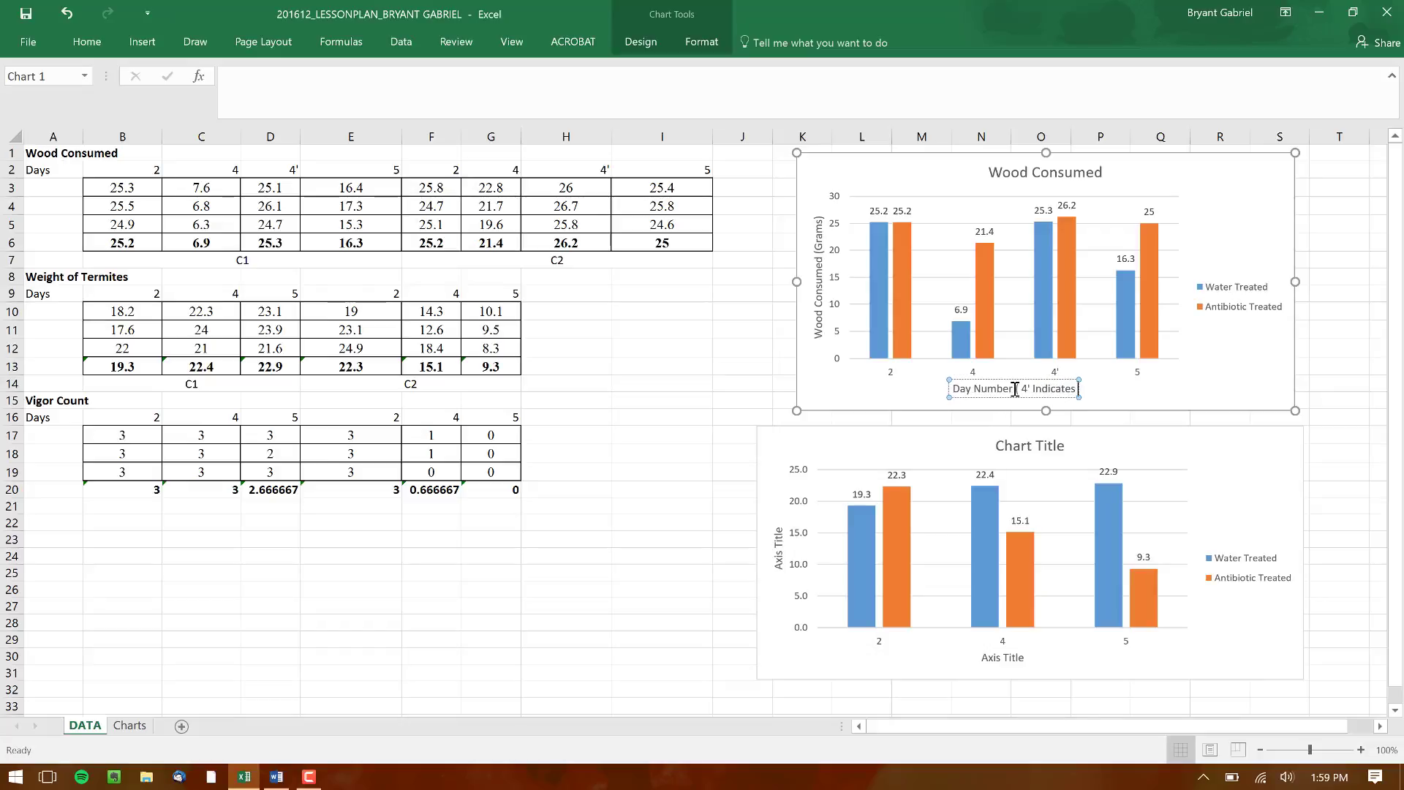
pyautogui.write(' a new p')
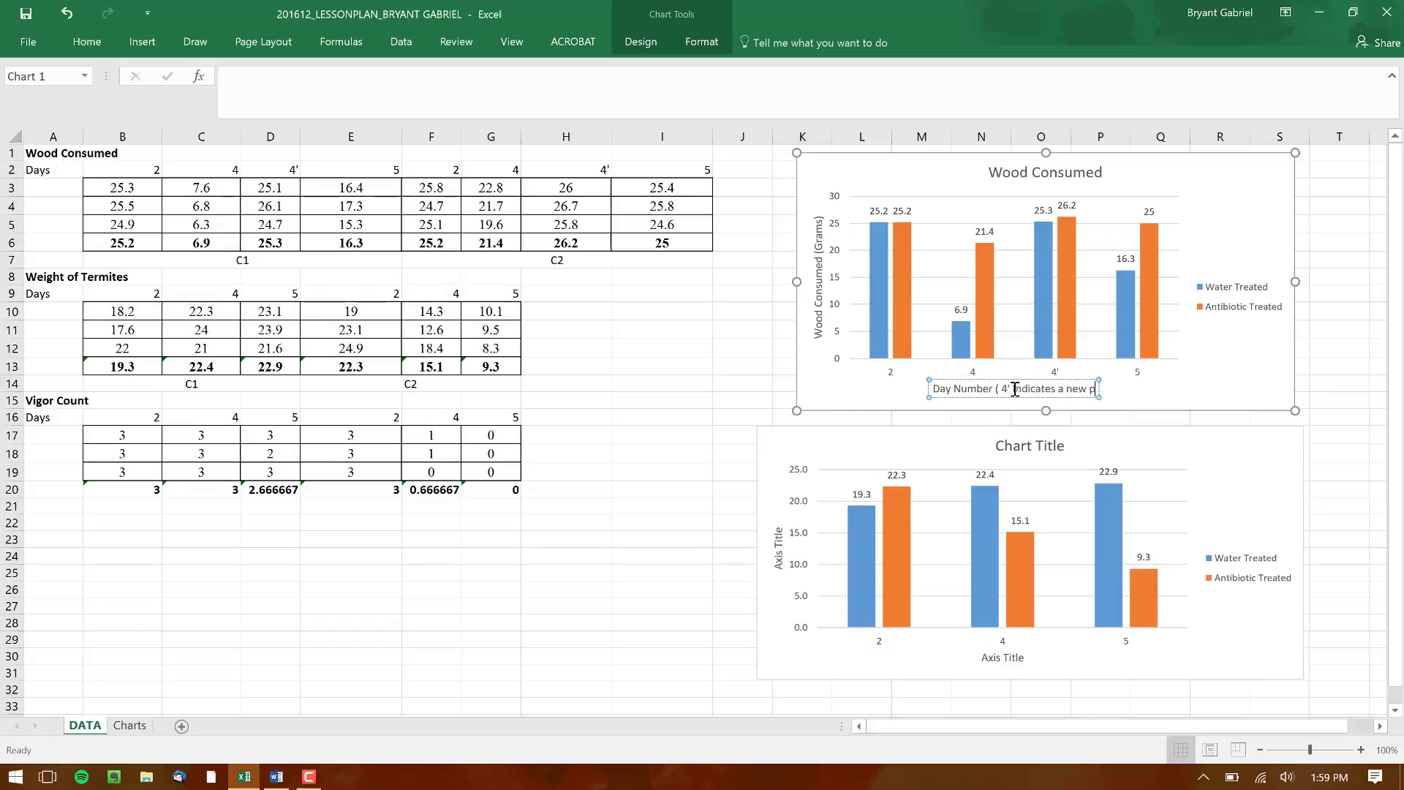
pyautogui.write('iece of wood')
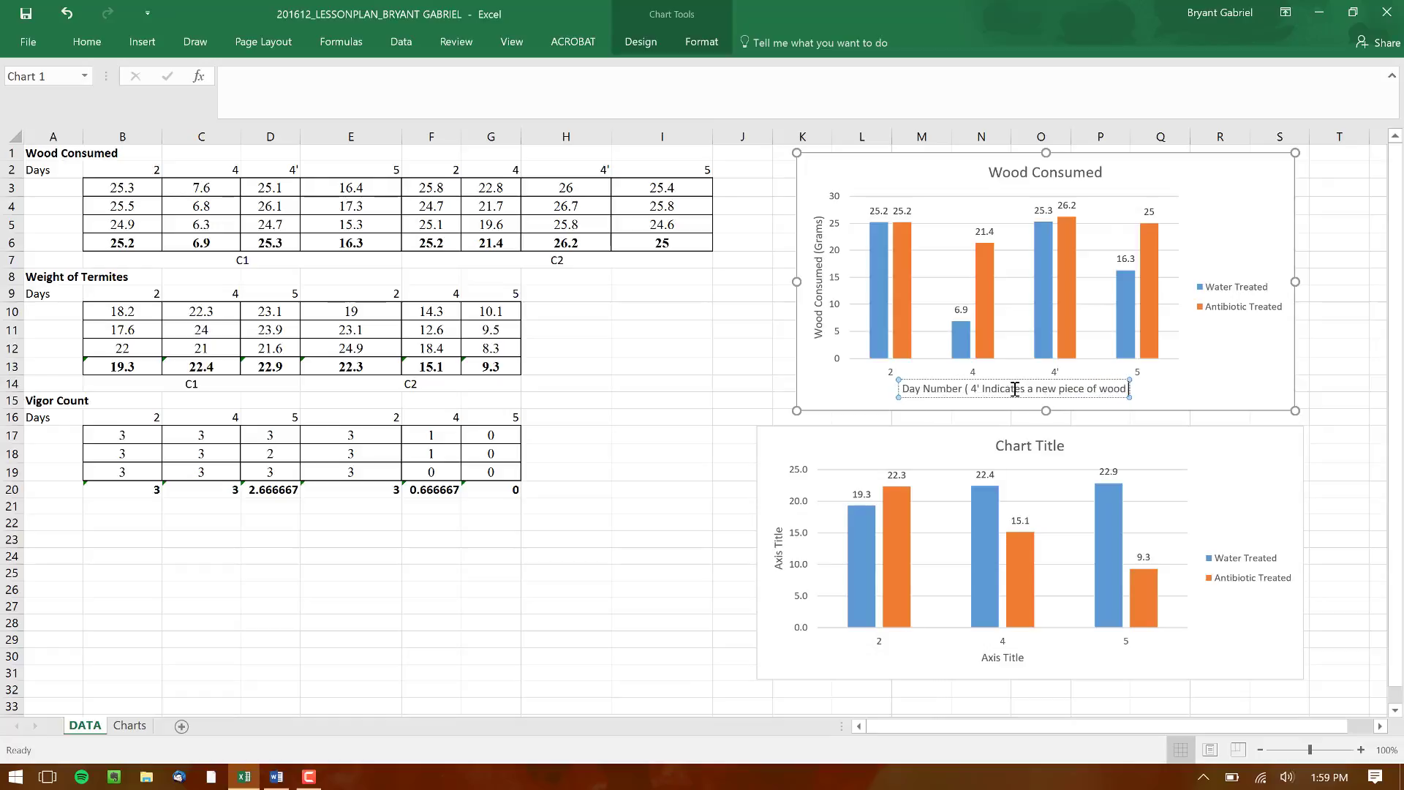
pyautogui.write(' on the same da')
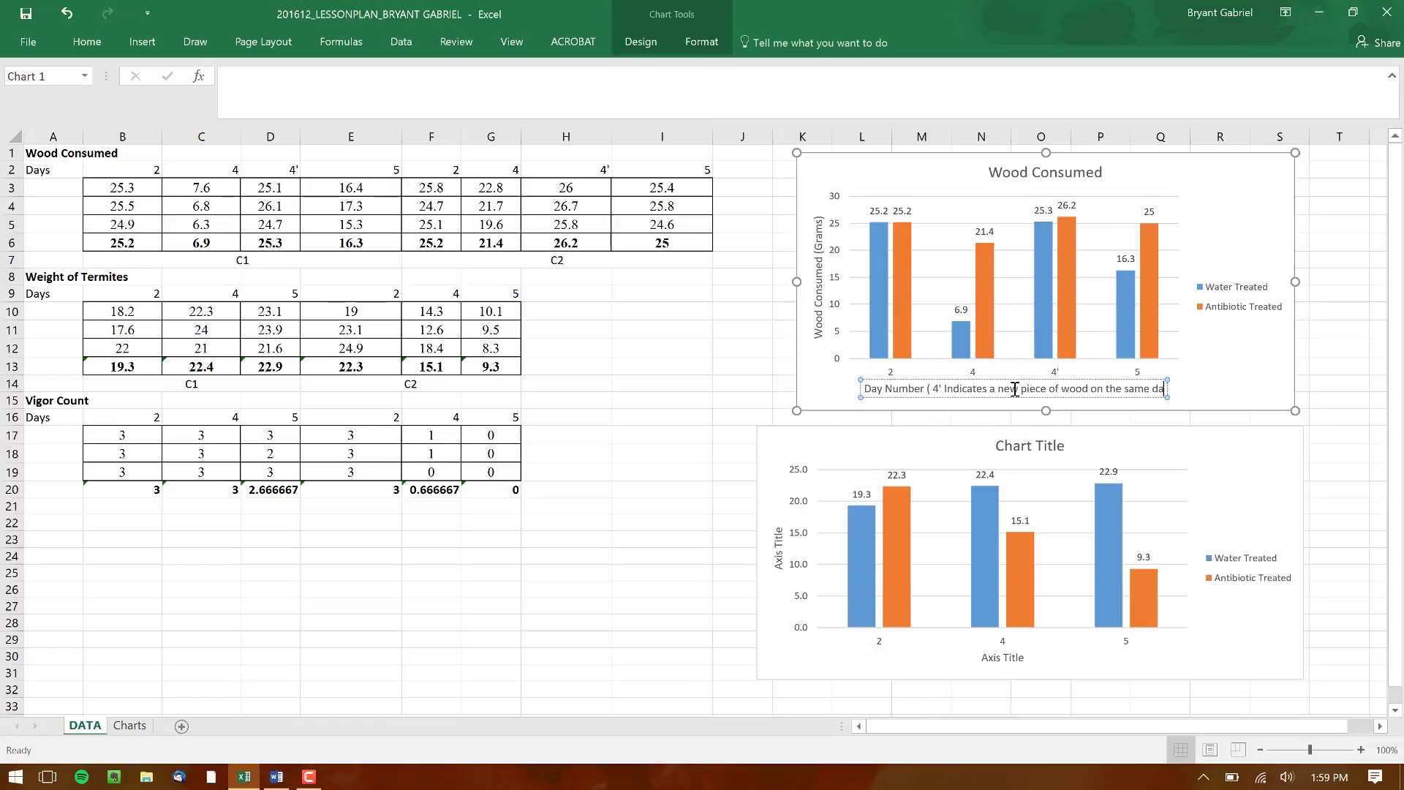
pyautogui.write('y)')
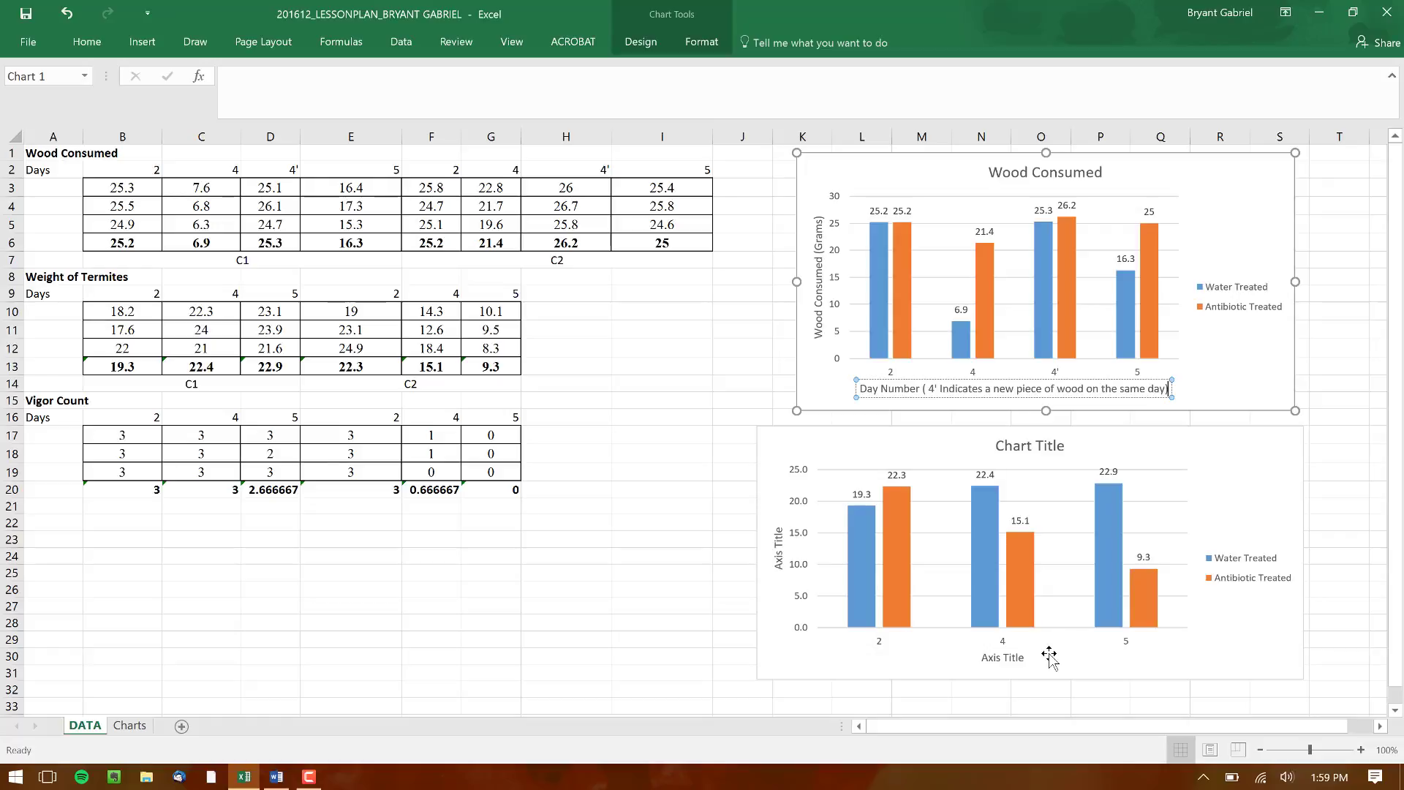
# Replace the lower chart's placeholder title with "Weight of Termites"
pyautogui.click(1028, 446)
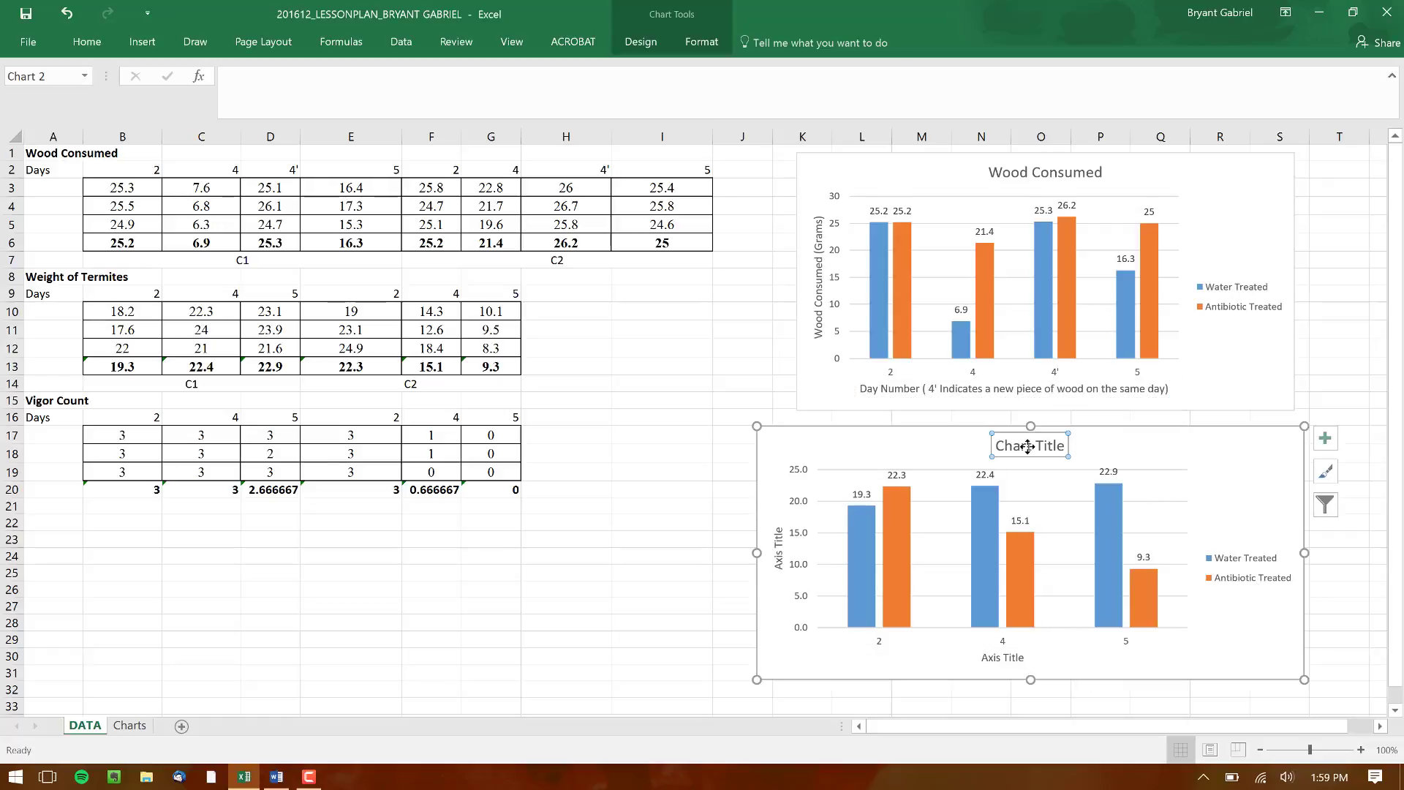
pyautogui.tripleClick(1028, 446)
pyautogui.press('Delete')
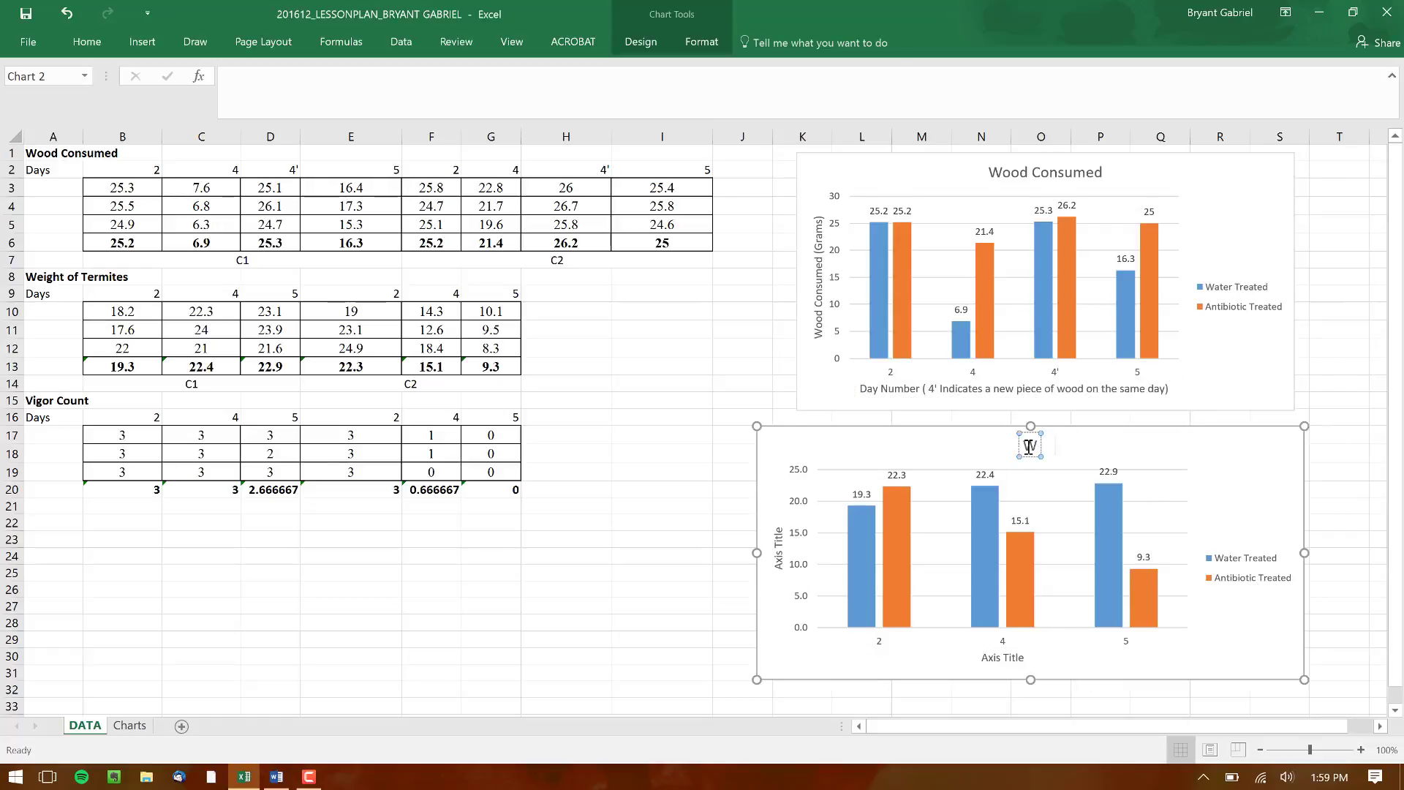
pyautogui.write('Weight of Te')
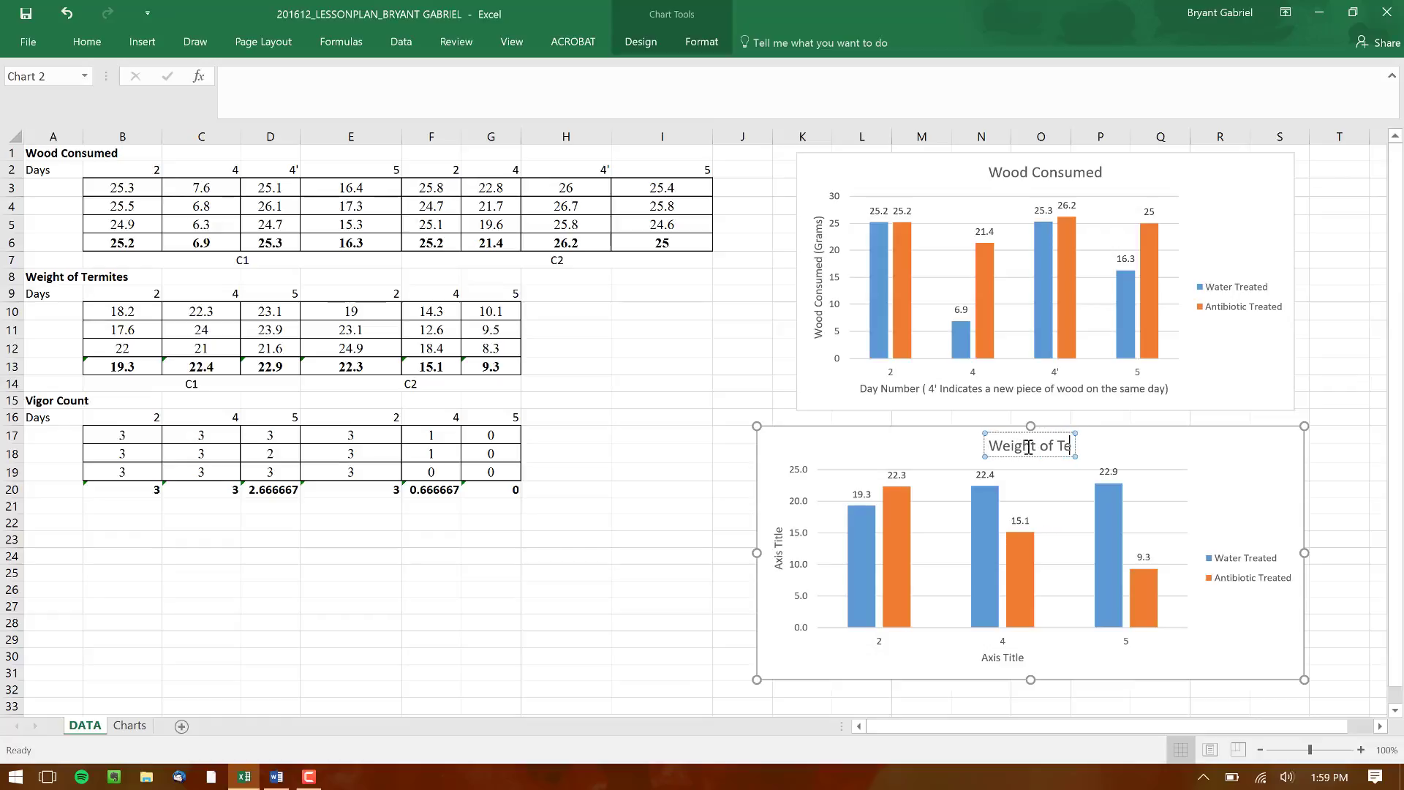
pyautogui.write('rmites')
# Try to clear the placeholder vertical axis title of the termite weight chart
pyautogui.click(779, 549)
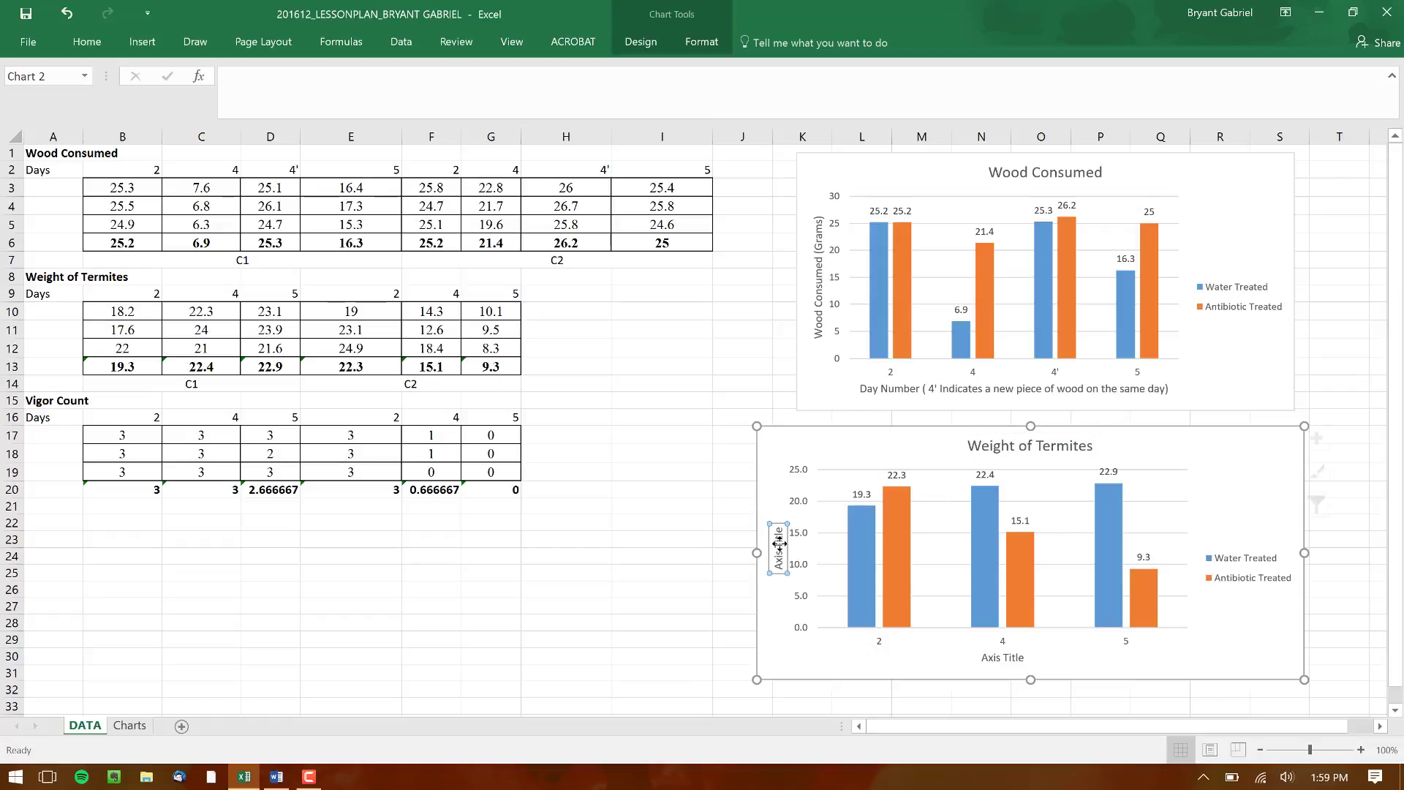
pyautogui.press('Delete')
pyautogui.press('Delete')
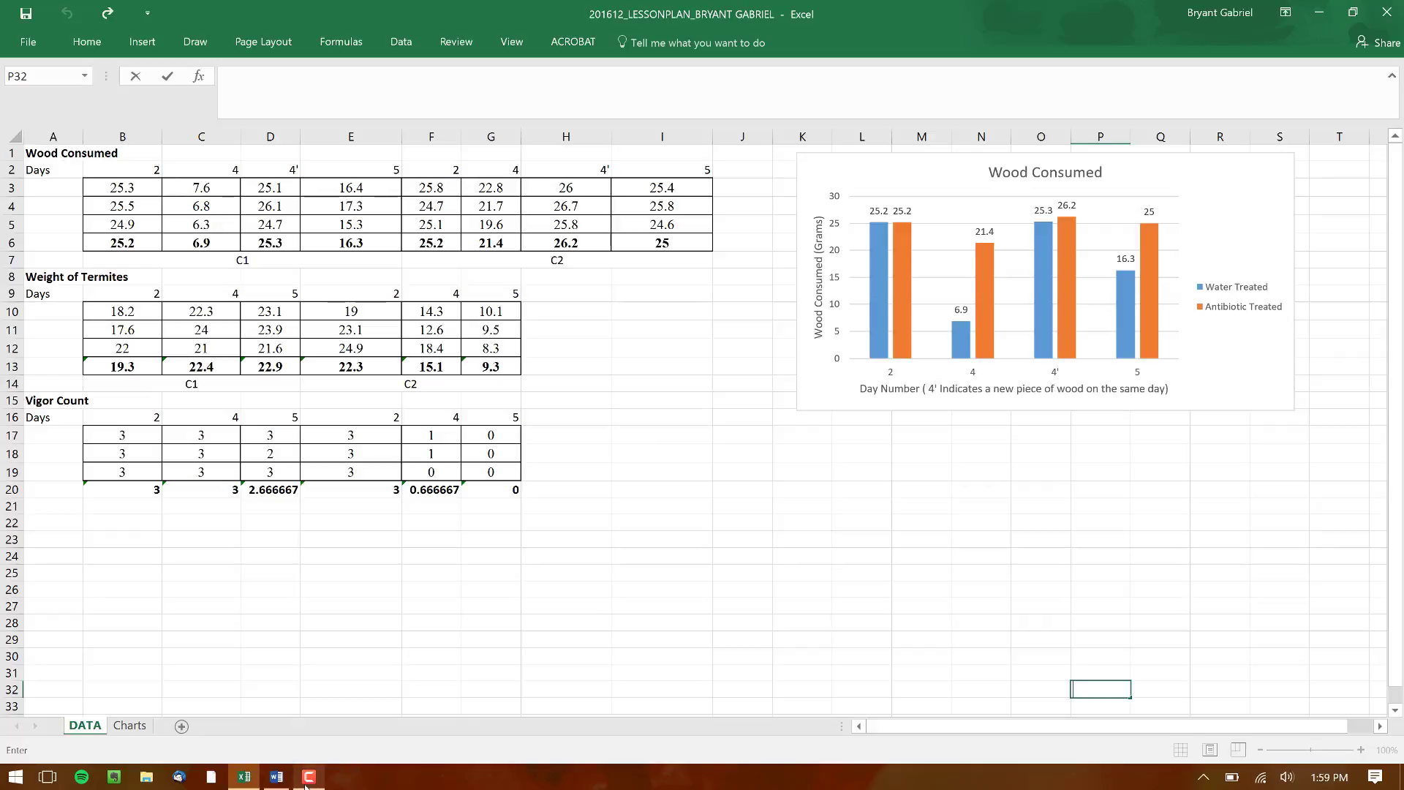
pyautogui.moveTo(309, 776)
pyautogui.click(301, 713)
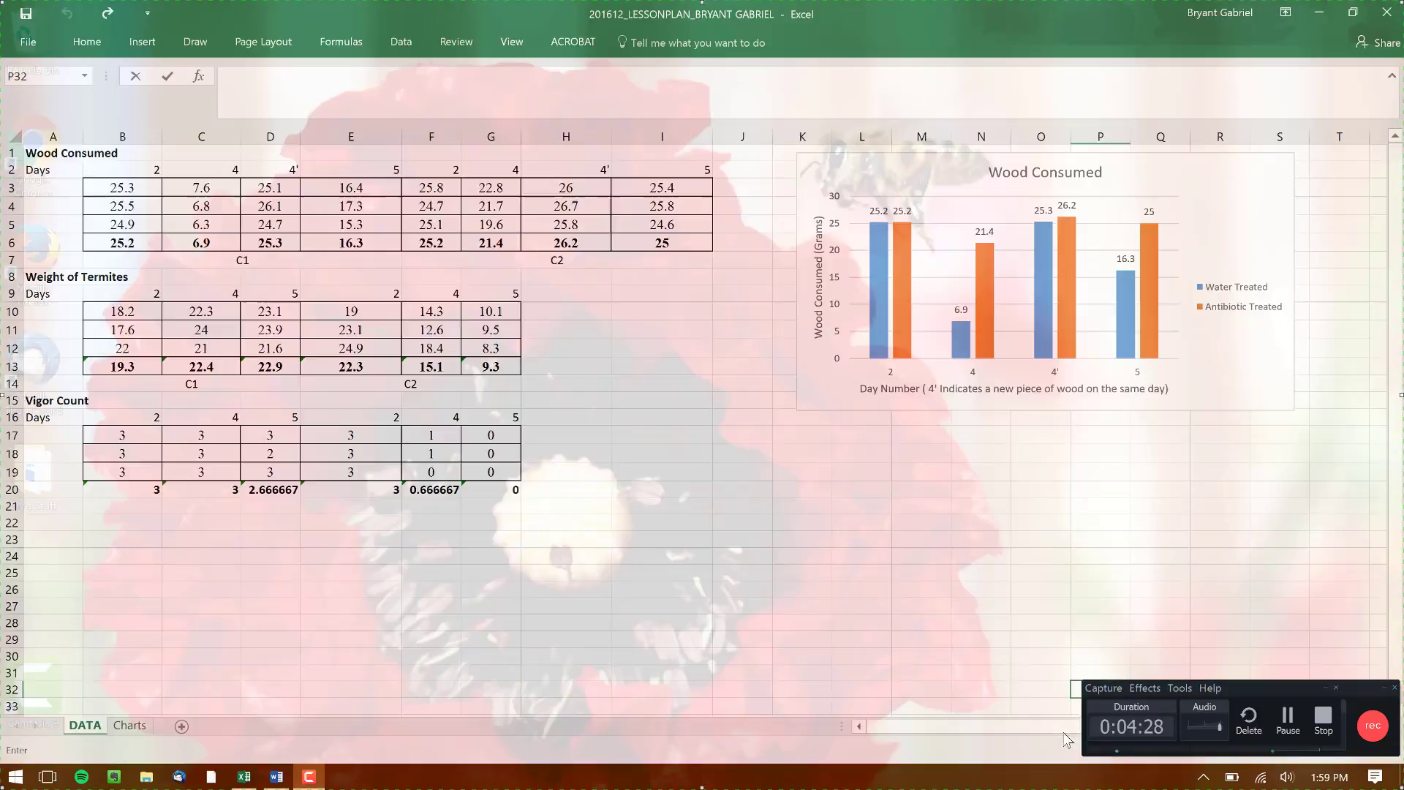
pyautogui.click(1346, 729)
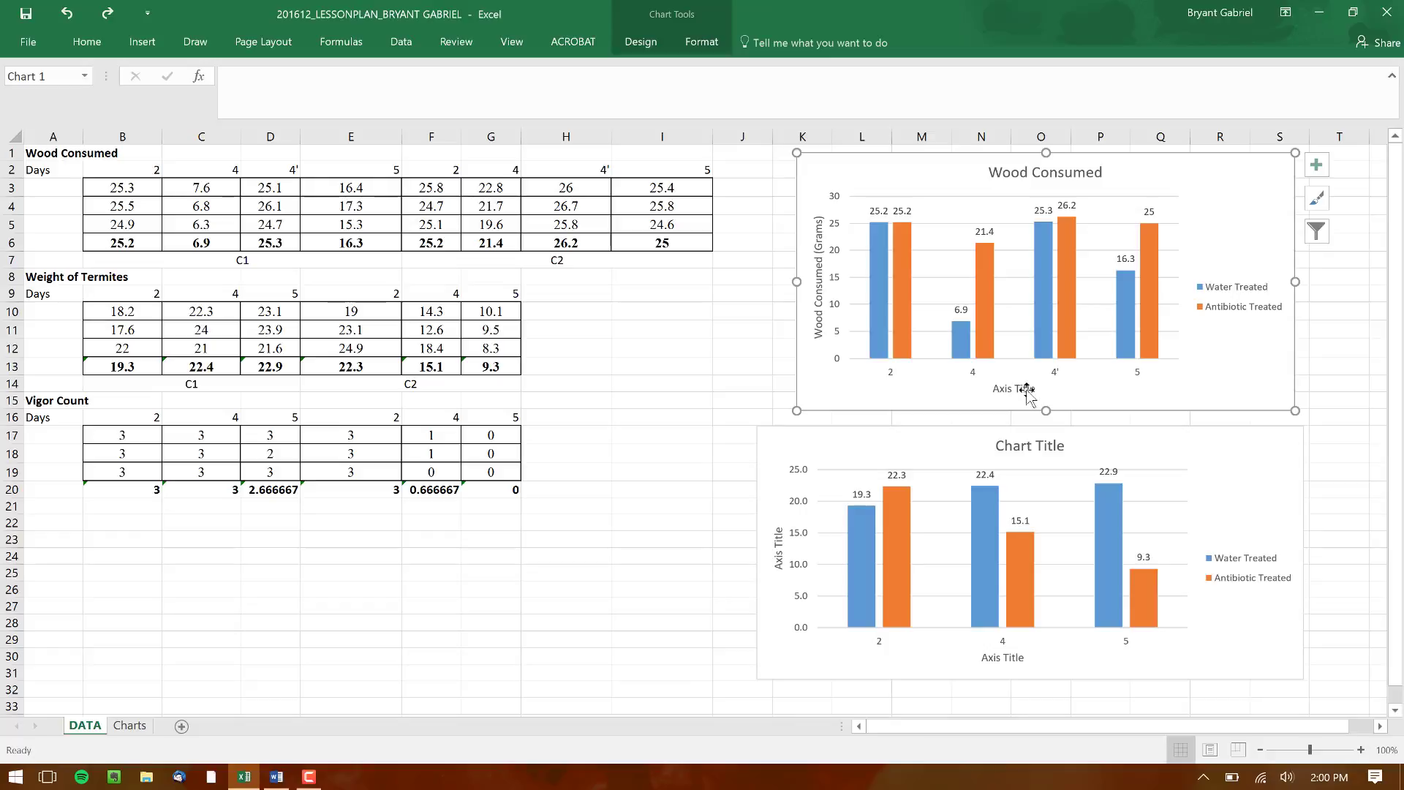
# Replace the Wood Consumed chart's horizontal axis title with "Day number (4' Indicates a new piece of wood on the same day)"
pyautogui.doubleClick(1013, 388)
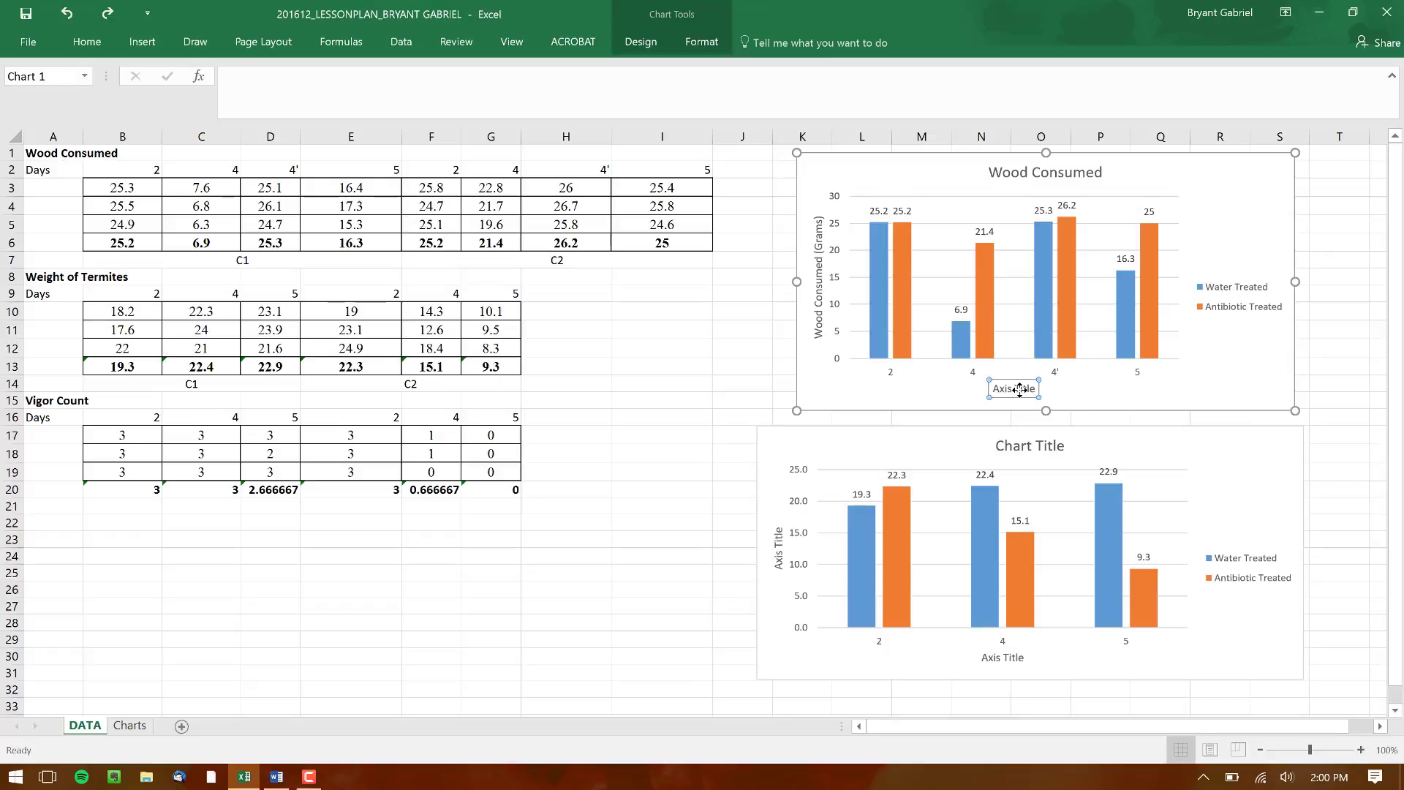
pyautogui.tripleClick(1014, 388)
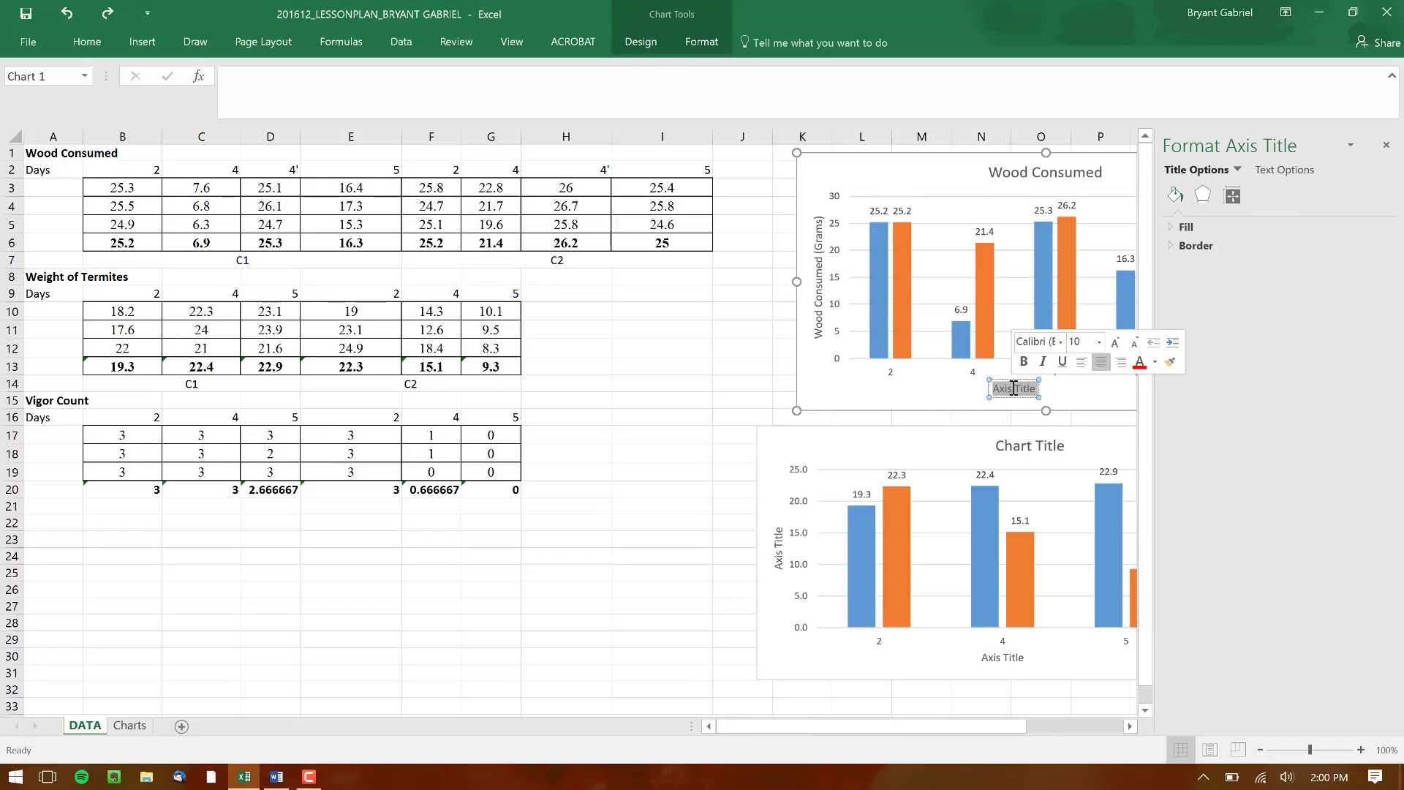
pyautogui.press('Delete')
pyautogui.write('Day number')
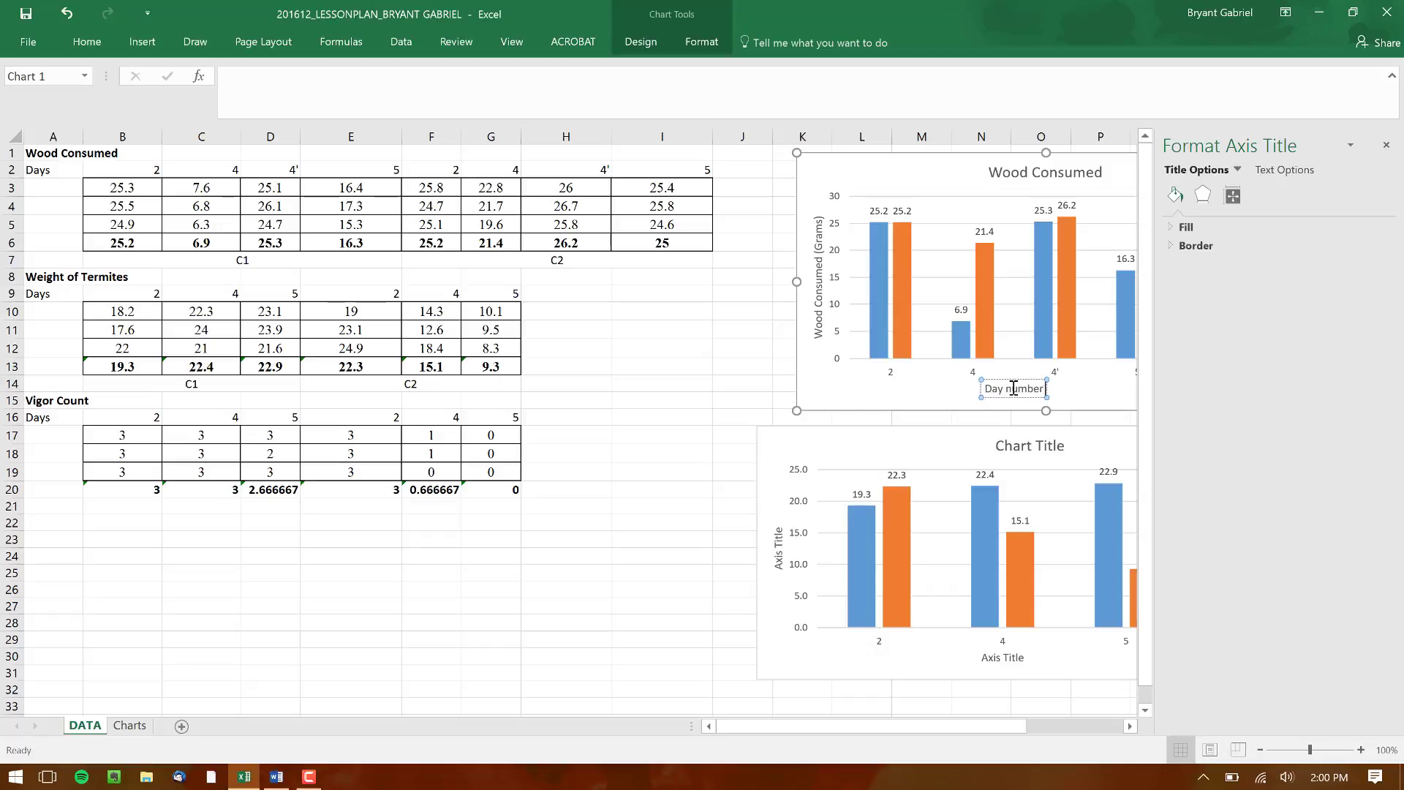
pyautogui.write(' (')
pyautogui.click(1388, 150)
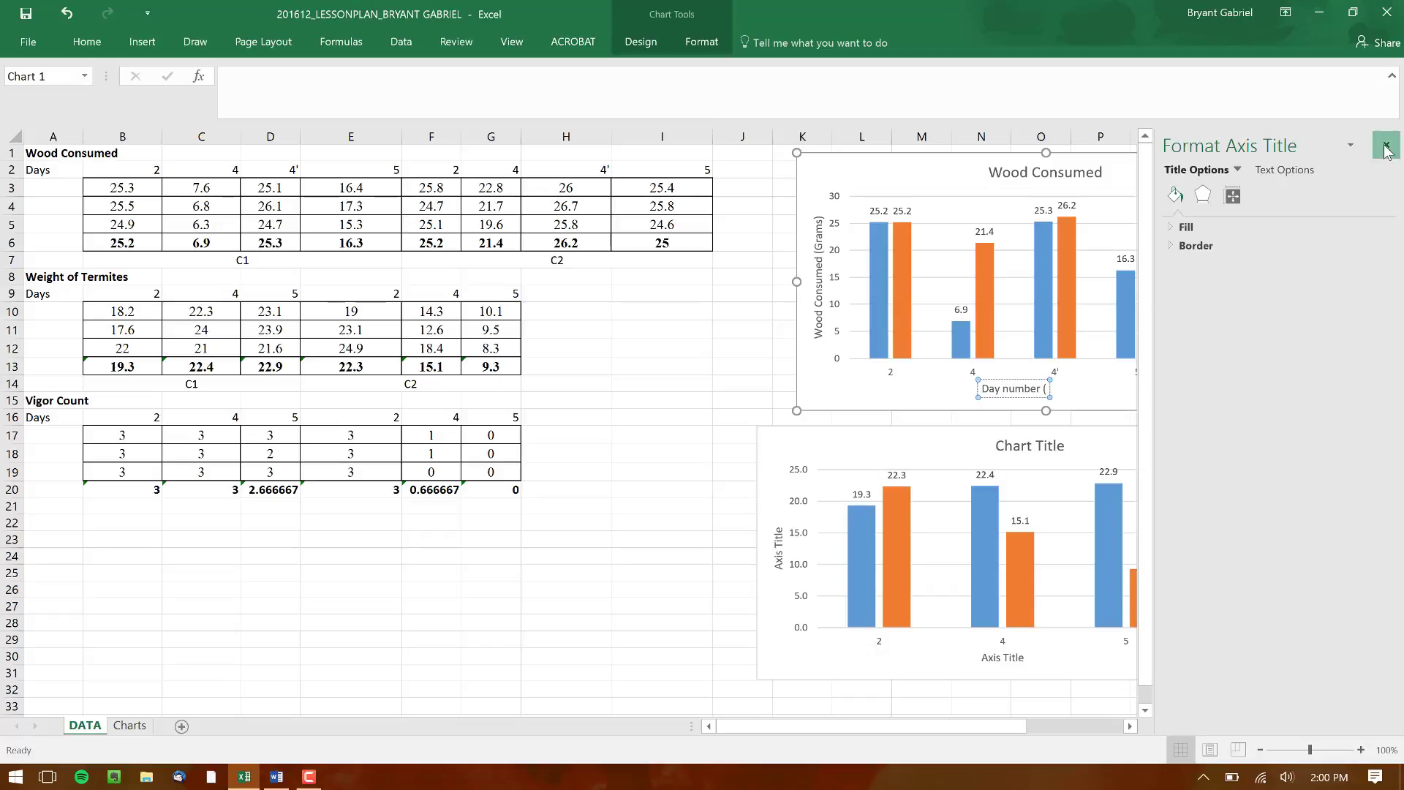
pyautogui.write("4'")
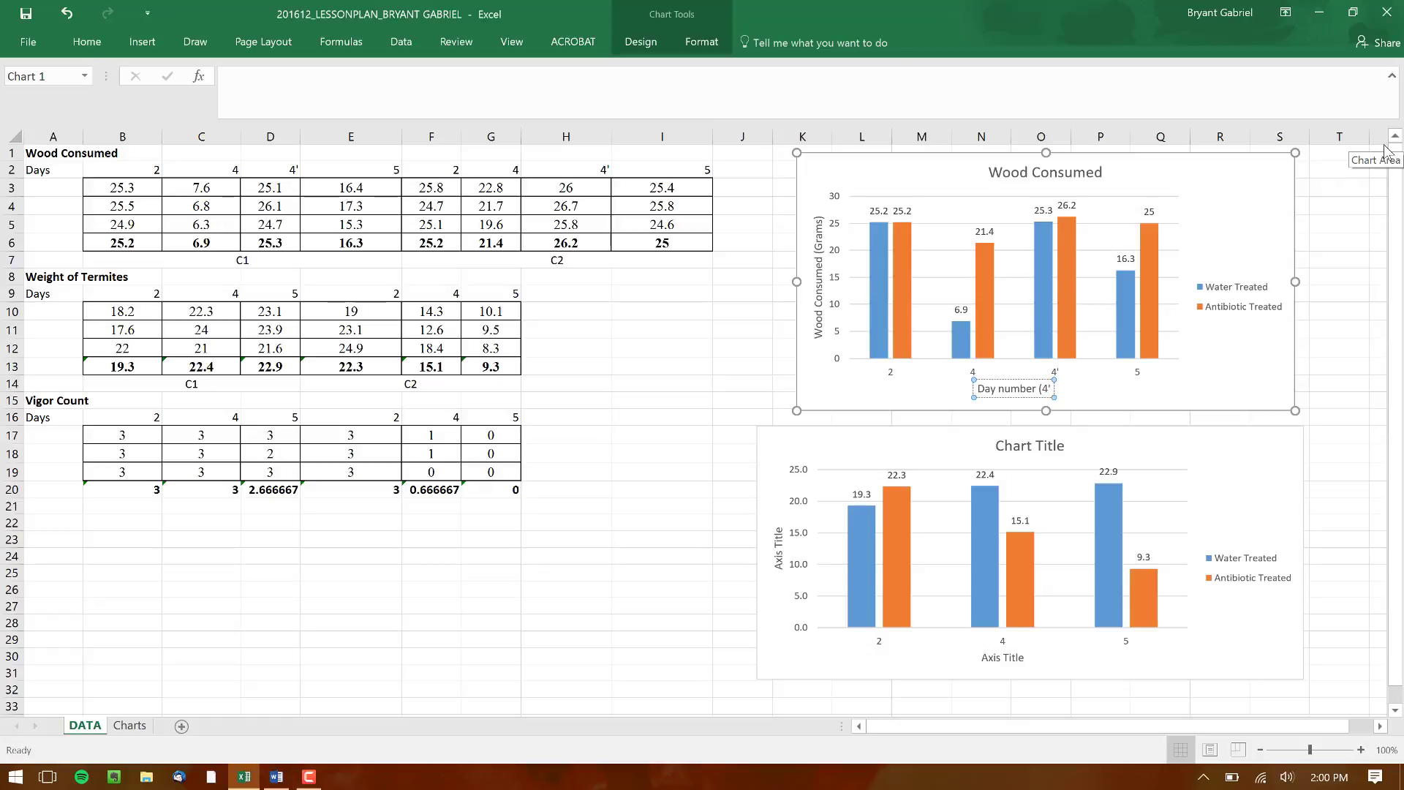
pyautogui.write(' Indicate')
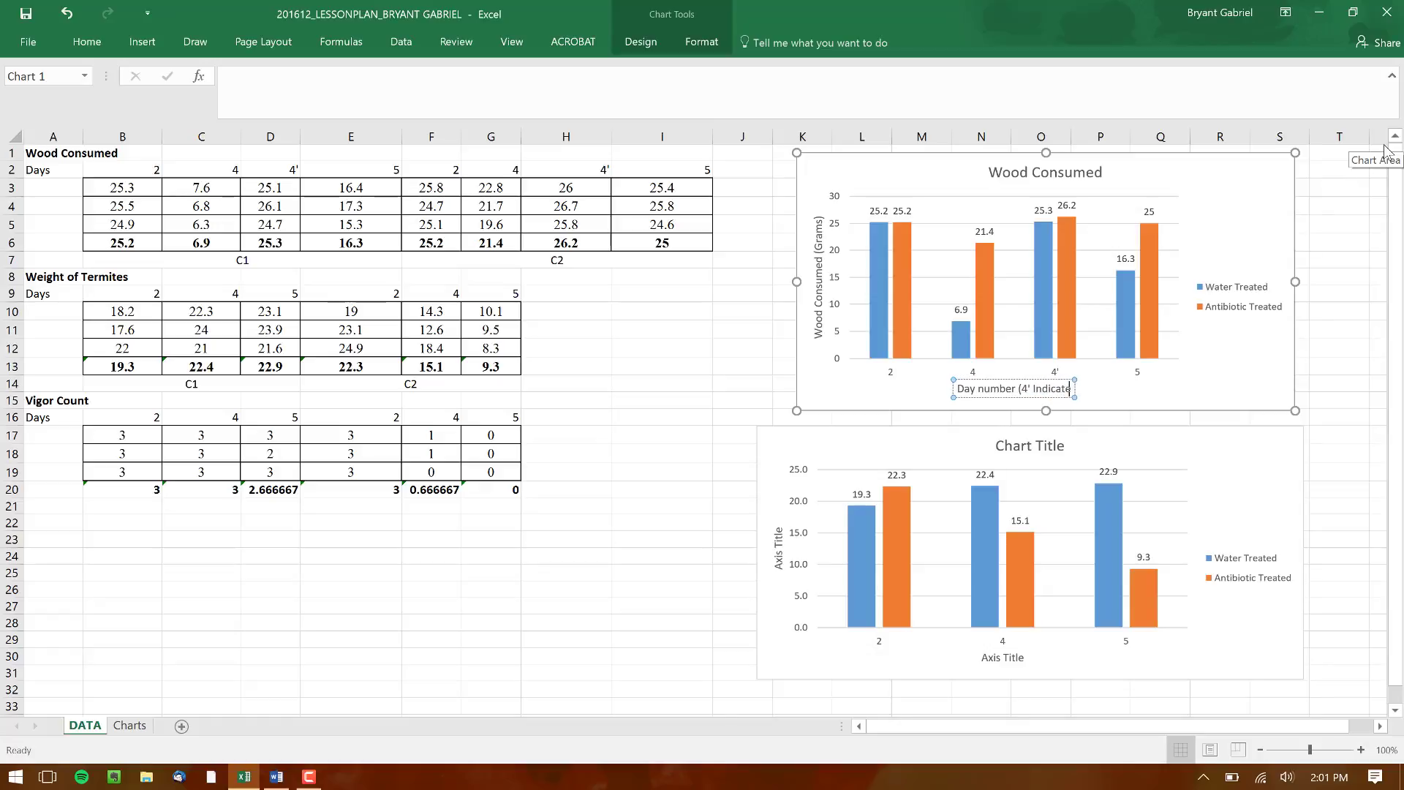
pyautogui.write('s a new pie')
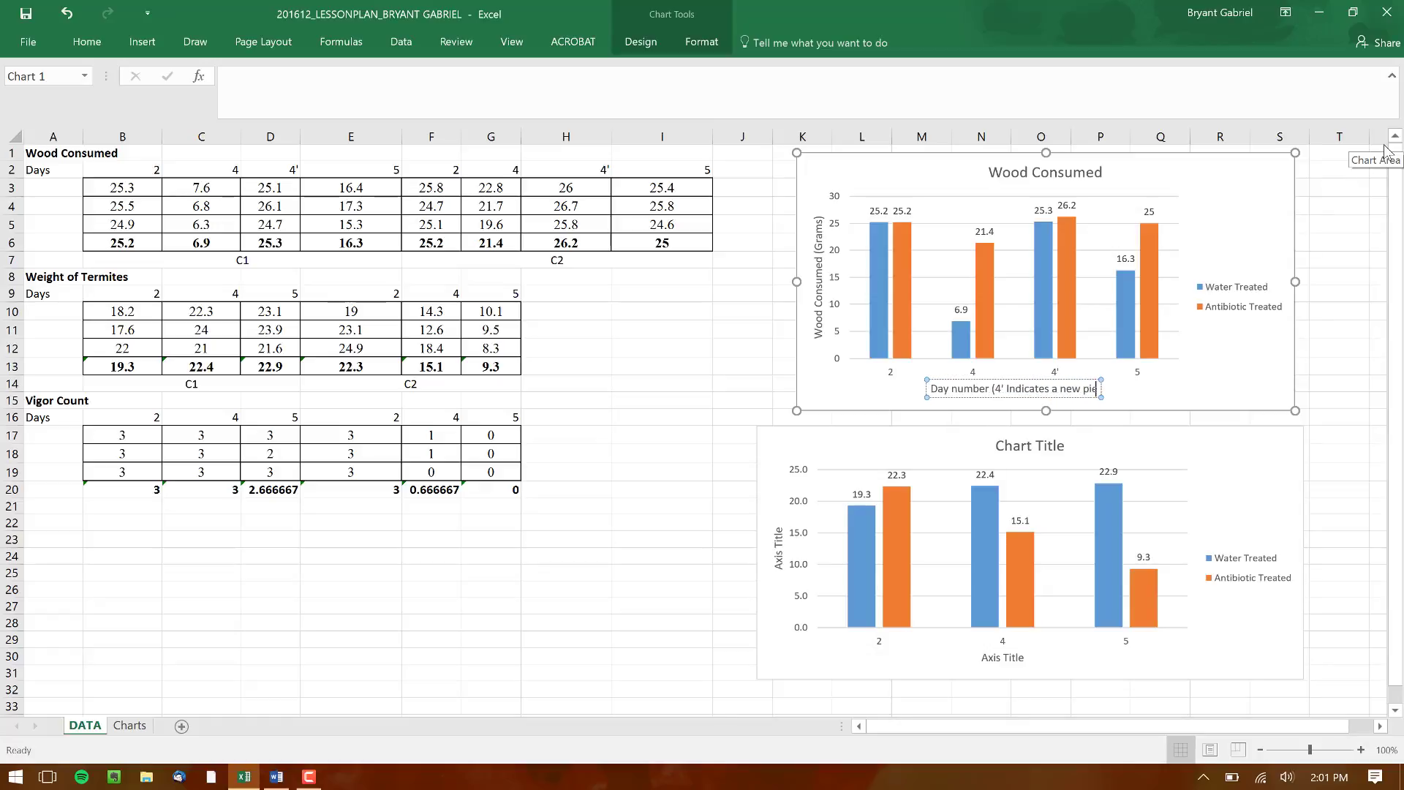
pyautogui.write('ce of wood on the same da')
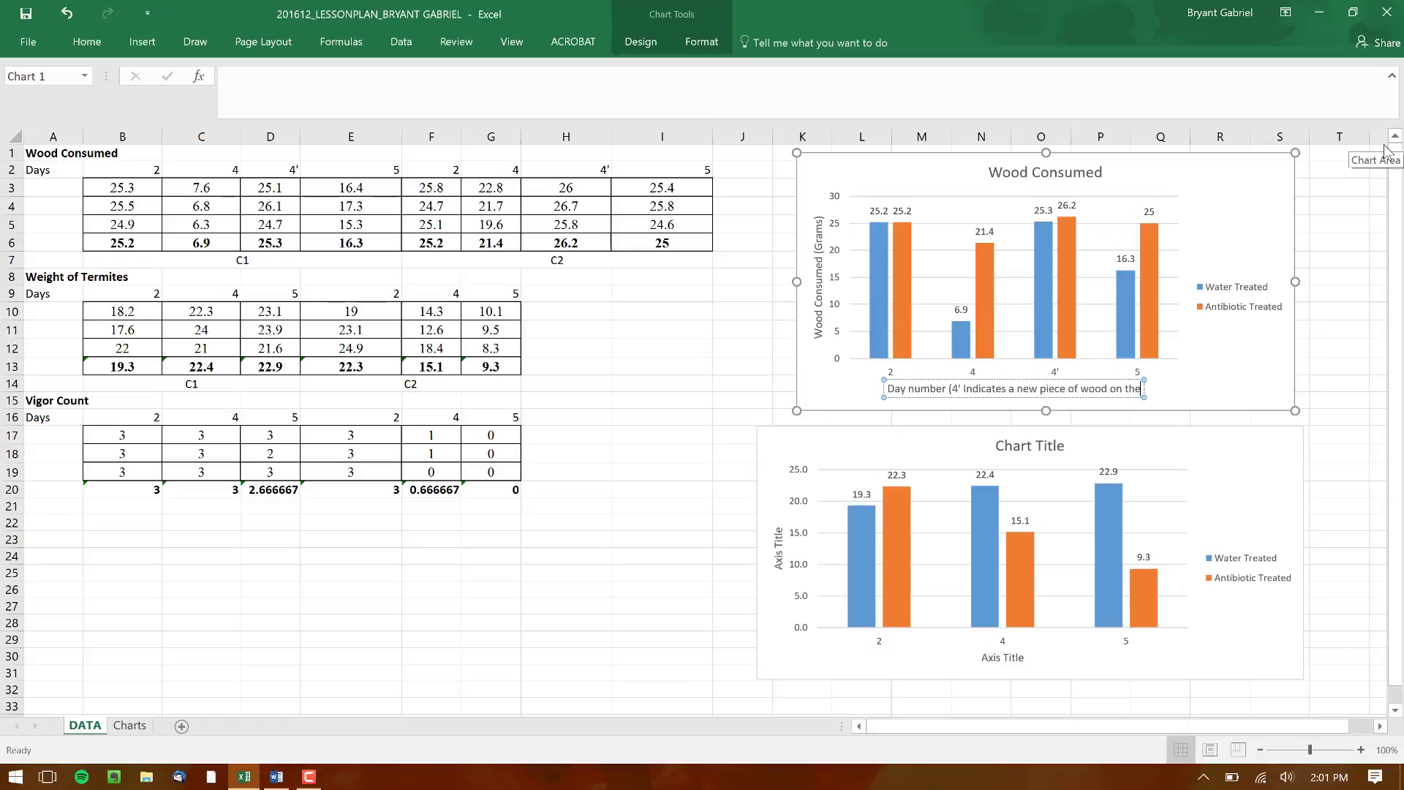
pyautogui.write('y)')
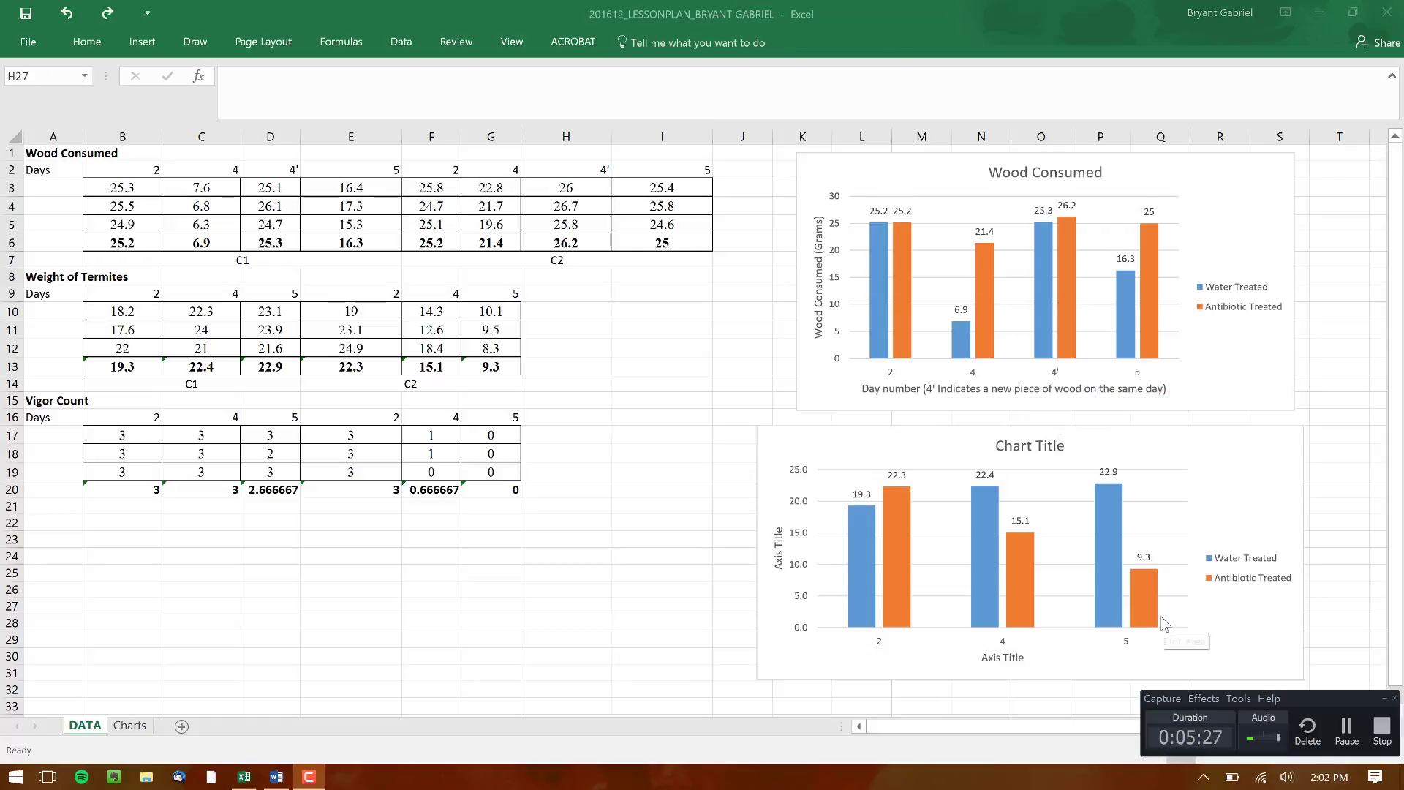
# Title the lower chart "Weight of Termites" in place of its placeholder title
pyautogui.tripleClick(1023, 448)
pyautogui.write('We')
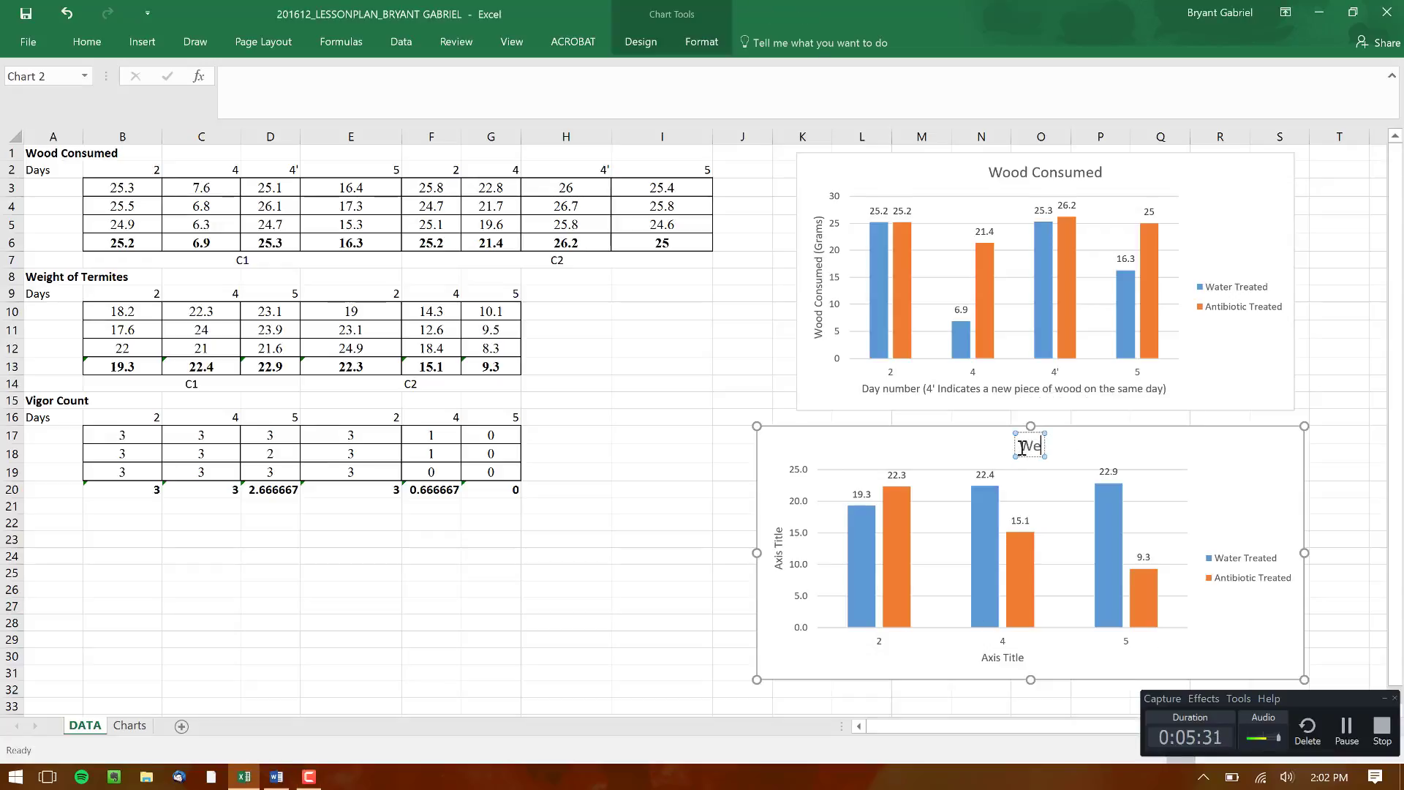
pyautogui.write('ight of Termites')
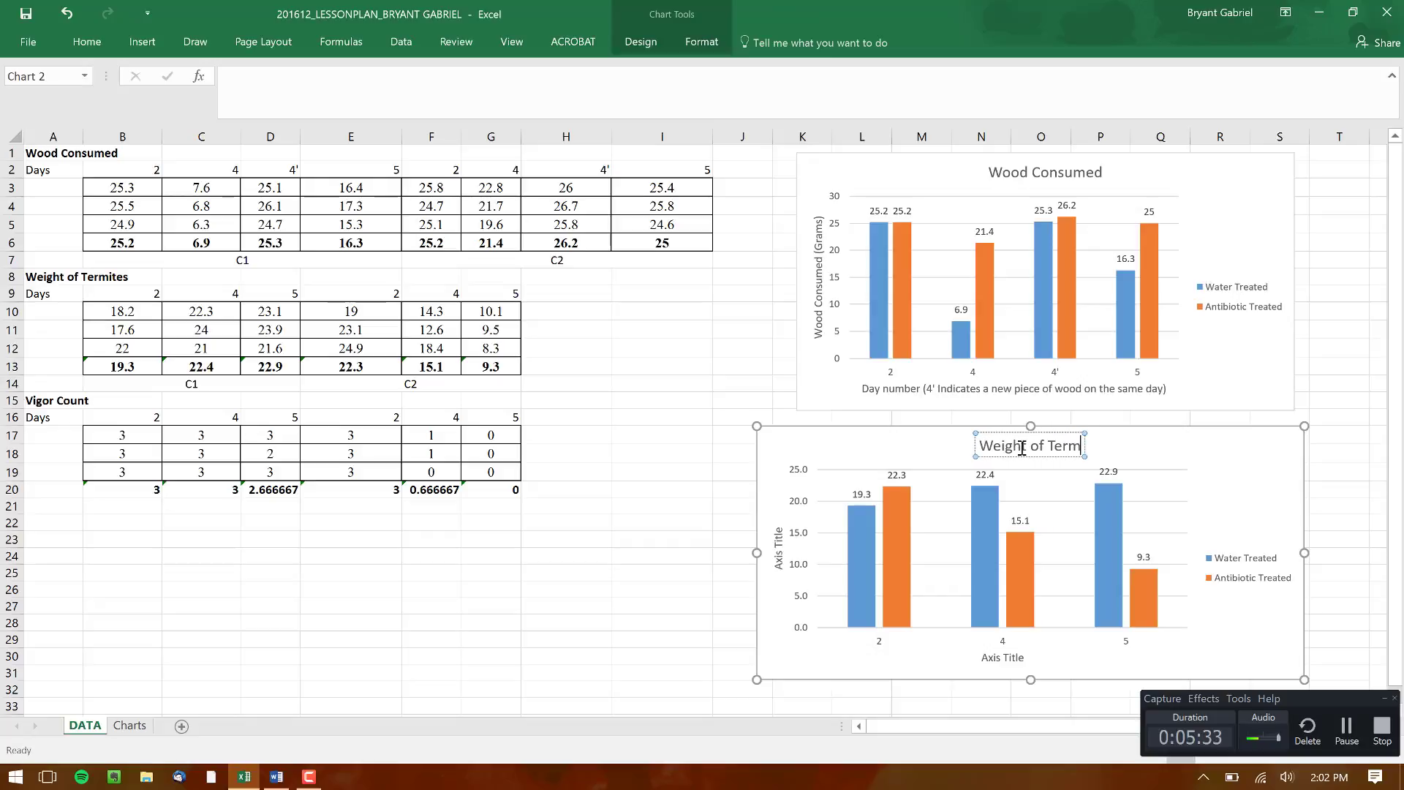
# Replace the termite weight chart's placeholder vertical axis title with "Weight of Termites x25 (Grams)"
pyautogui.click(777, 550)
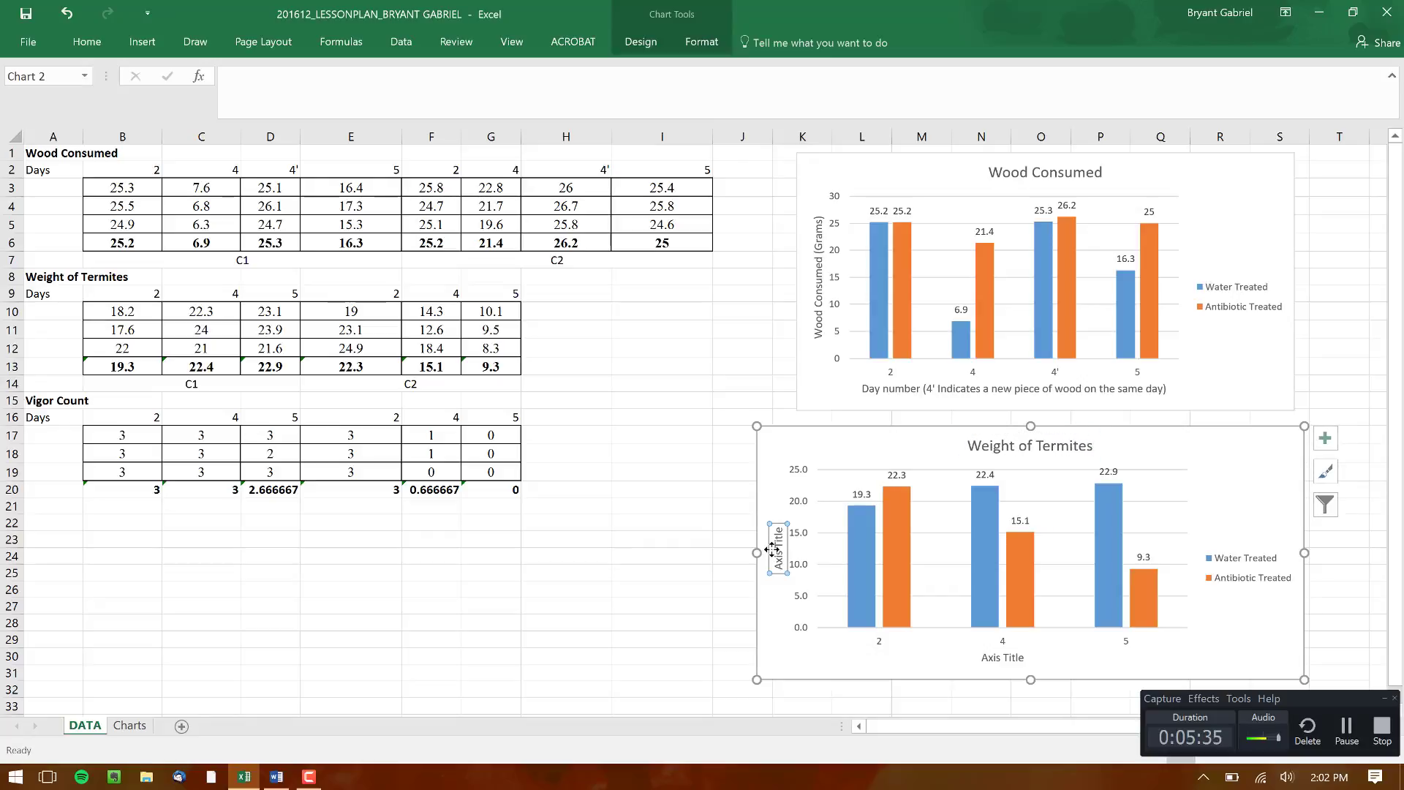
pyautogui.click(781, 551)
pyautogui.press('BackSpace')
pyautogui.press('BackSpace')
pyautogui.press('BackSpace')
pyautogui.press('BackSpace')
pyautogui.press('BackSpace')
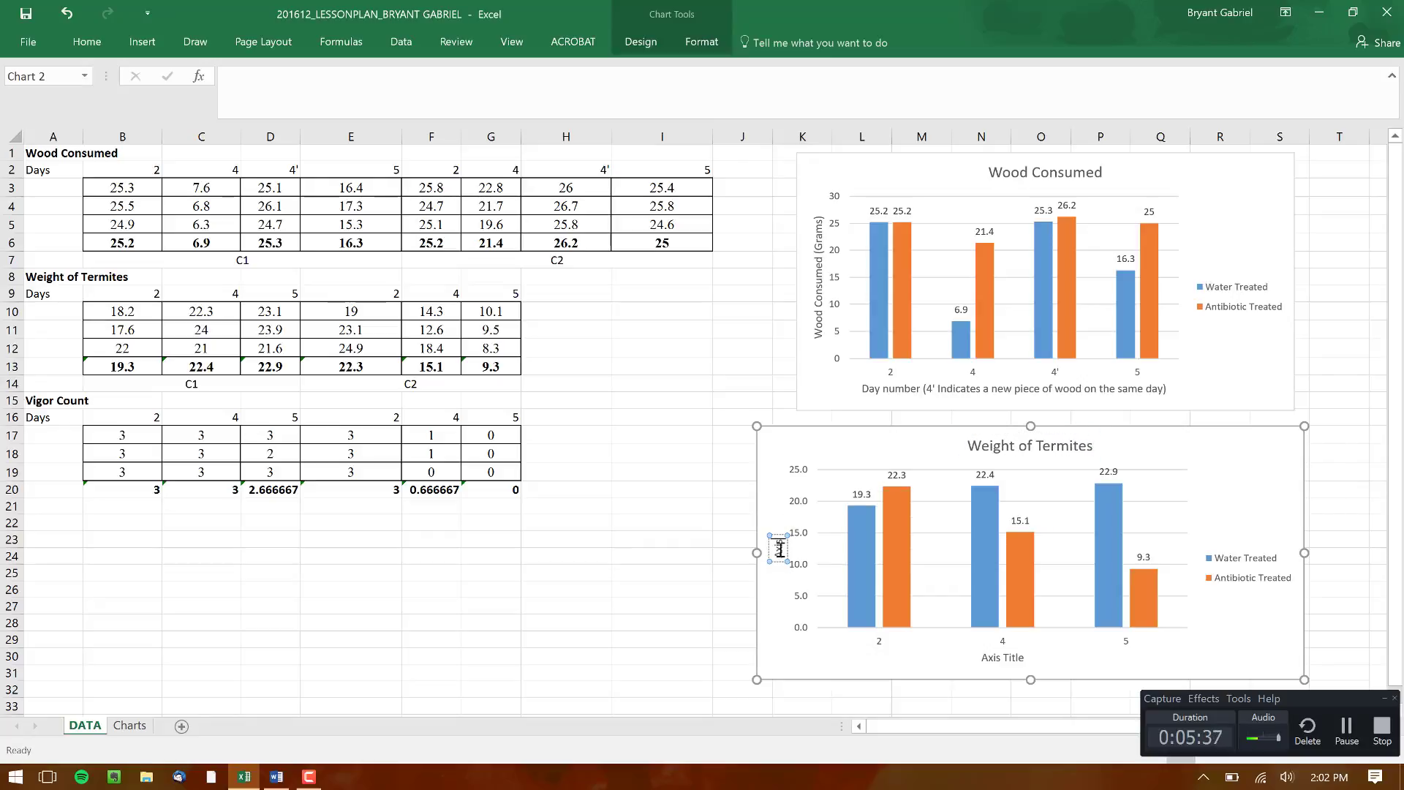
pyautogui.write('Weight of Termites x25 (Grams)')
# Replace the termite weight chart's placeholder horizontal axis title with "Day Number"
pyautogui.click(993, 659)
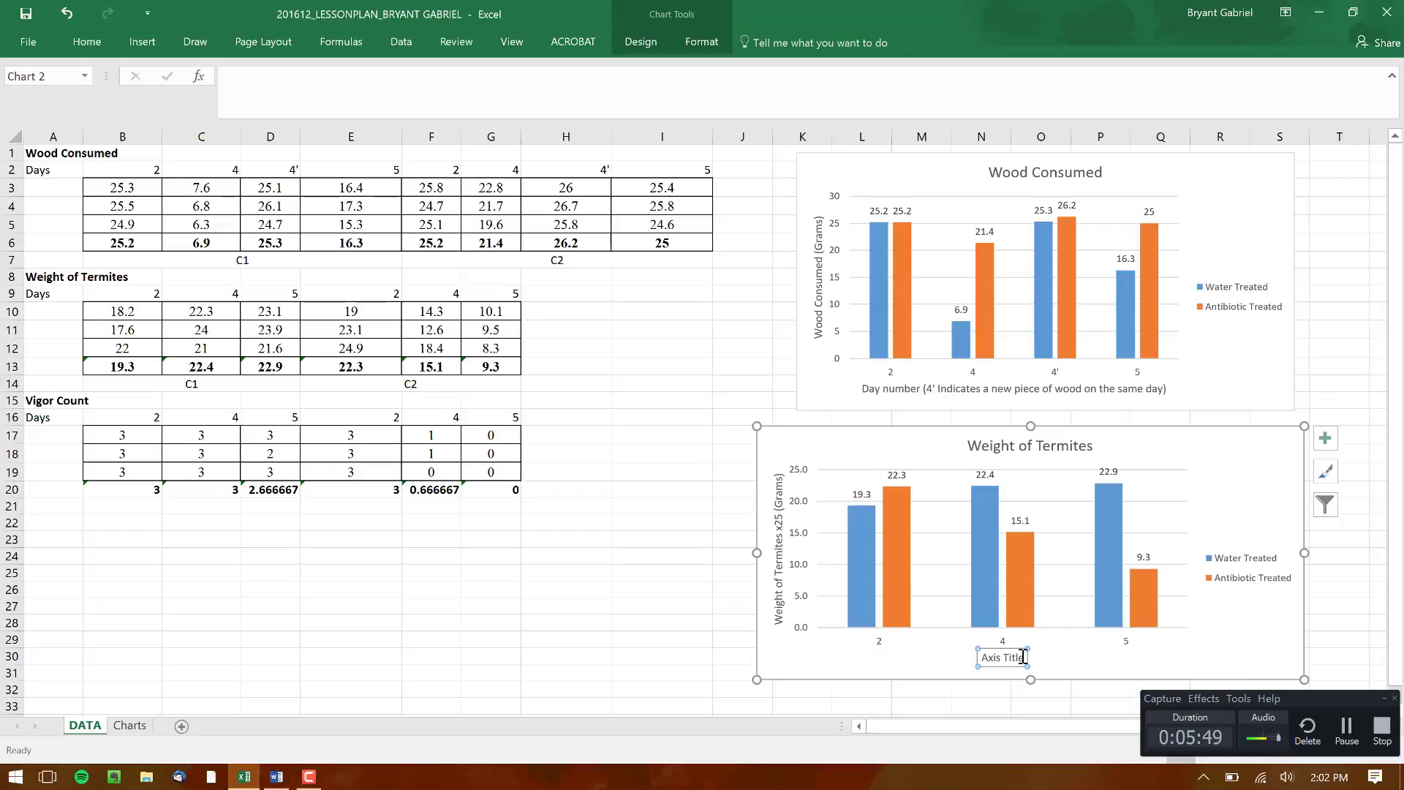
pyautogui.moveTo(1024, 657); pyautogui.dragTo(979, 657)
pyautogui.press('Delete')
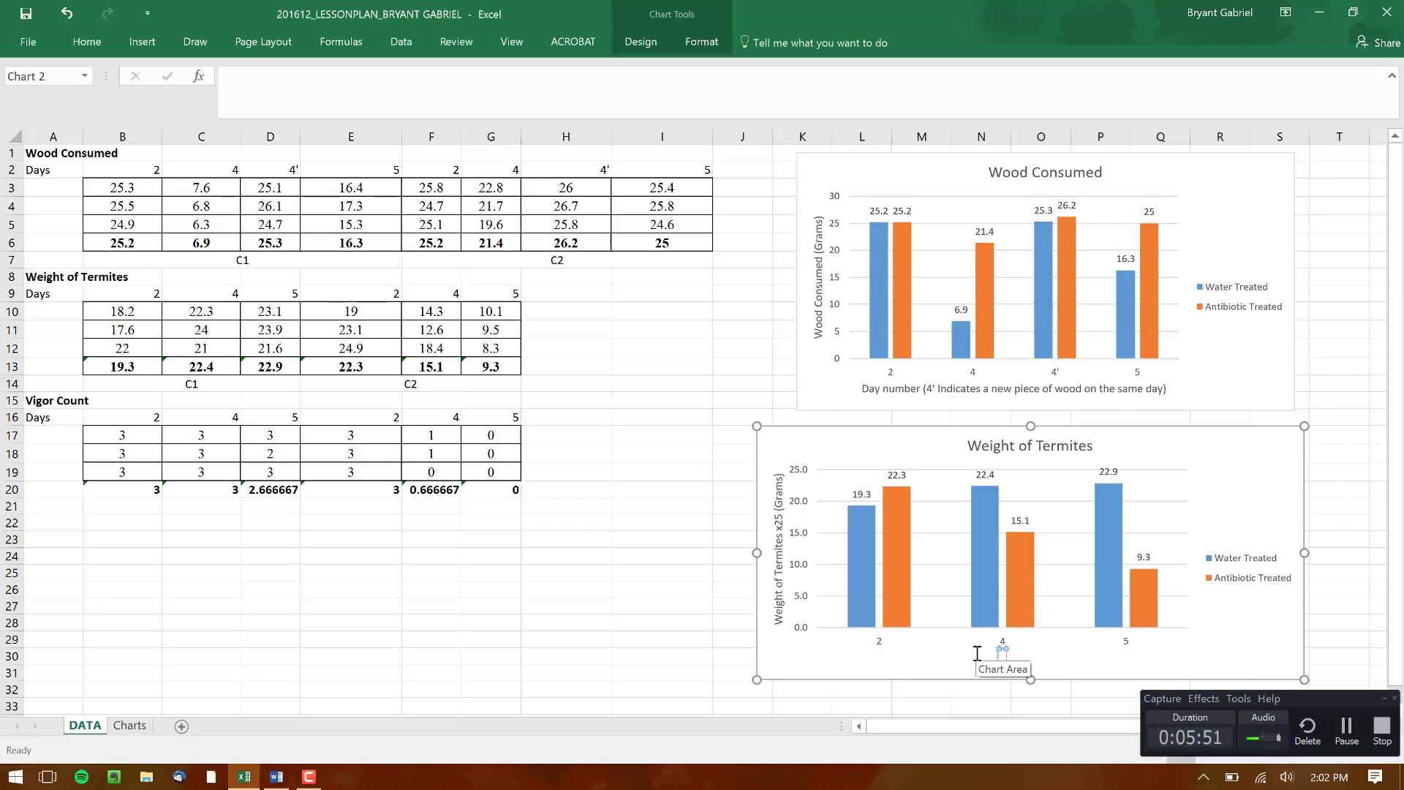
pyautogui.write('Day Number')
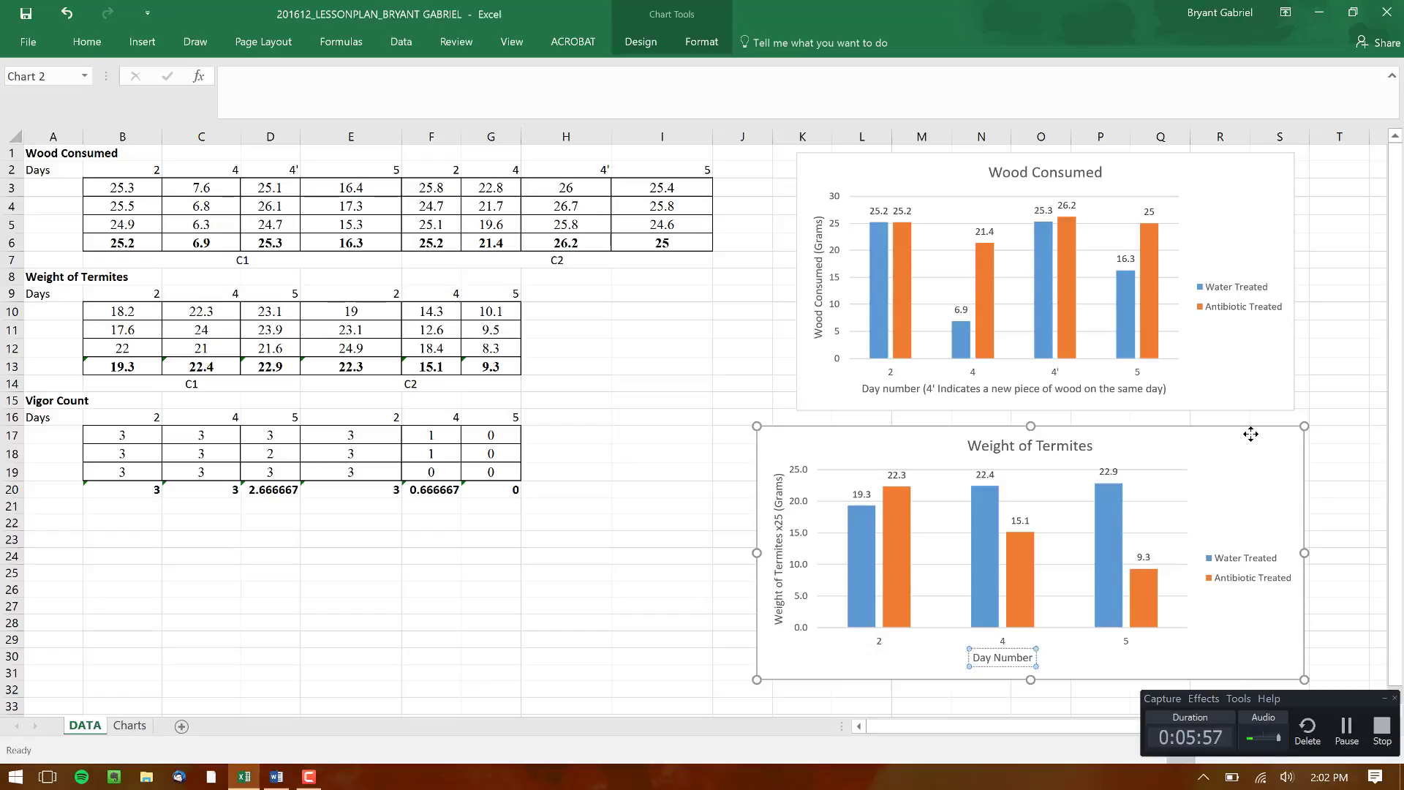
# Delete the Weight of Termites and Wood Consumed charts from the DATA sheet
pyautogui.click(1251, 434)
pyautogui.press('Delete')
pyautogui.click(1250, 383)
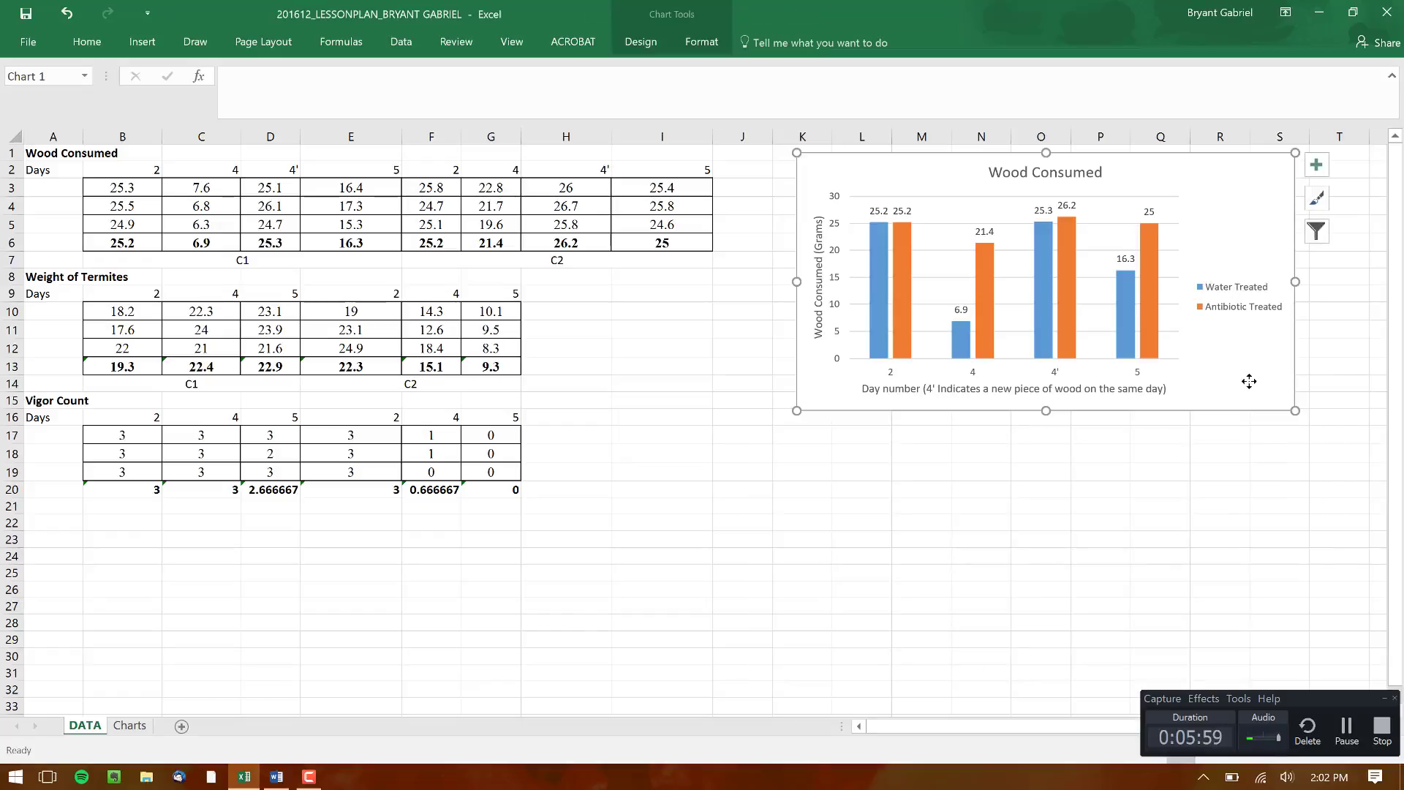
pyautogui.press('Delete')
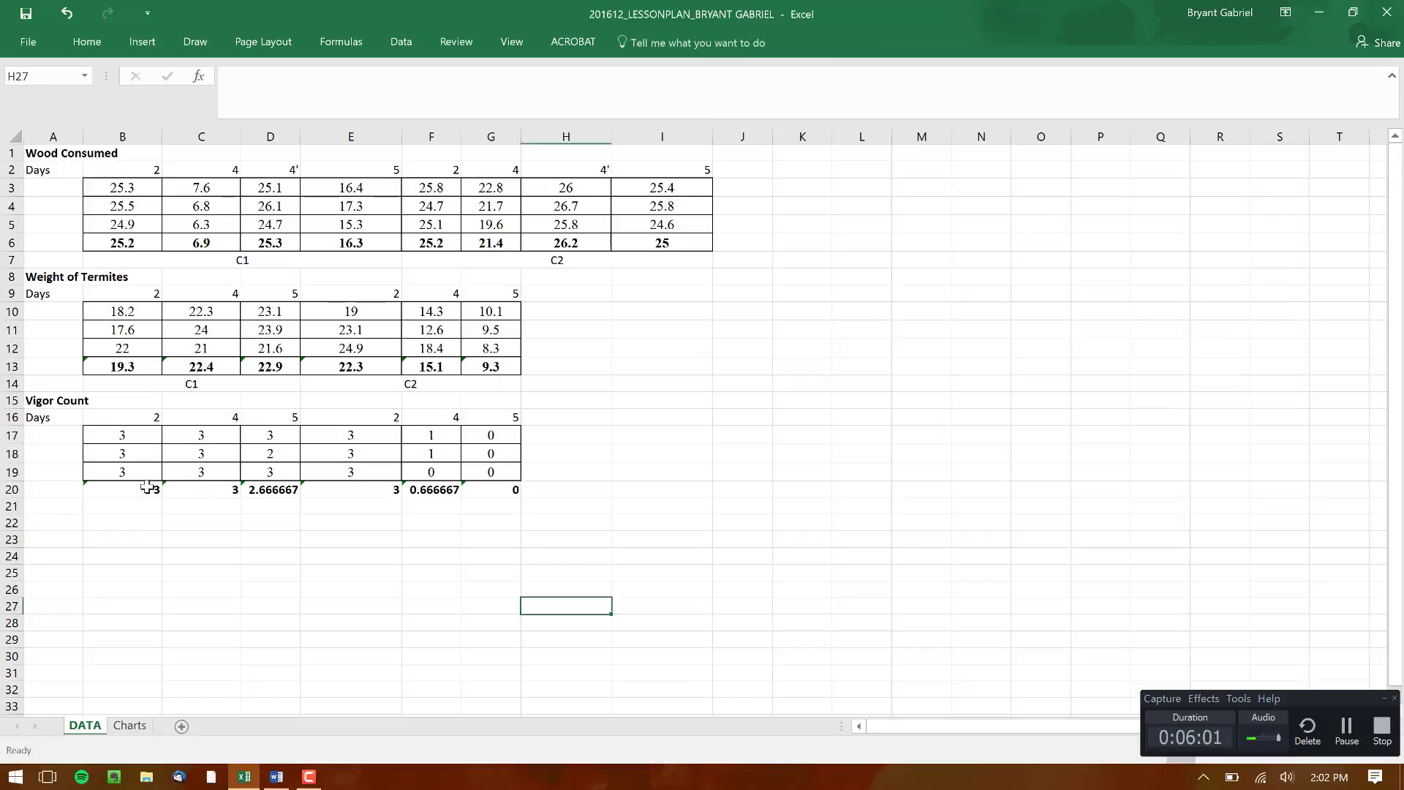
pyautogui.moveTo(147, 488); pyautogui.dragTo(289, 490)
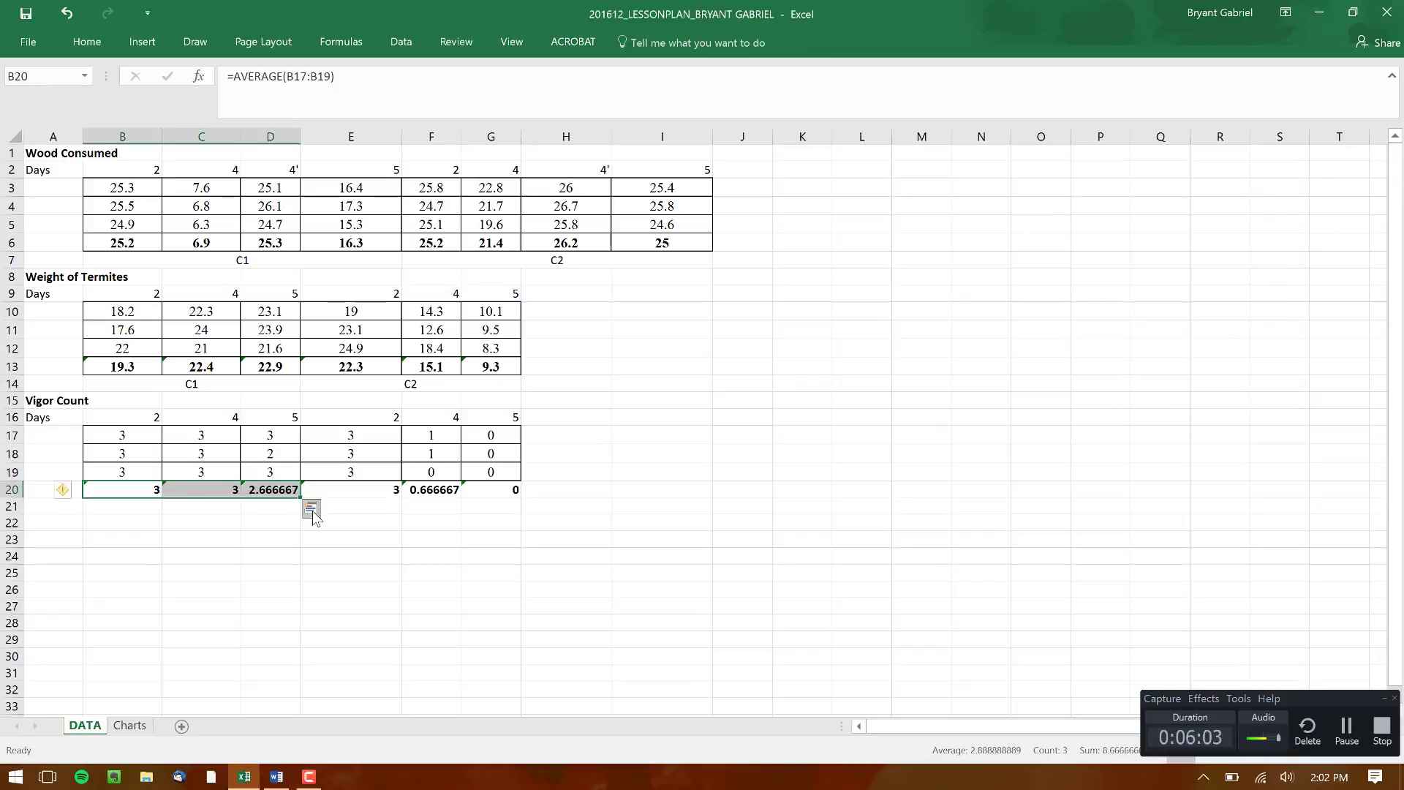
pyautogui.click(311, 510)
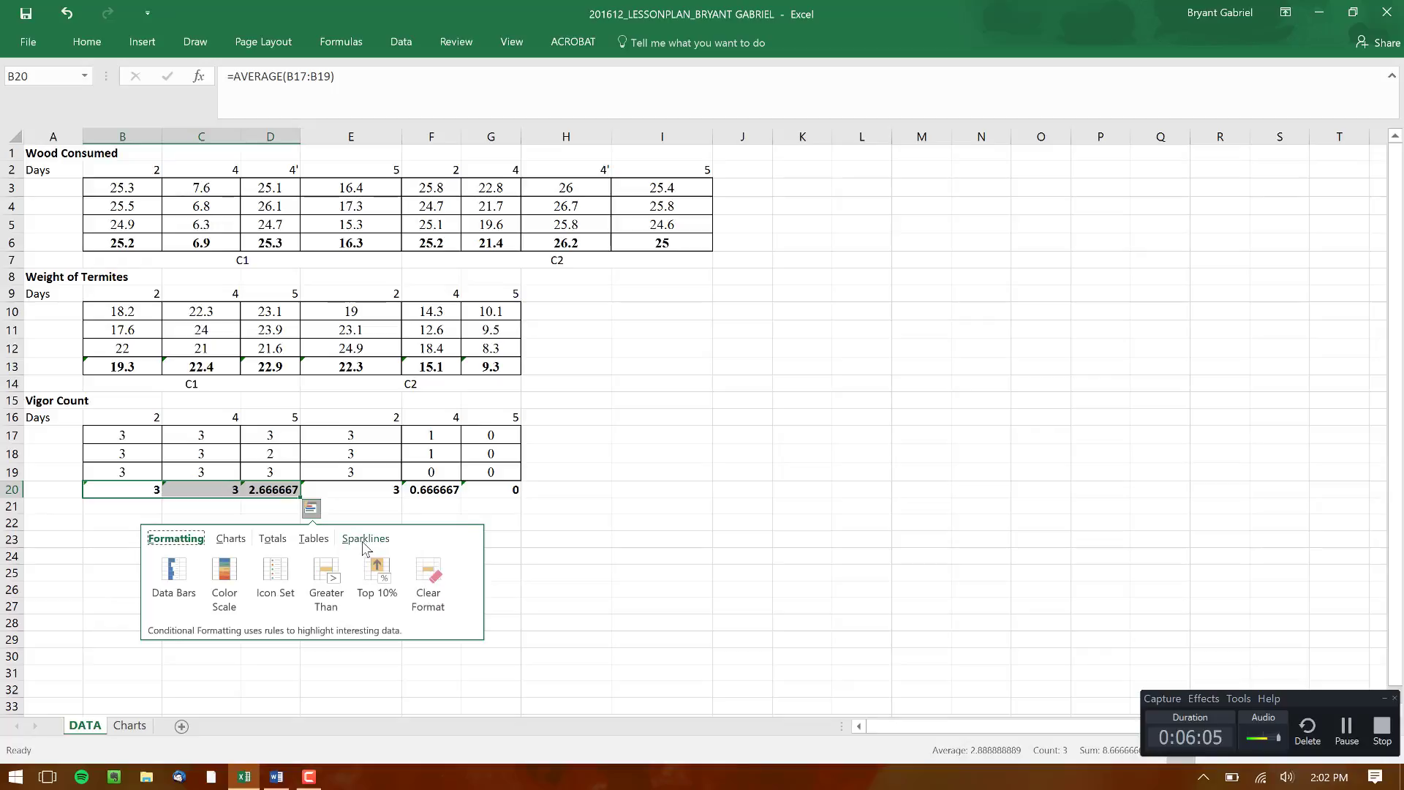
pyautogui.click(230, 539)
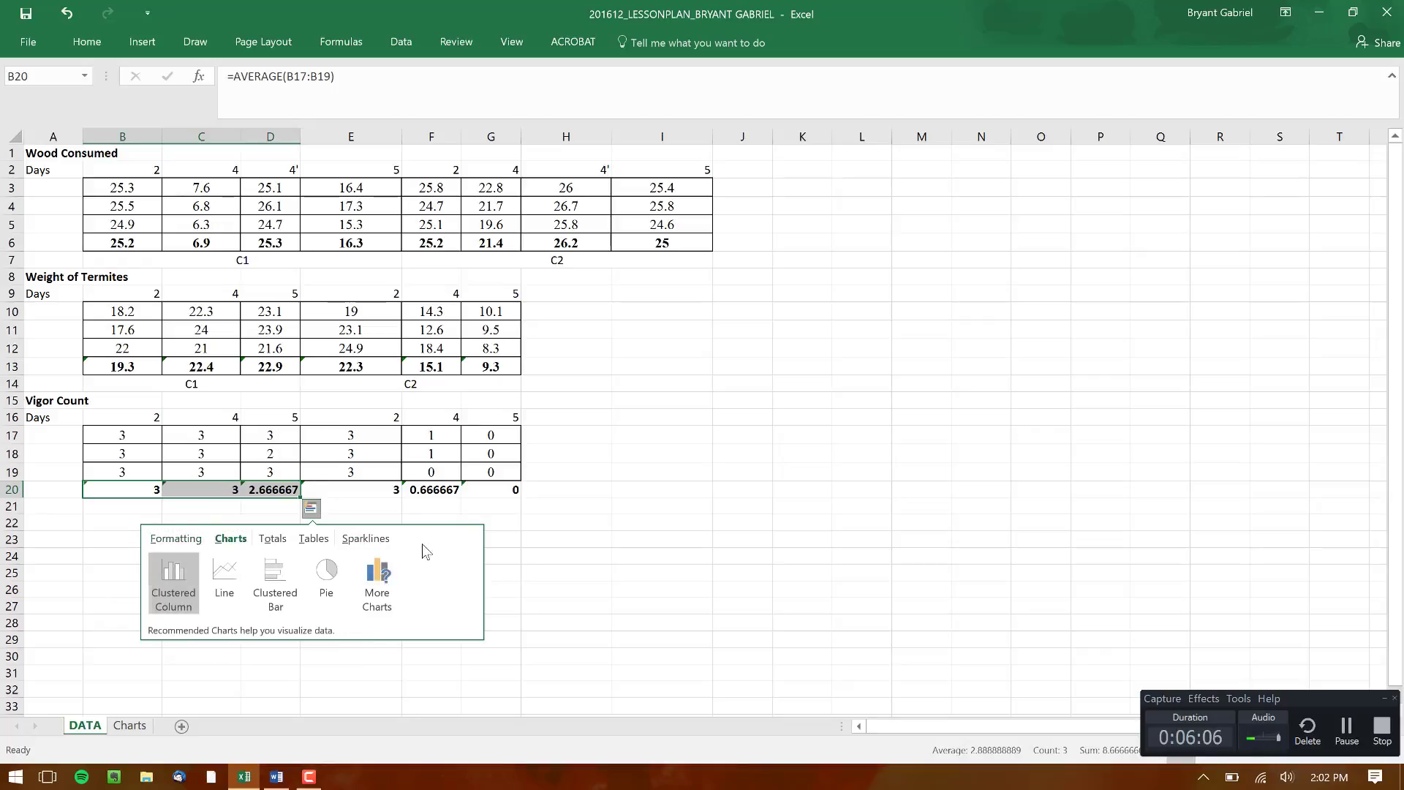
pyautogui.click(381, 579)
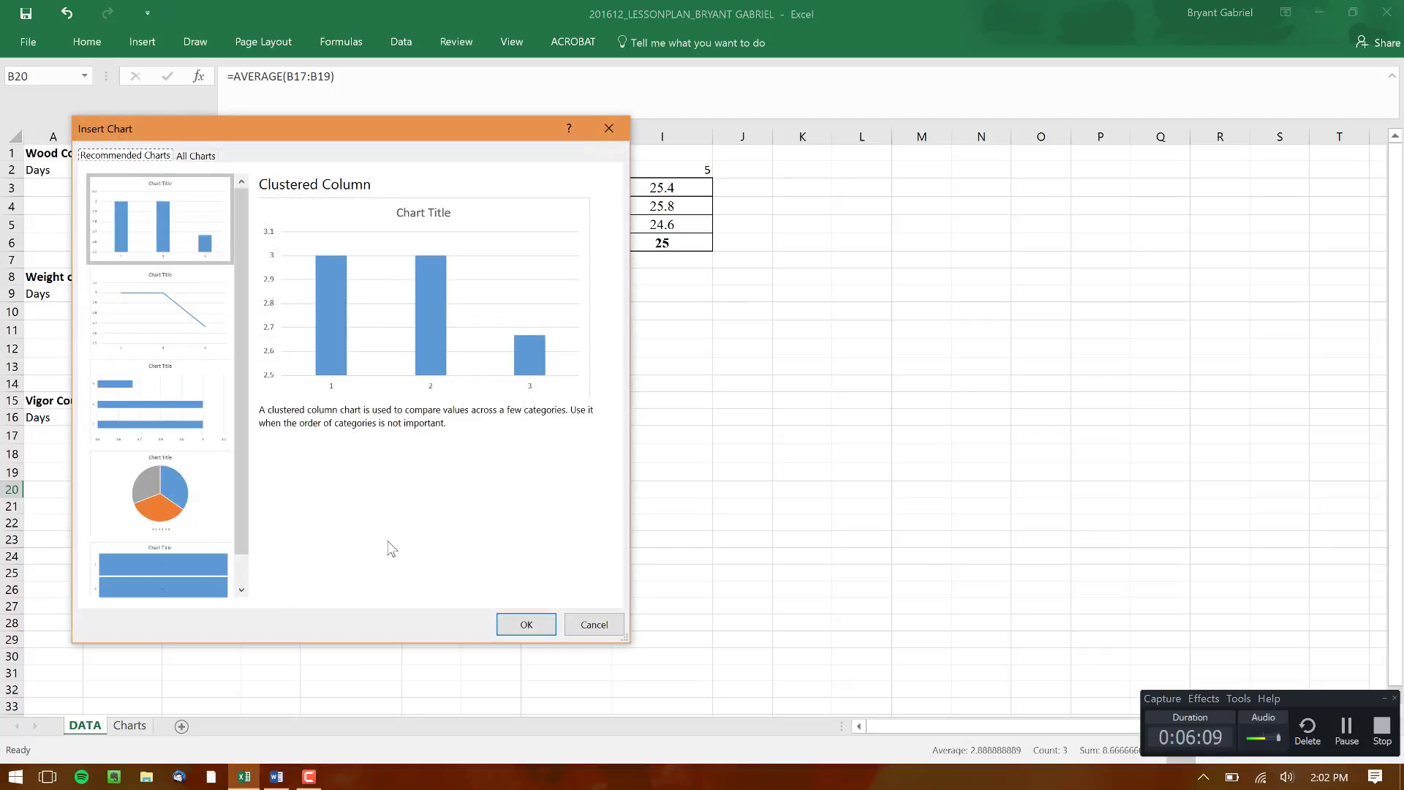
pyautogui.click(591, 628)
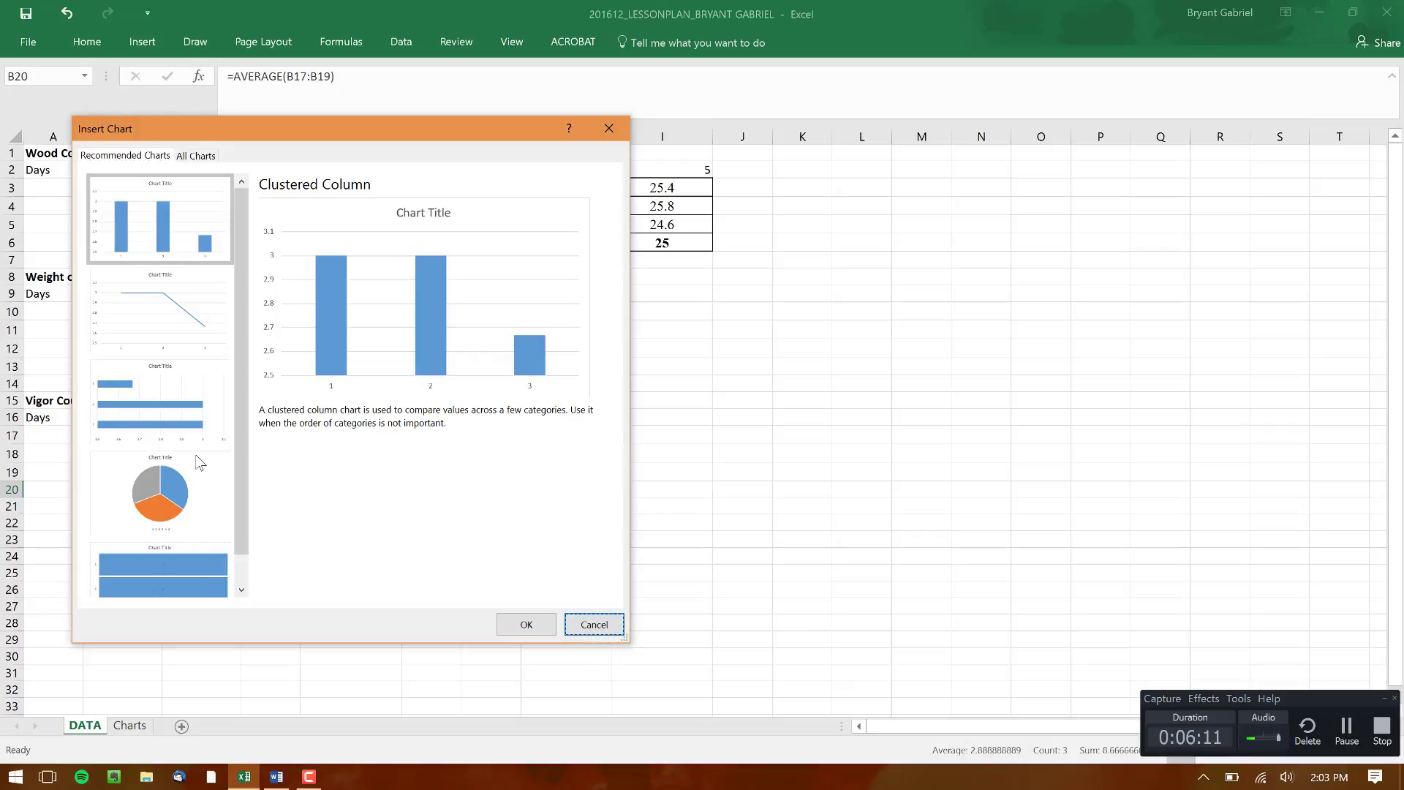
pyautogui.click(585, 627)
pyautogui.click(594, 624)
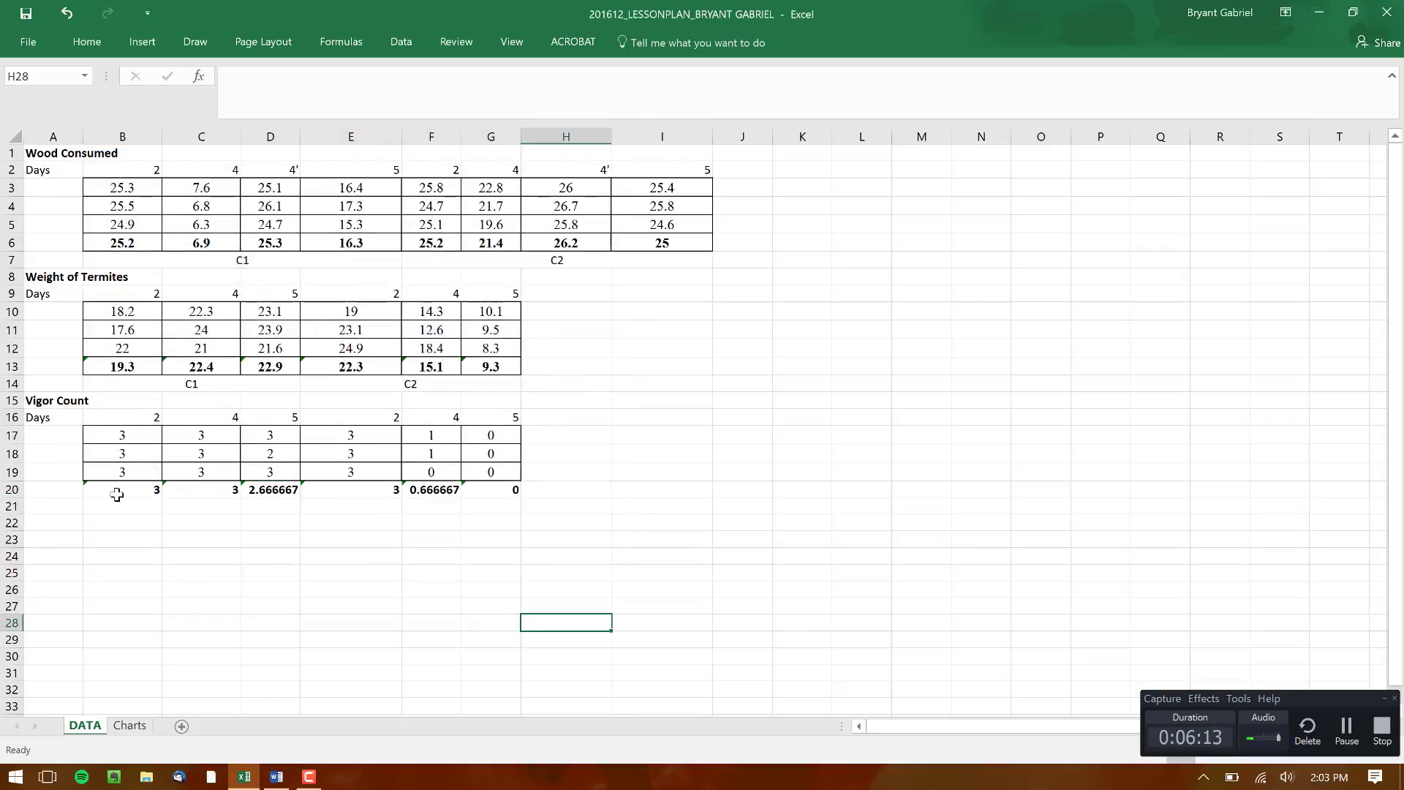
# Insert a Scatter with Smooth Lines and Markers chart from the Vigor Count averages in B20:D20 and move it clear of the data tables
pyautogui.moveTo(117, 491); pyautogui.dragTo(293, 492)
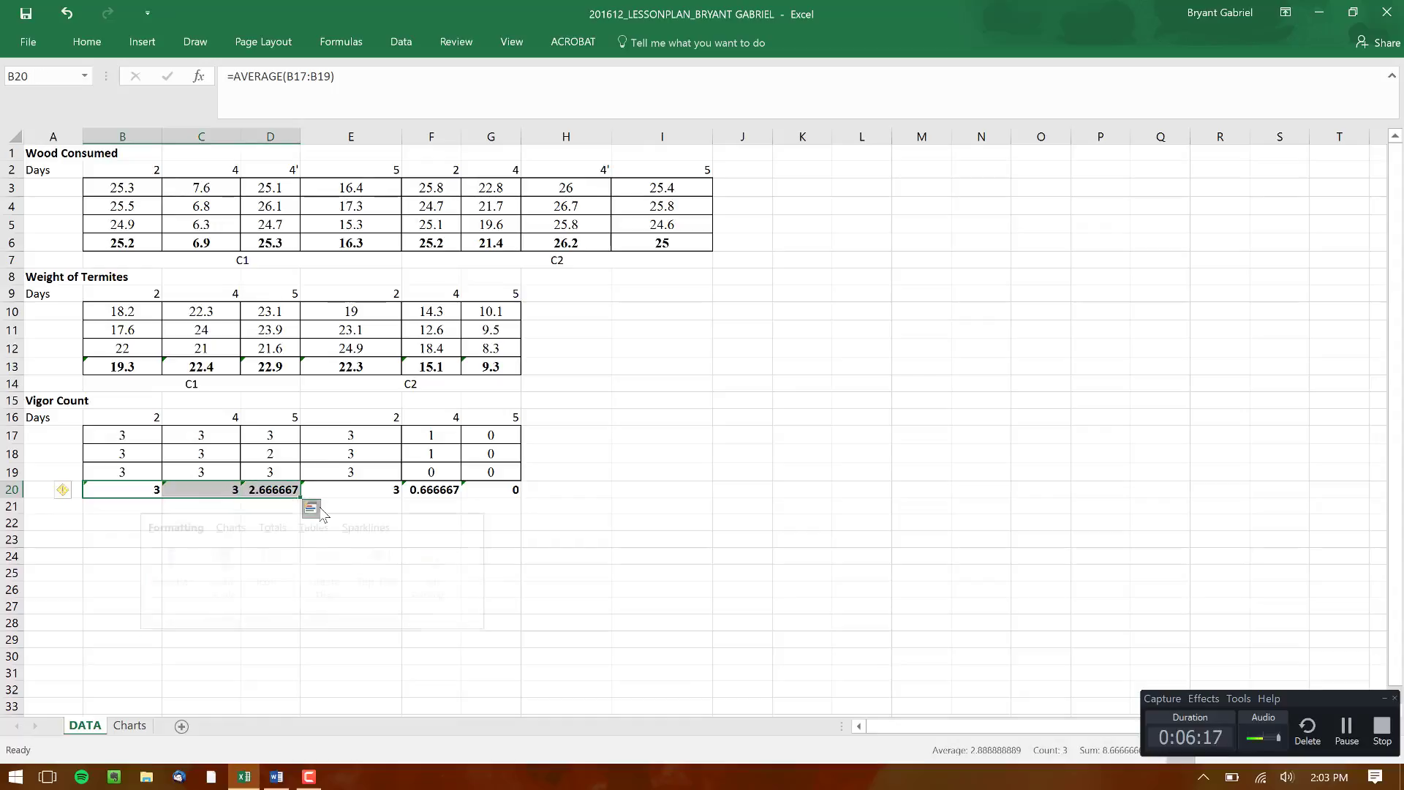
pyautogui.click(312, 510)
pyautogui.click(230, 539)
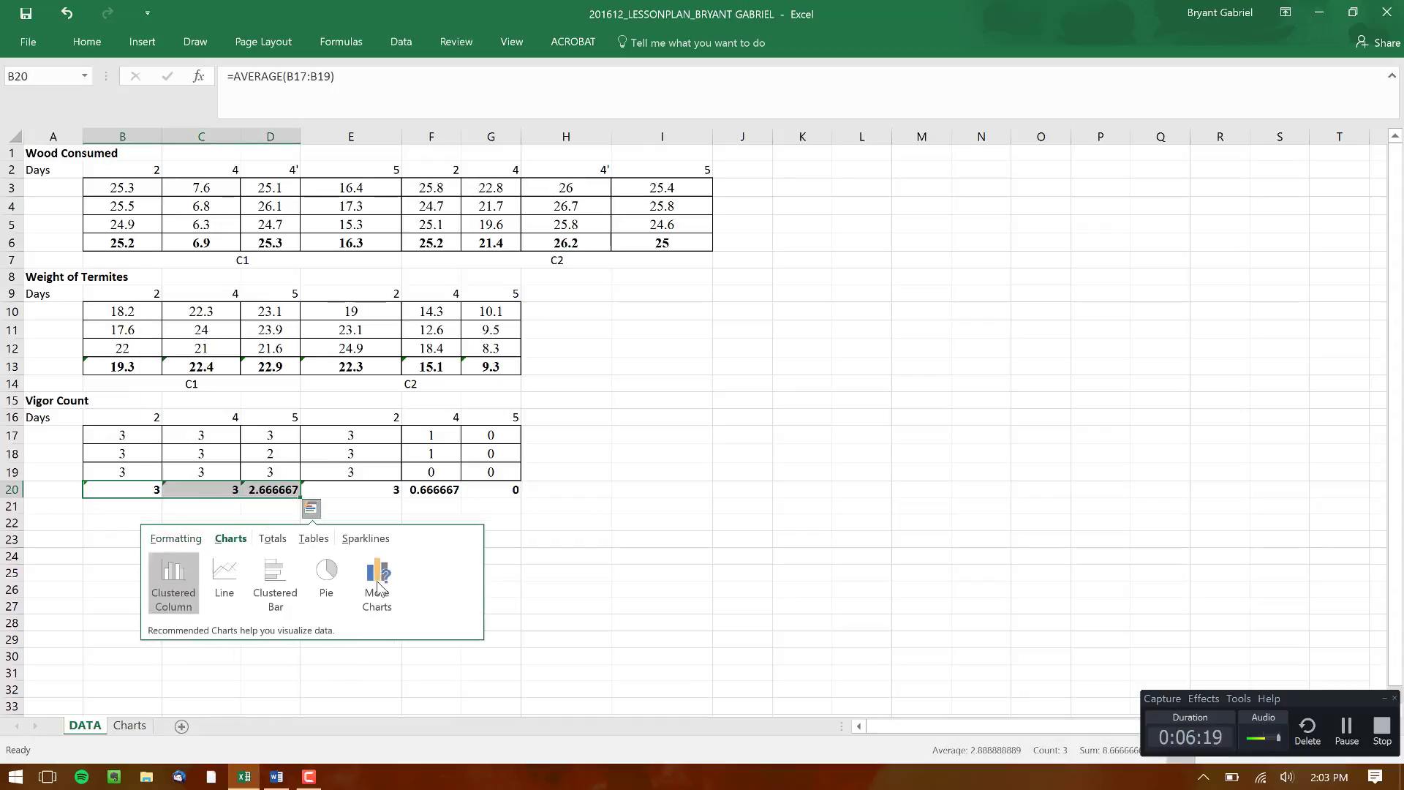
pyautogui.click(377, 577)
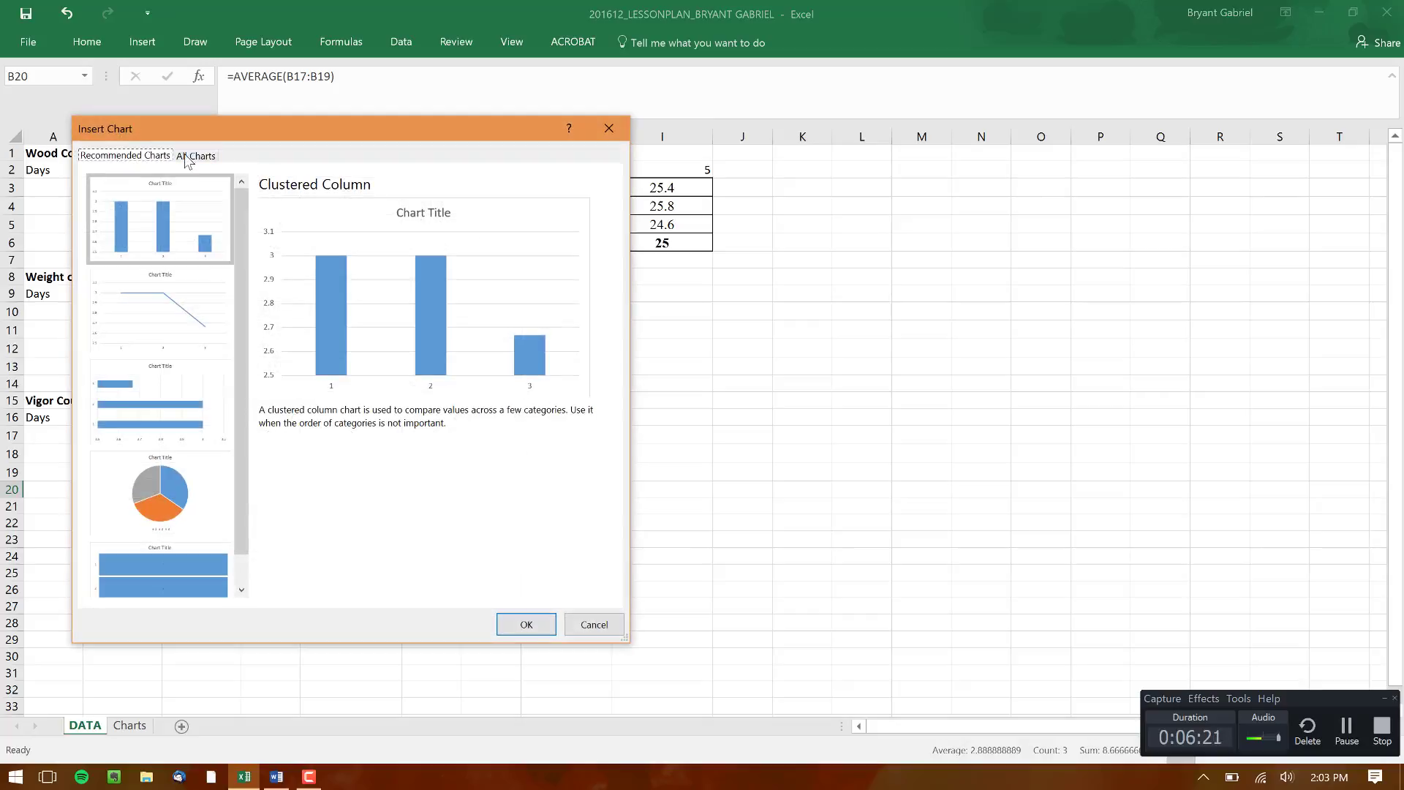
pyautogui.click(192, 158)
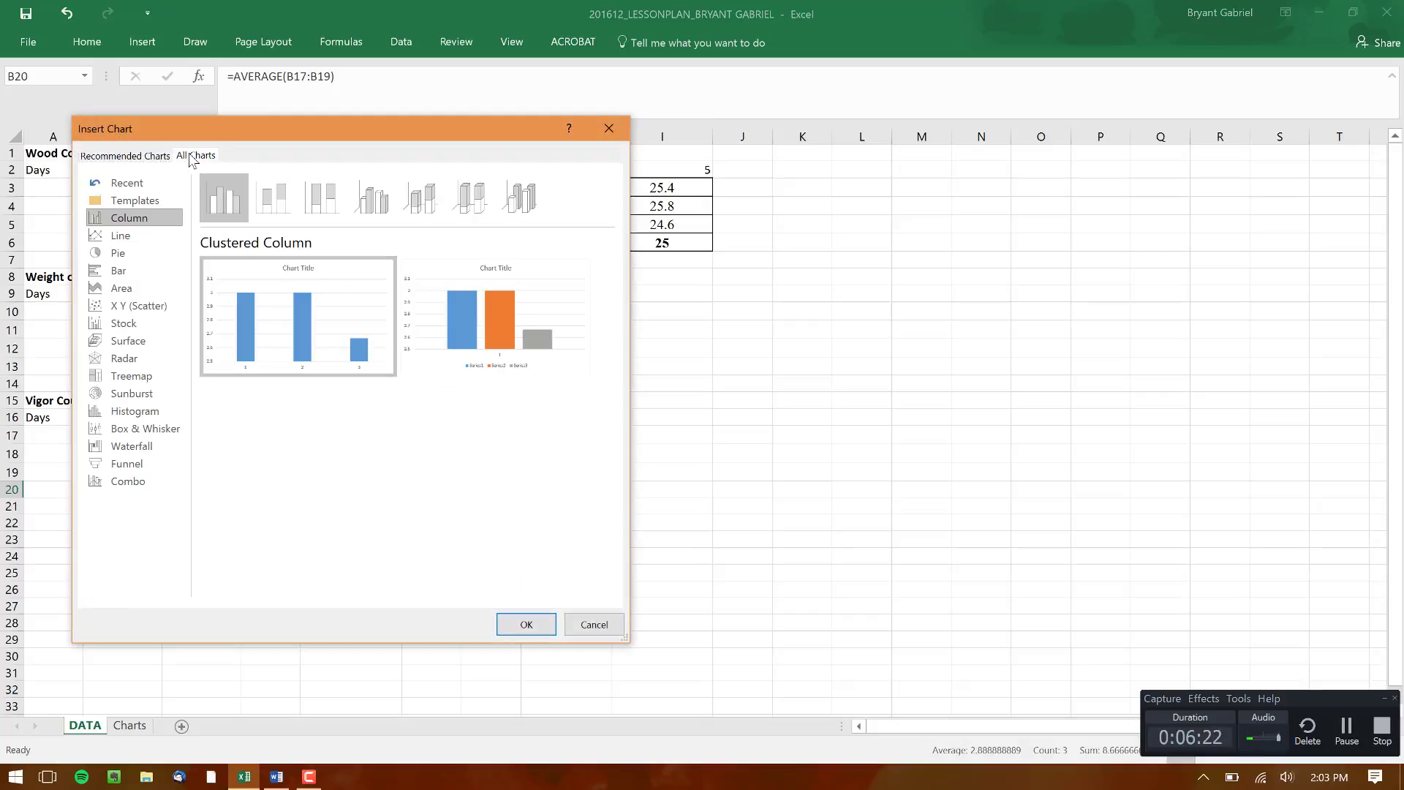
pyautogui.click(138, 307)
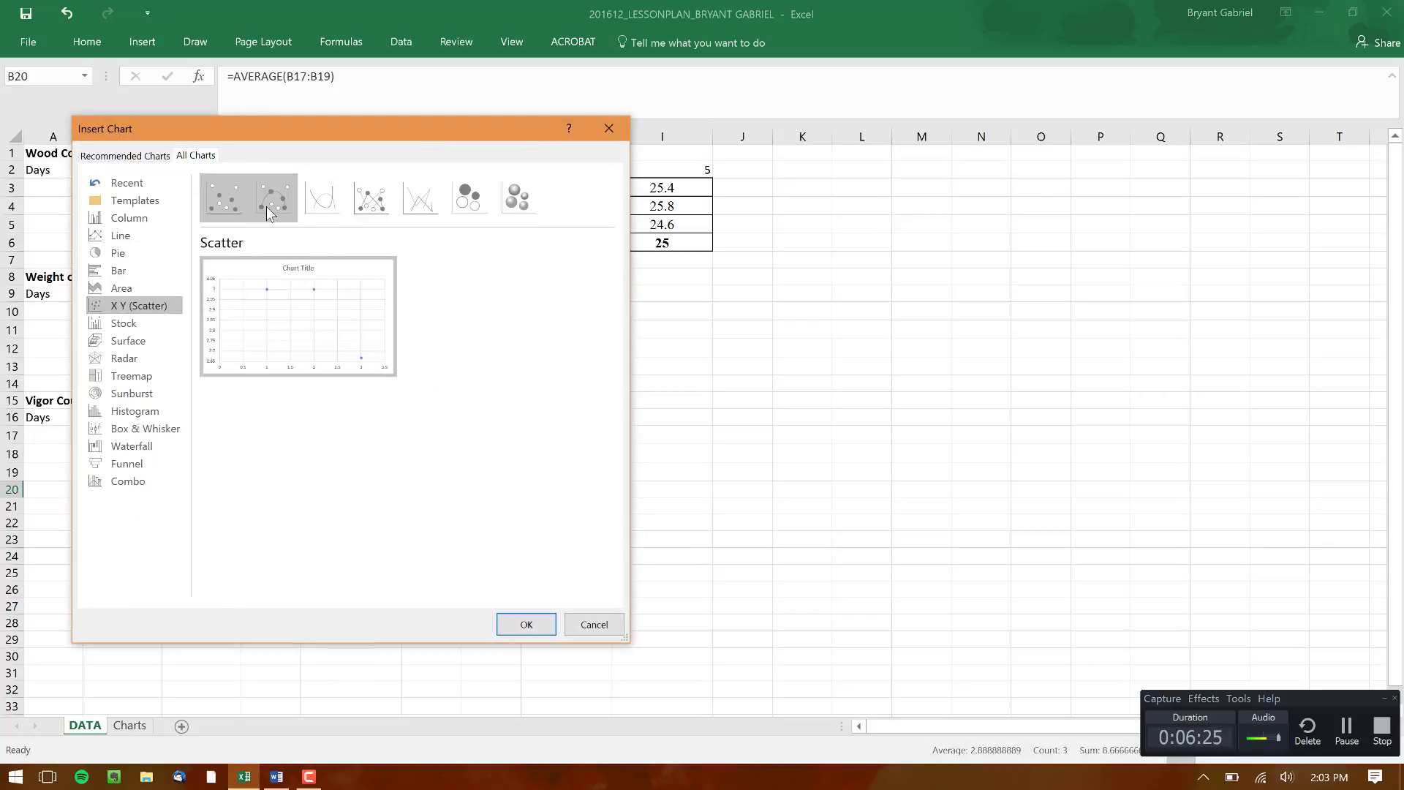
pyautogui.click(267, 206)
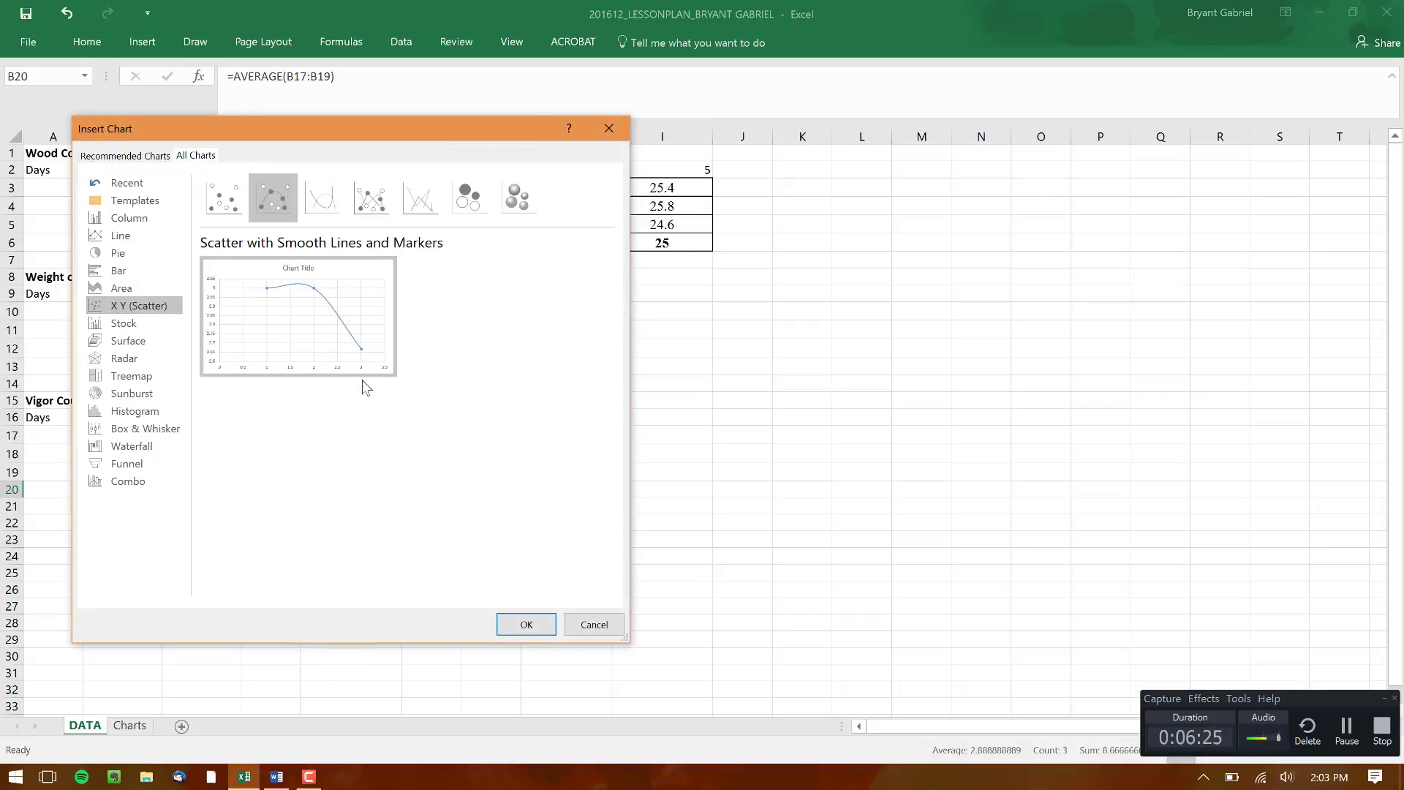
pyautogui.click(534, 624)
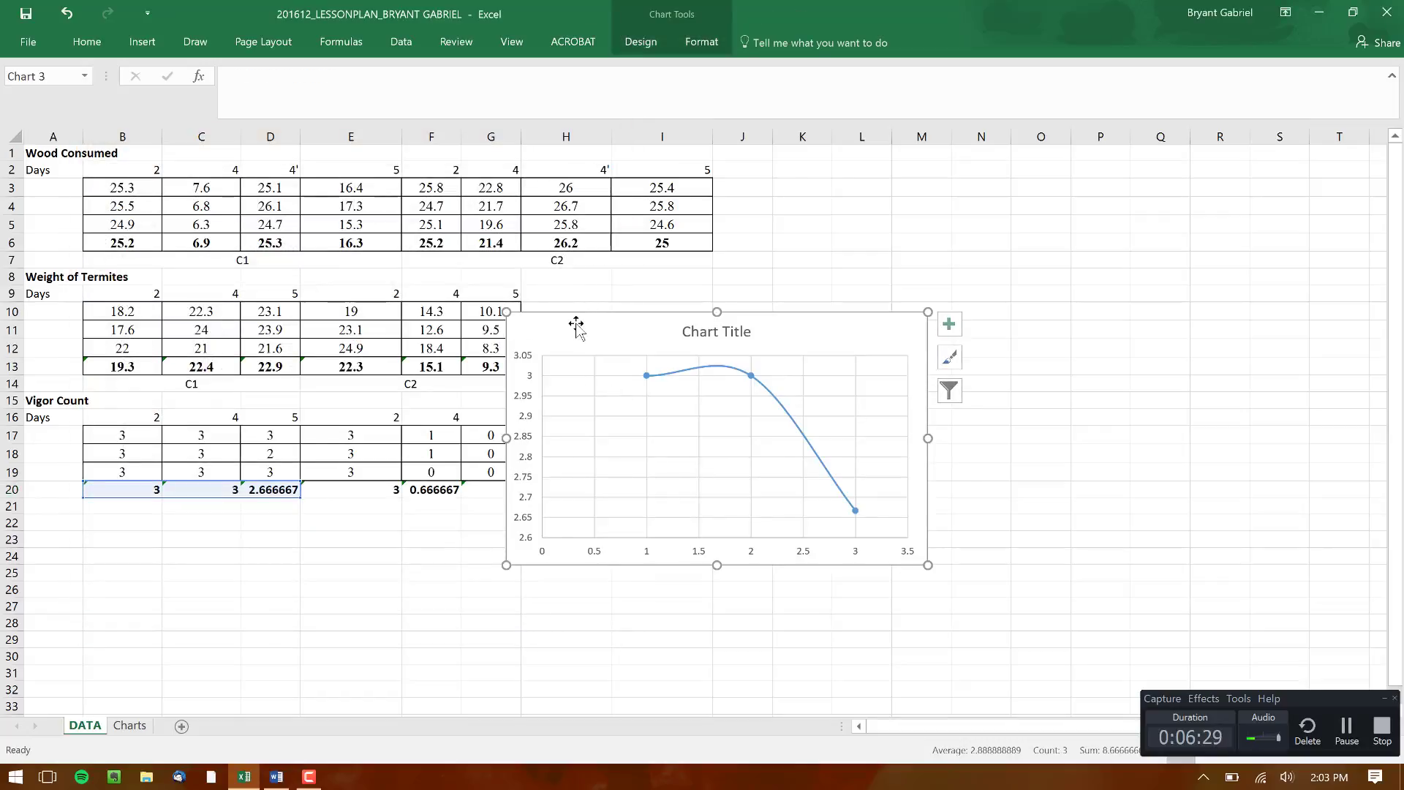
pyautogui.moveTo(577, 324); pyautogui.dragTo(761, 330)
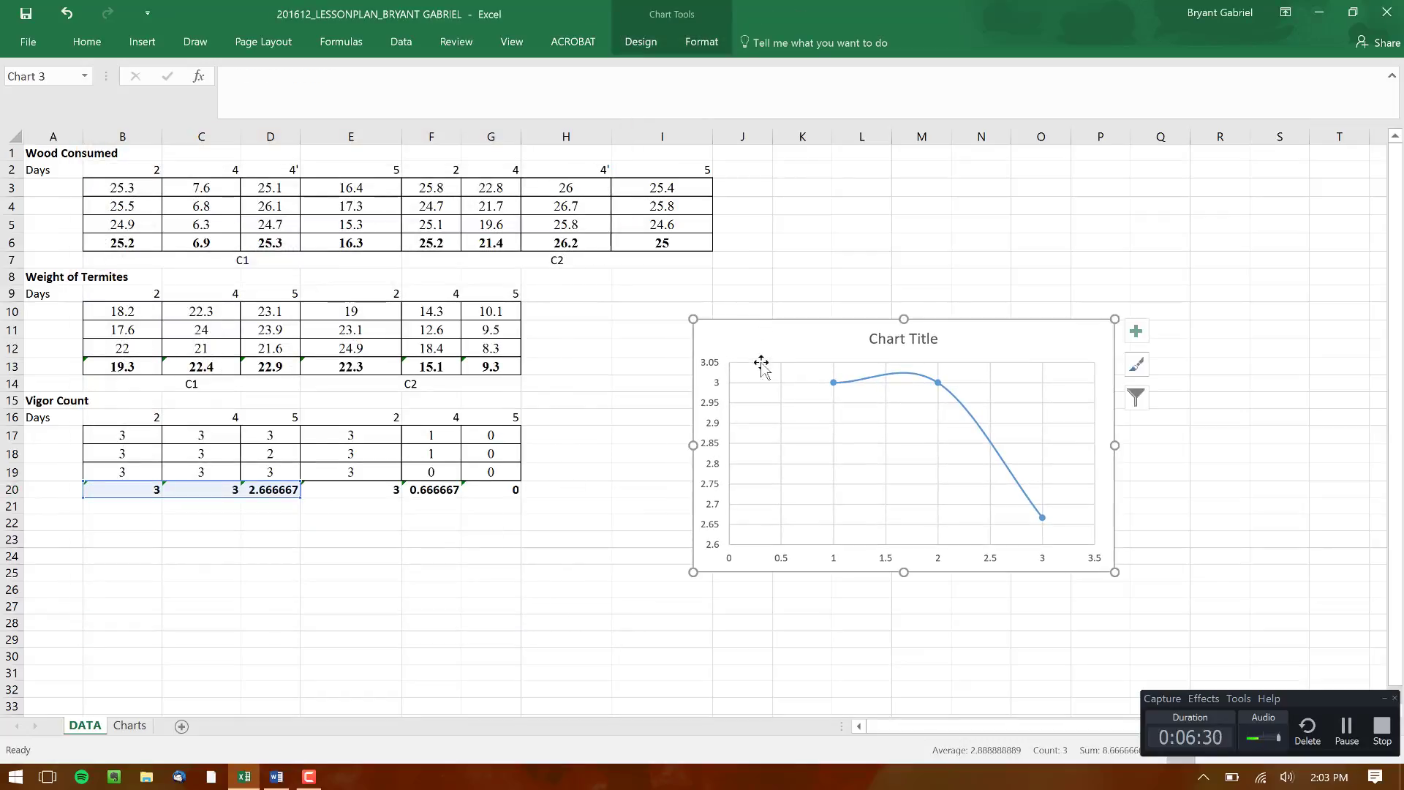
# Name the scatter chart's existing series "Water Treated" and take its X values from the days in B16:D16
pyautogui.rightClick(793, 325)
pyautogui.click(852, 513)
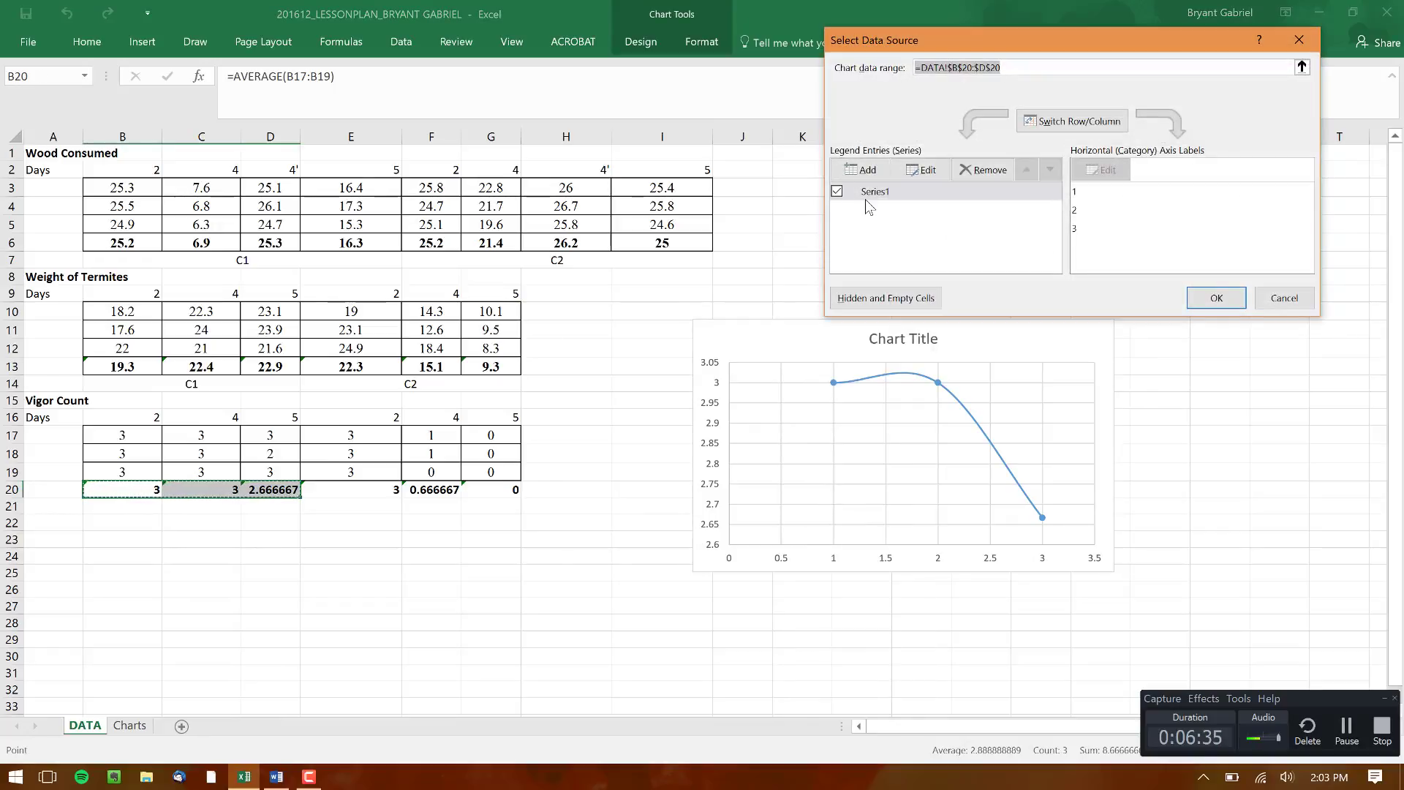
pyautogui.click(870, 192)
pyautogui.click(941, 169)
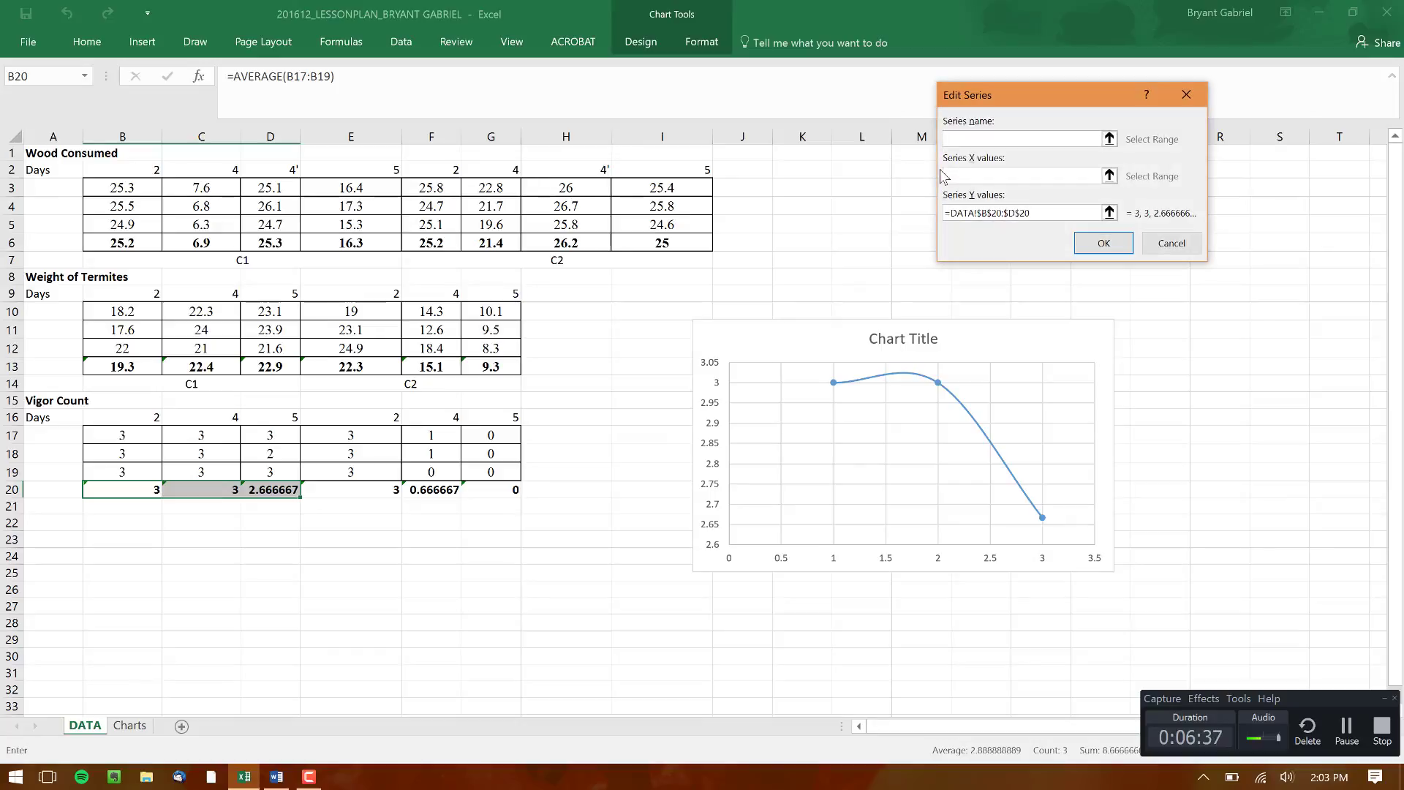
pyautogui.write('Water Treated')
pyautogui.press('Tab')
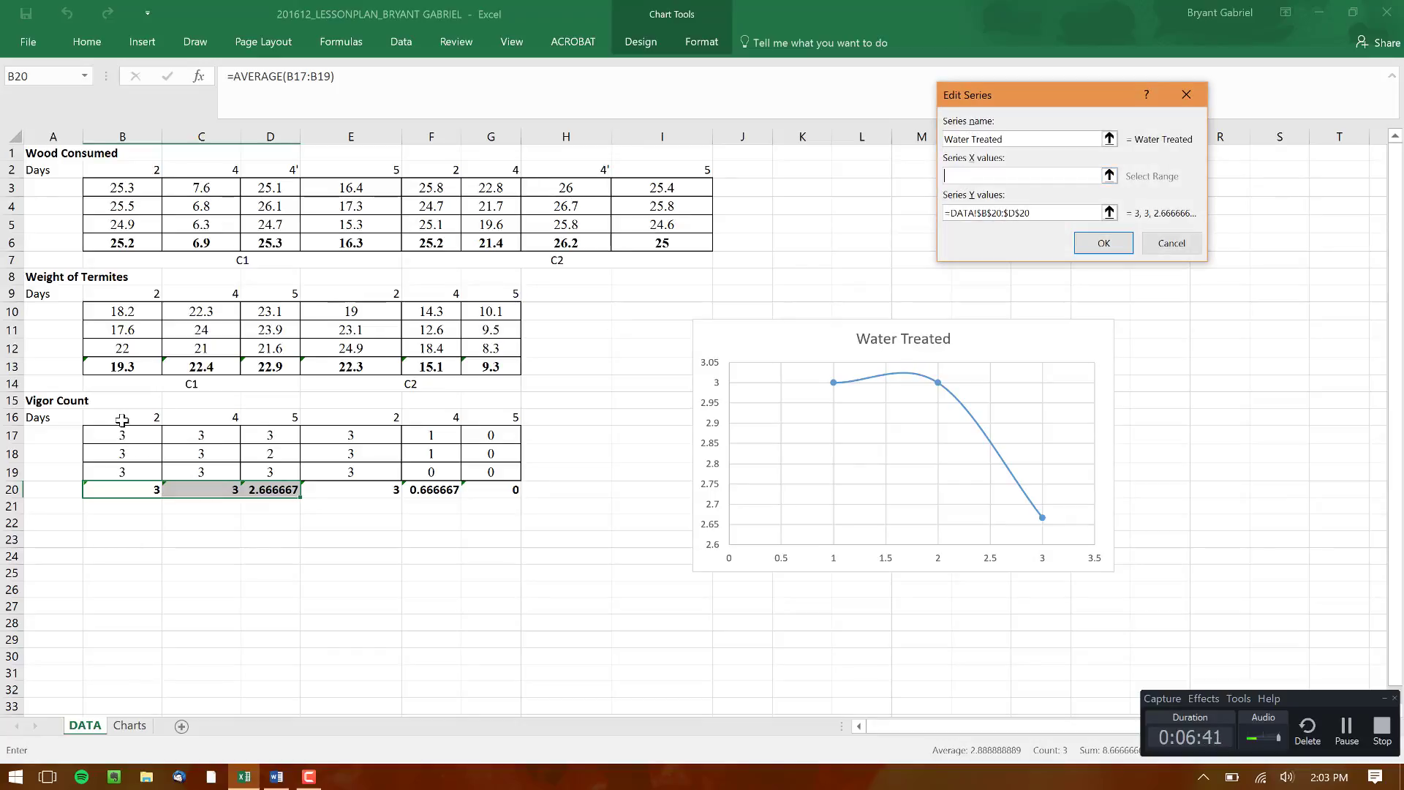
pyautogui.moveTo(125, 417); pyautogui.dragTo(293, 415)
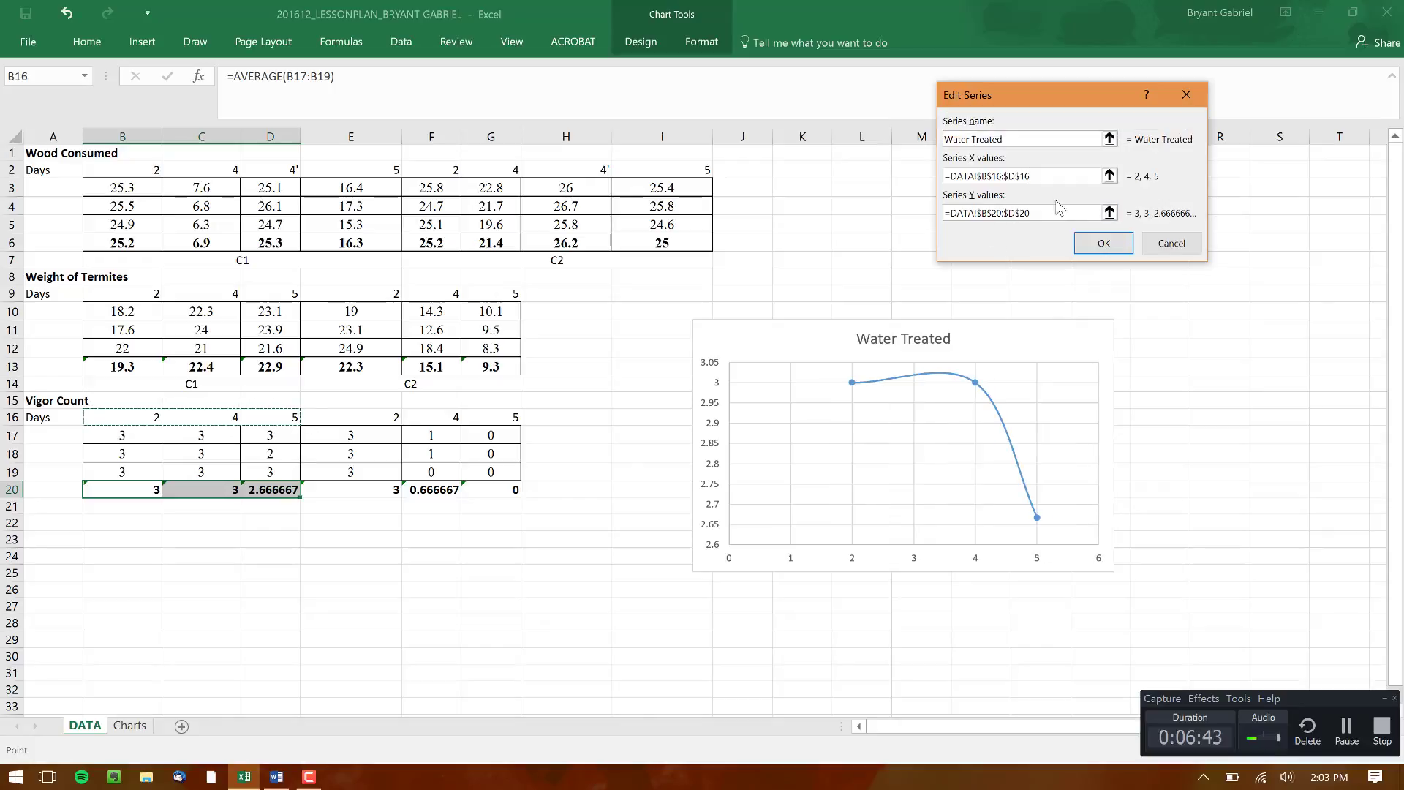
pyautogui.click(1086, 242)
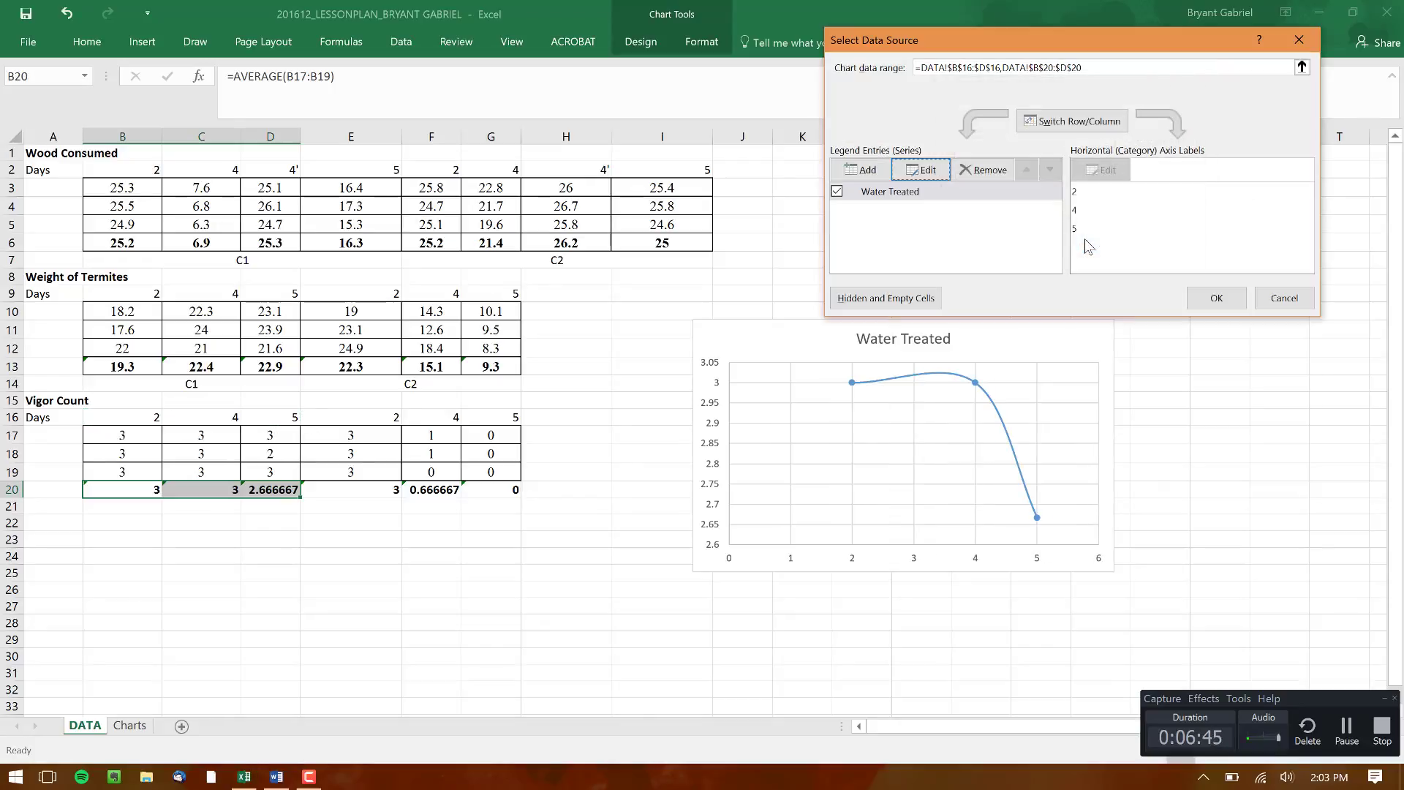
# Add an "Antibiotic Treated" series to the scatter chart with X values E16:G16 and Y values E20:G20
pyautogui.click(849, 174)
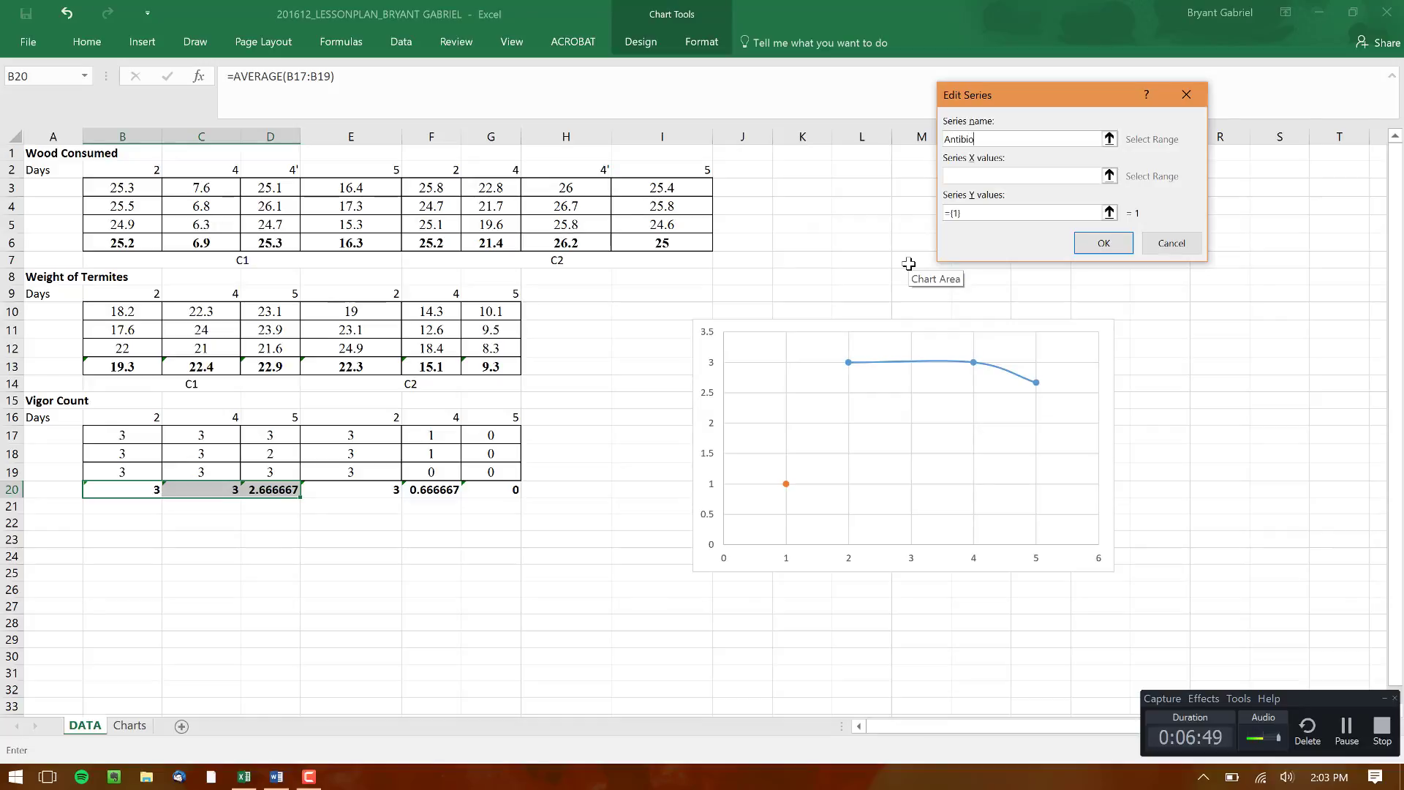
pyautogui.click(980, 177)
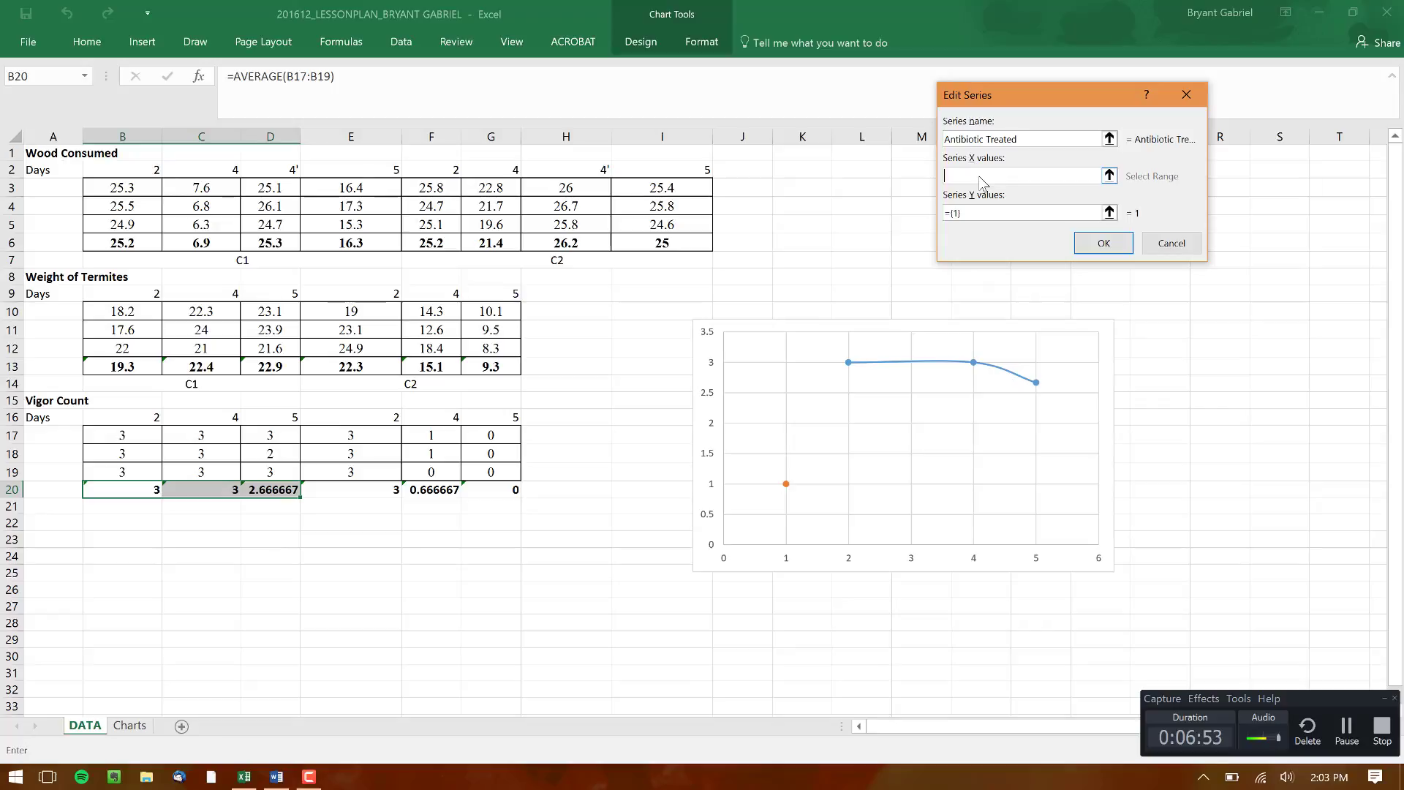
pyautogui.moveTo(333, 417); pyautogui.dragTo(518, 415)
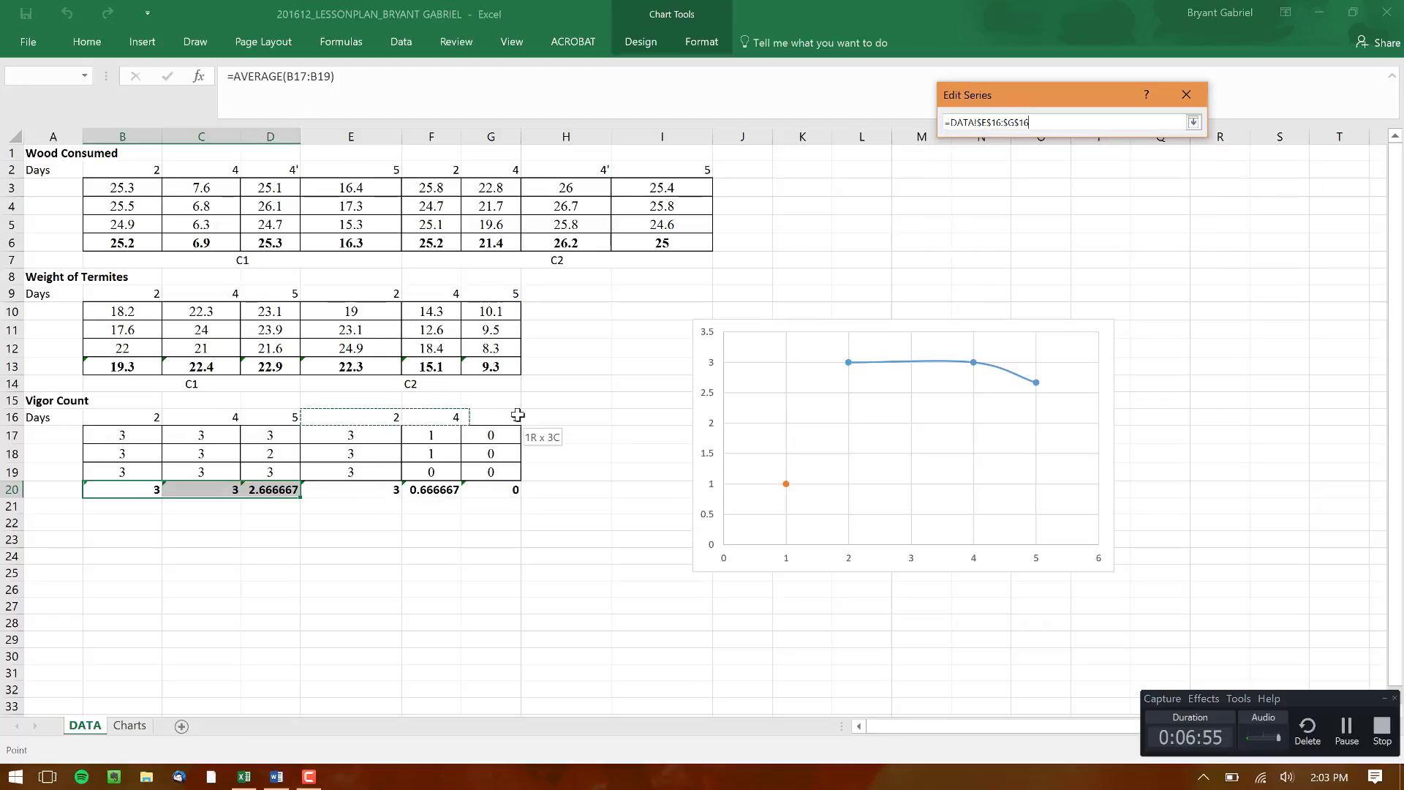
pyautogui.click(1017, 210)
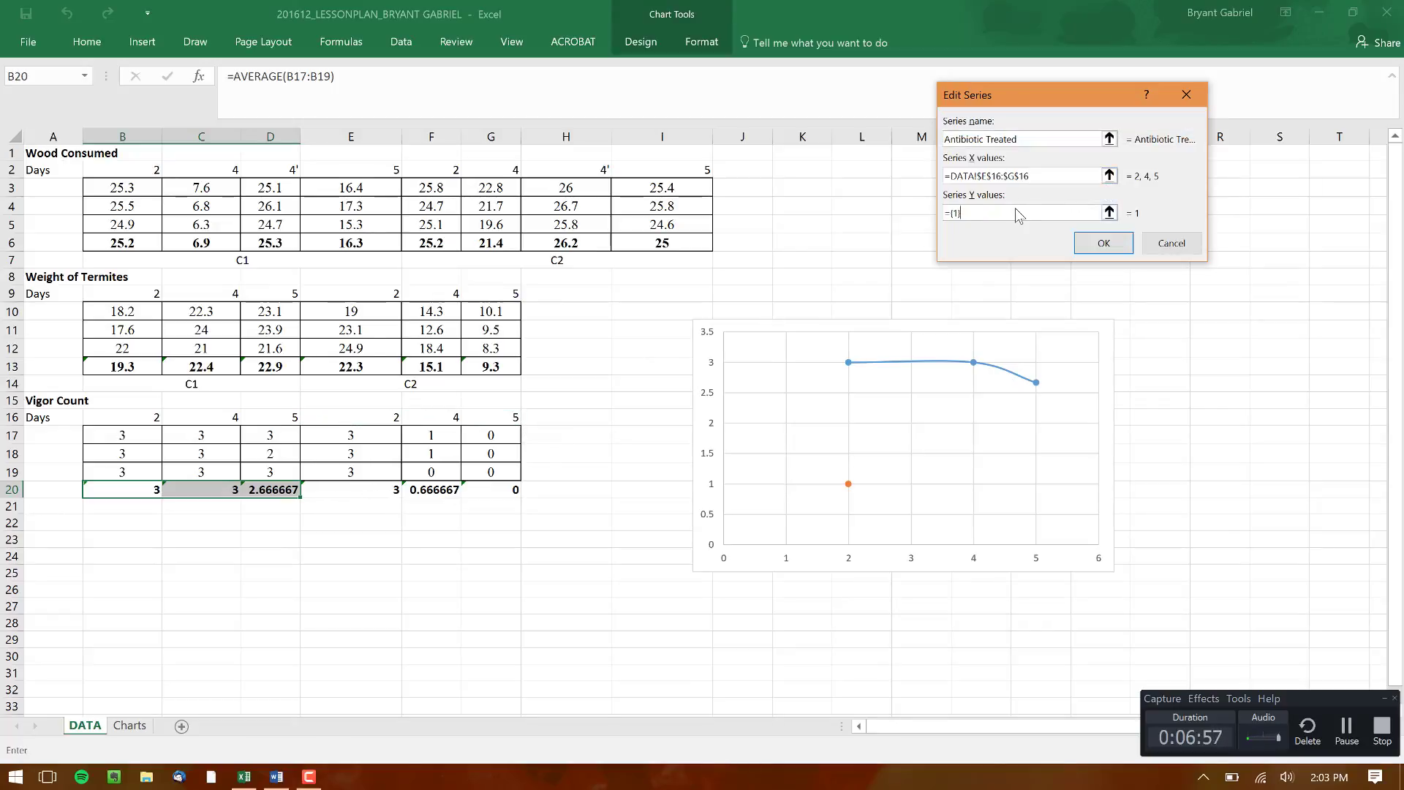
pyautogui.press('BackSpace')
pyautogui.press('BackSpace')
pyautogui.press('BackSpace')
pyautogui.press('BackSpace')
pyautogui.moveTo(369, 491); pyautogui.dragTo(512, 492)
pyautogui.click(1101, 243)
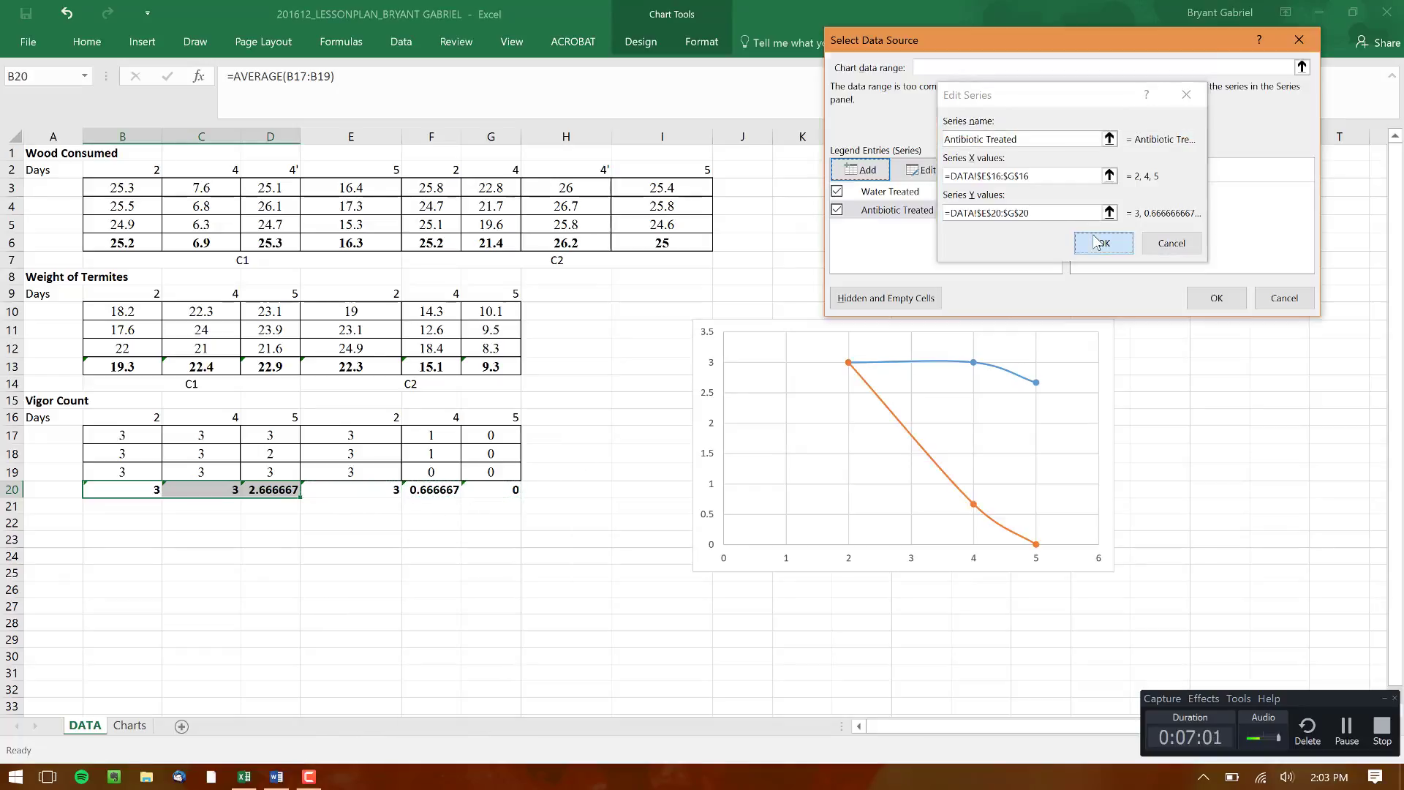
pyautogui.click(1216, 298)
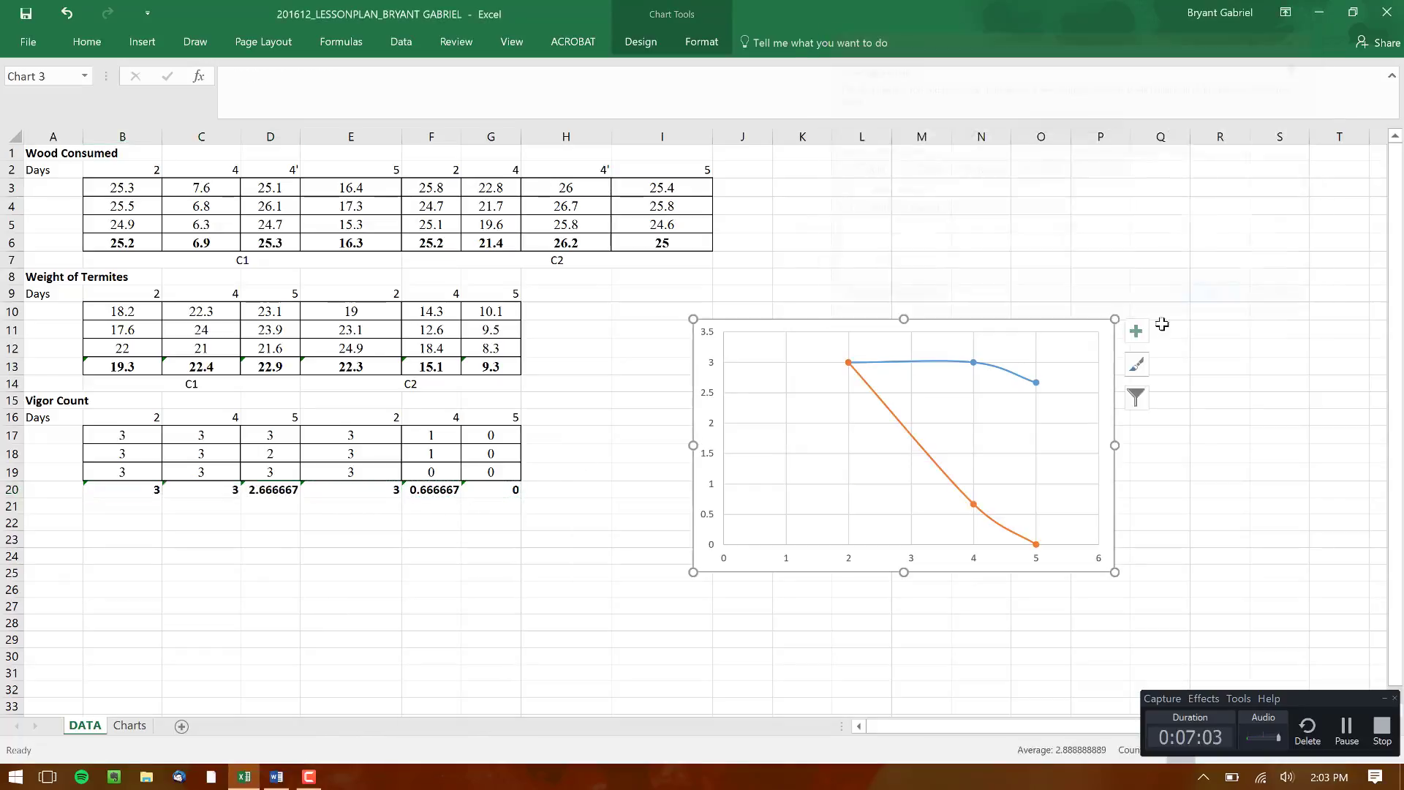
# Show axis titles, a chart title and a legend on the scatter chart, without data labels
pyautogui.click(1137, 333)
pyautogui.click(1167, 372)
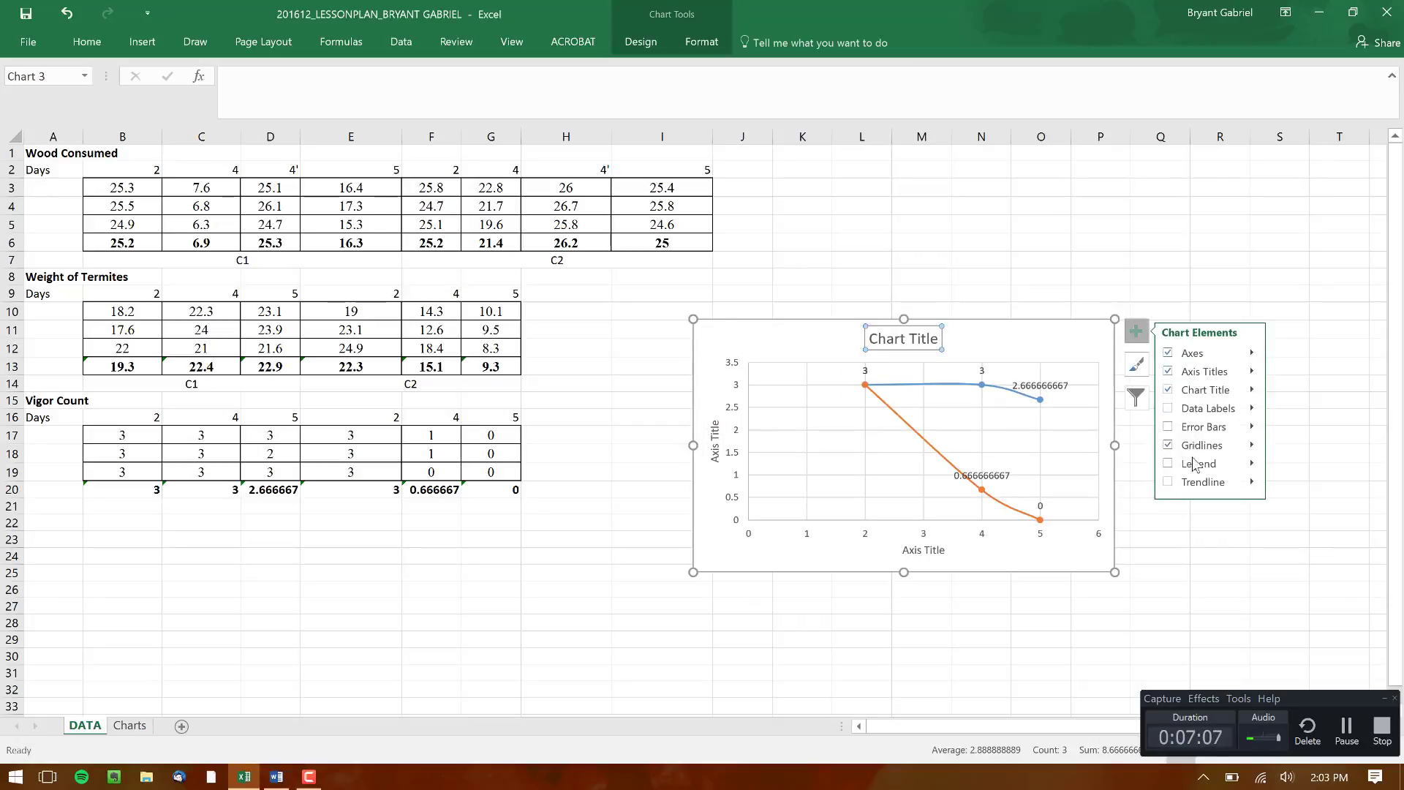
pyautogui.click(1192, 464)
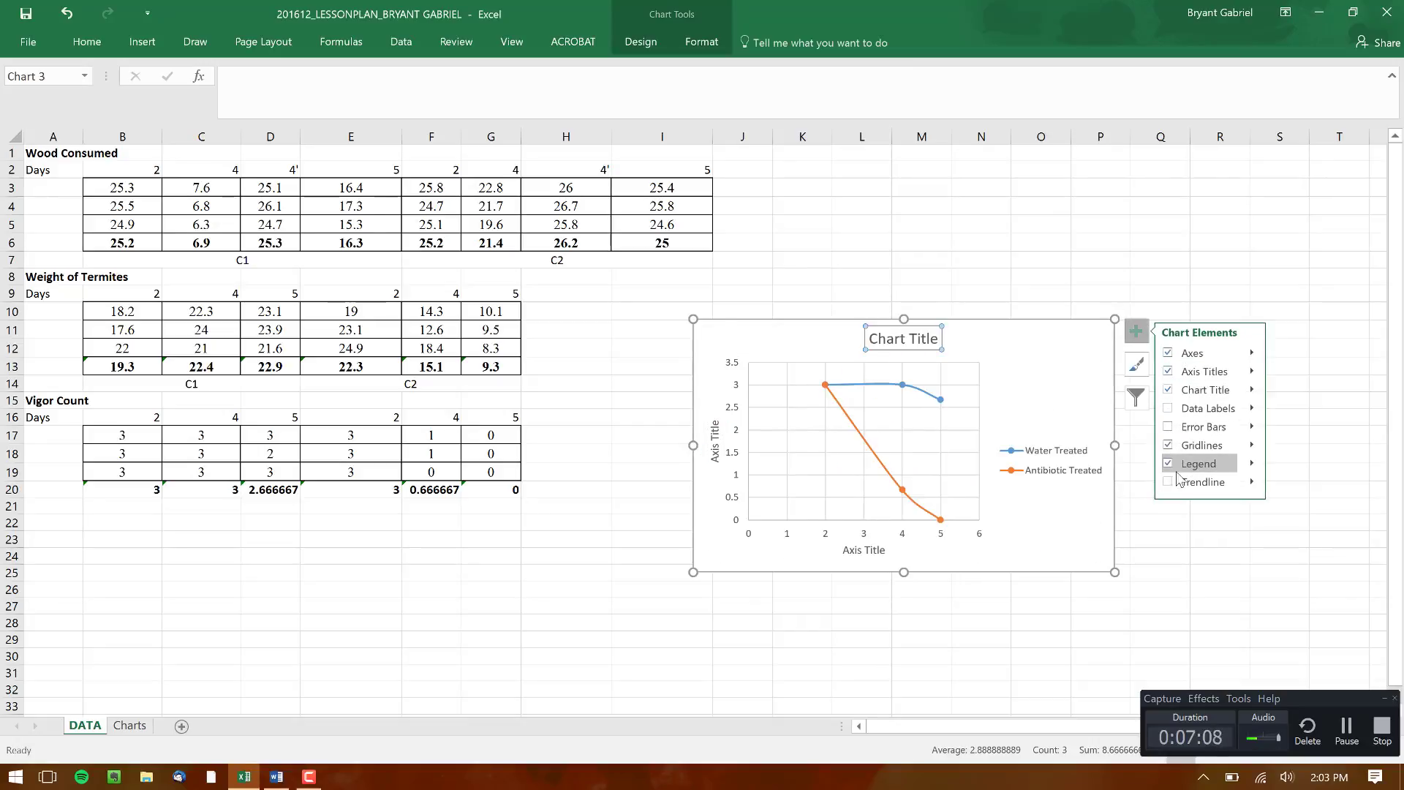
# Title the scatter chart "Vigor Count" in place of its placeholder title
pyautogui.click(899, 347)
pyautogui.moveTo(939, 338); pyautogui.dragTo(871, 338)
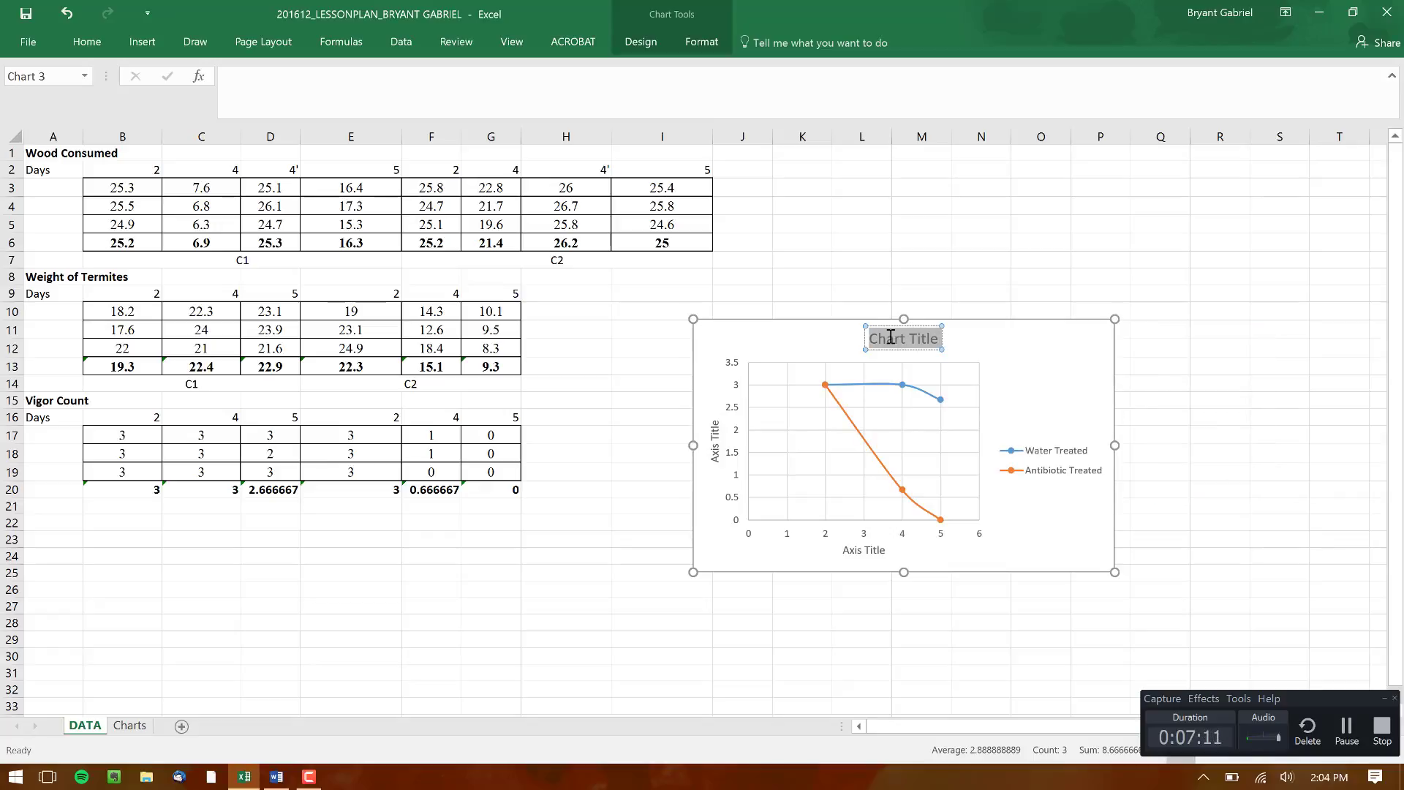
pyautogui.write('Vigor Cou')
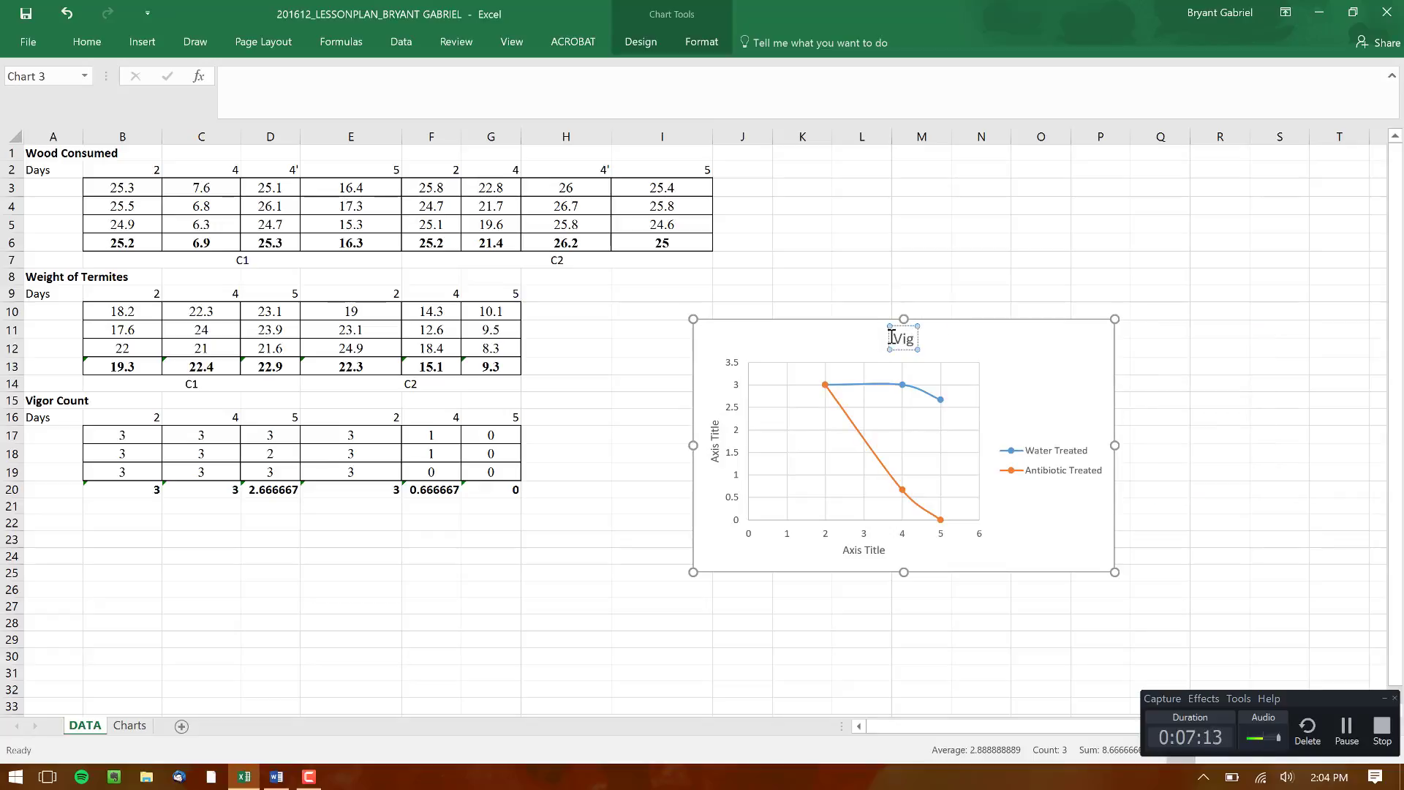
pyautogui.write('nt')
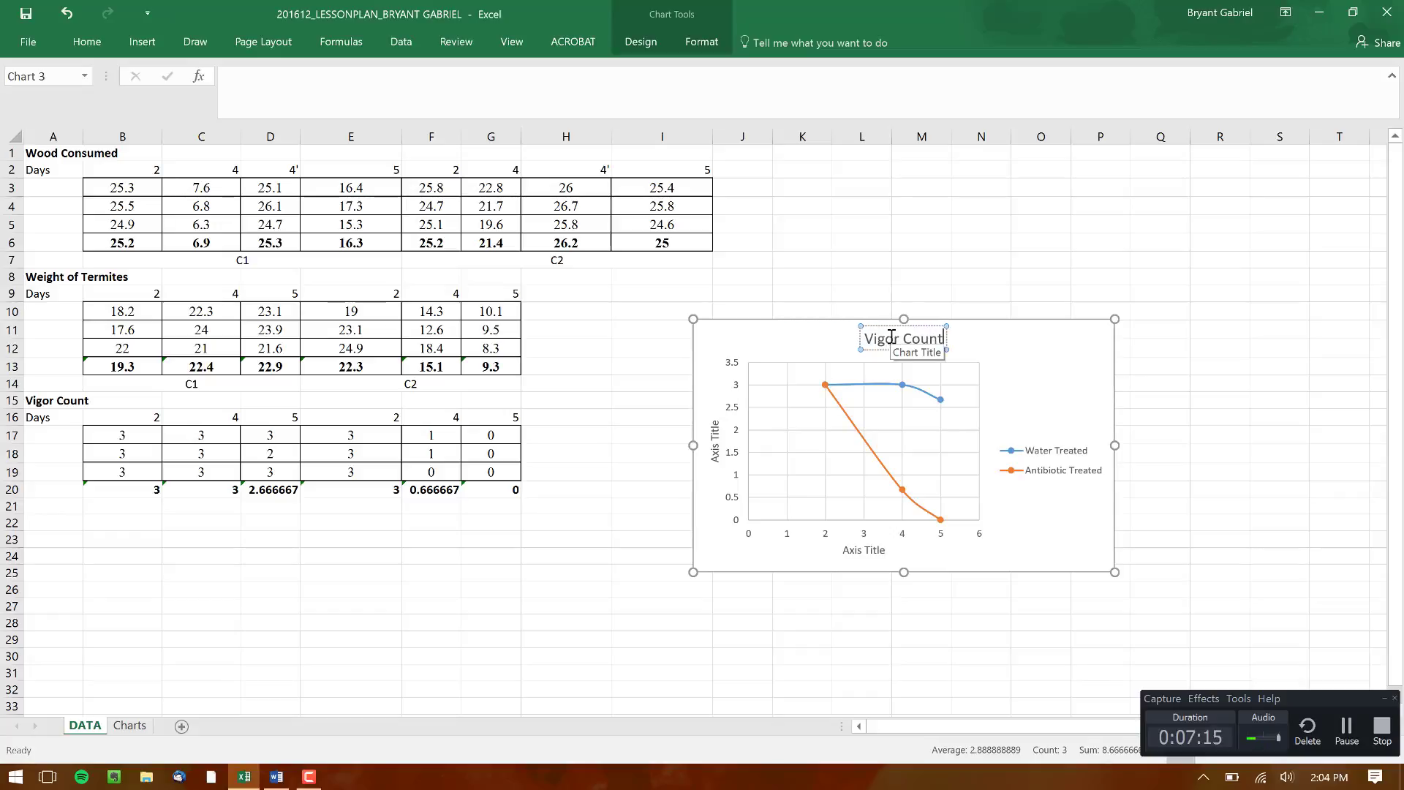
# Title the scatter chart's vertical axis "Vigor Count" and its horizontal axis "Day Number"
pyautogui.click(715, 432)
pyautogui.moveTo(715, 424); pyautogui.dragTo(718, 451)
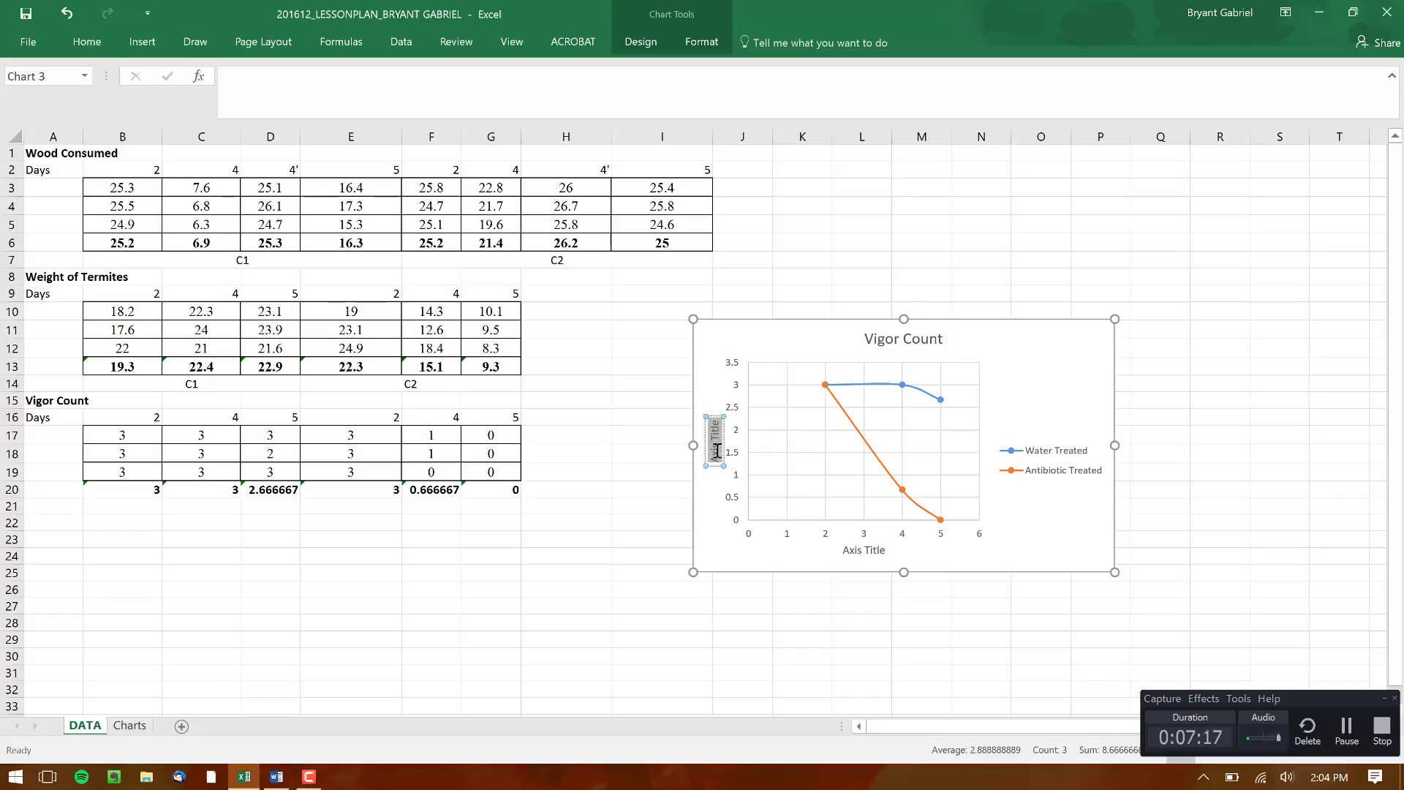
pyautogui.write('Vigor Count')
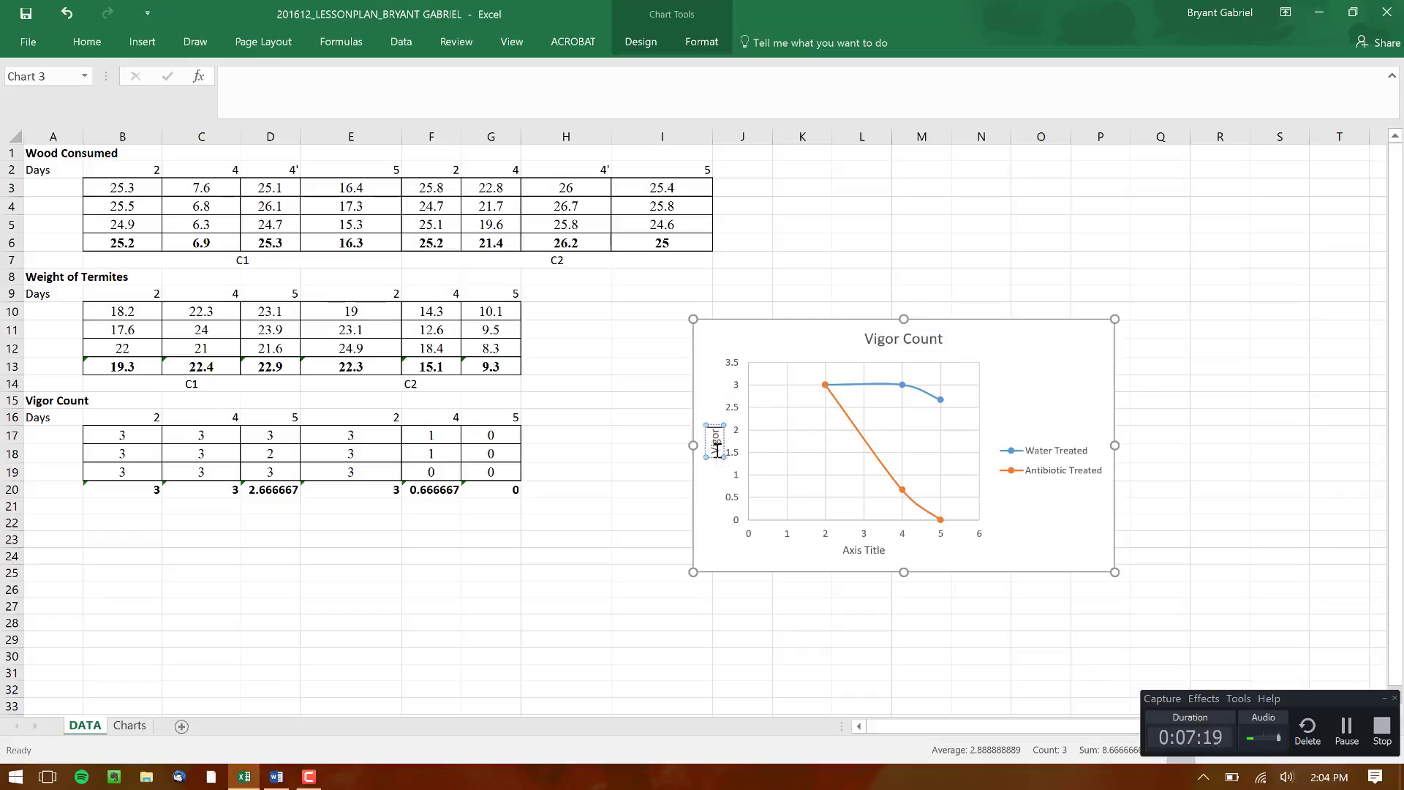
pyautogui.click(873, 554)
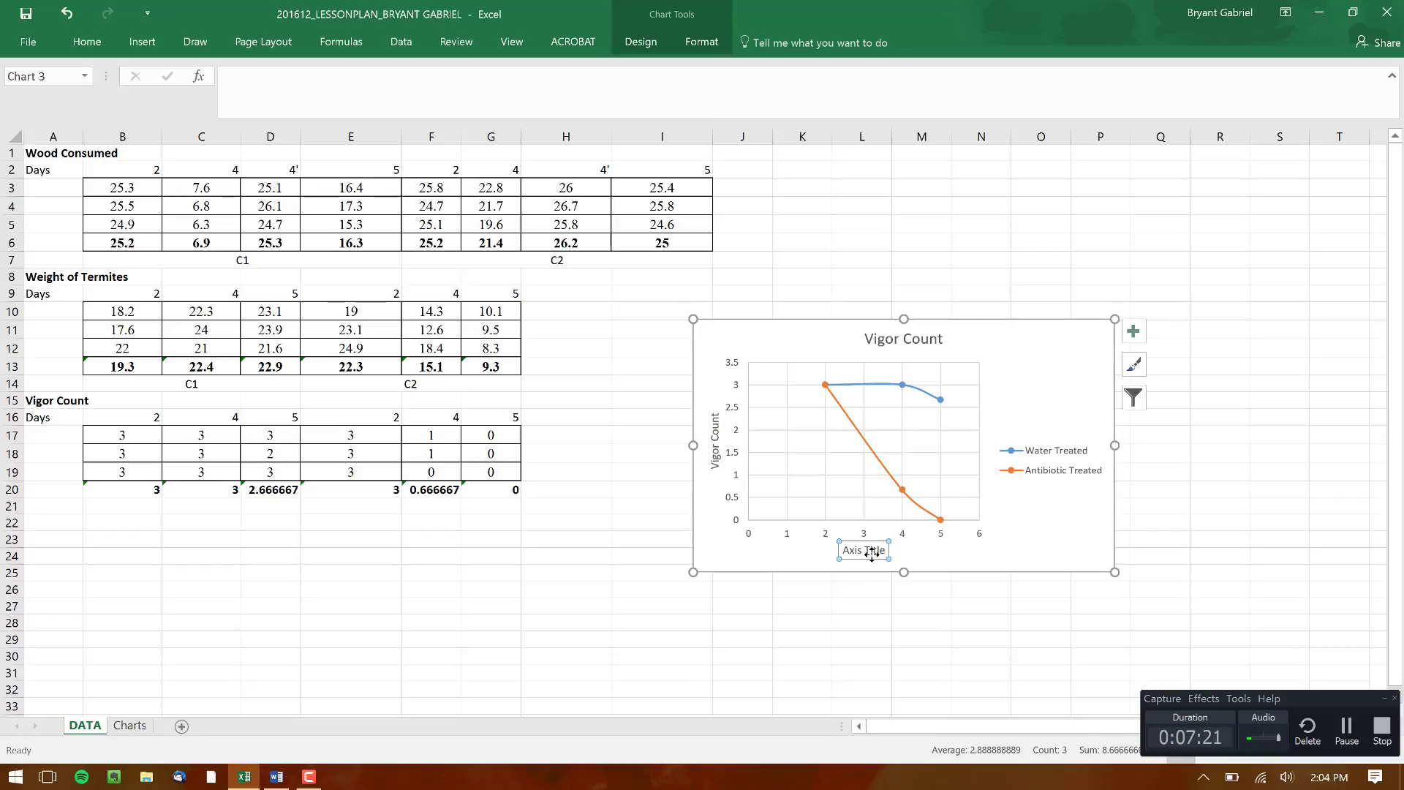
pyautogui.moveTo(887, 551); pyautogui.dragTo(842, 551)
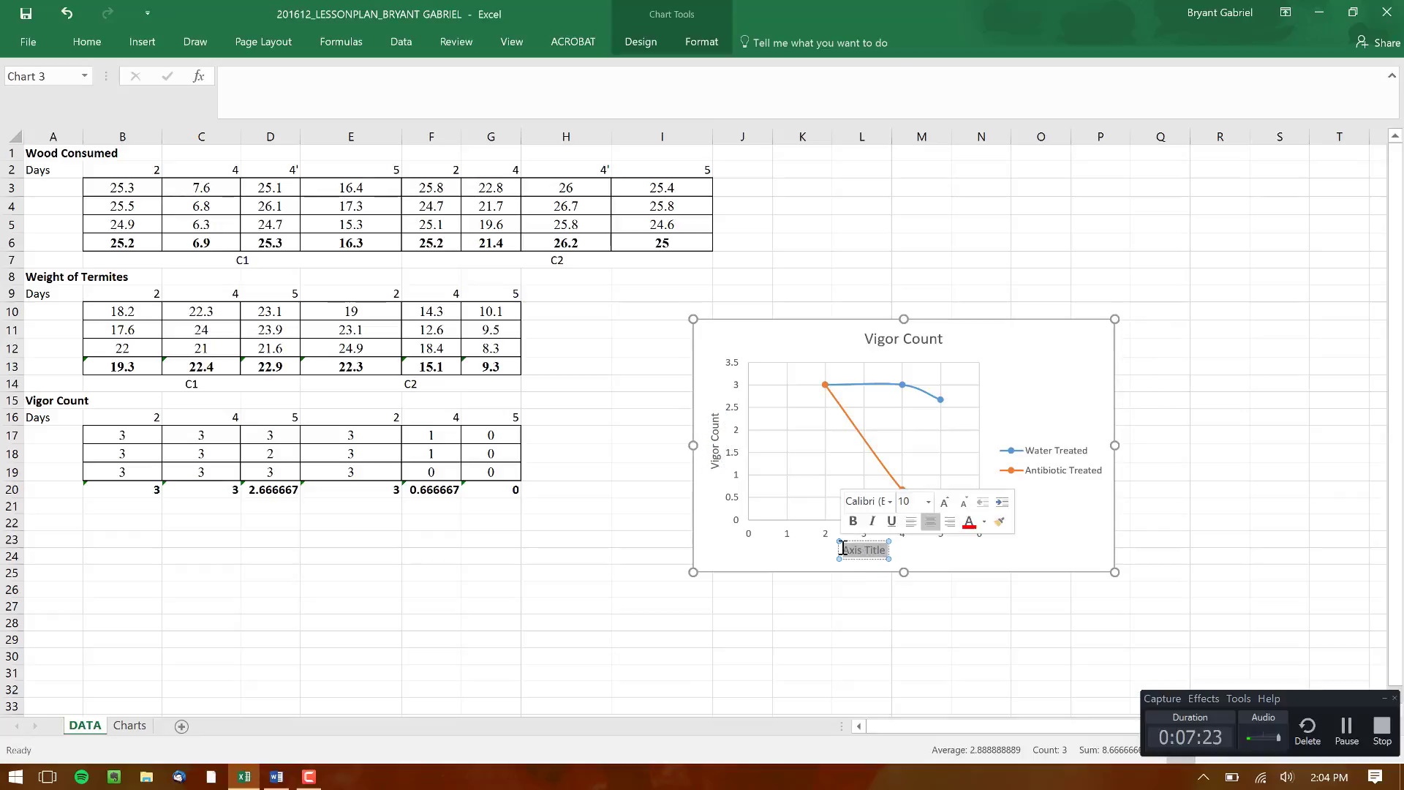
pyautogui.write('Day Nu')
pyautogui.write('mber')
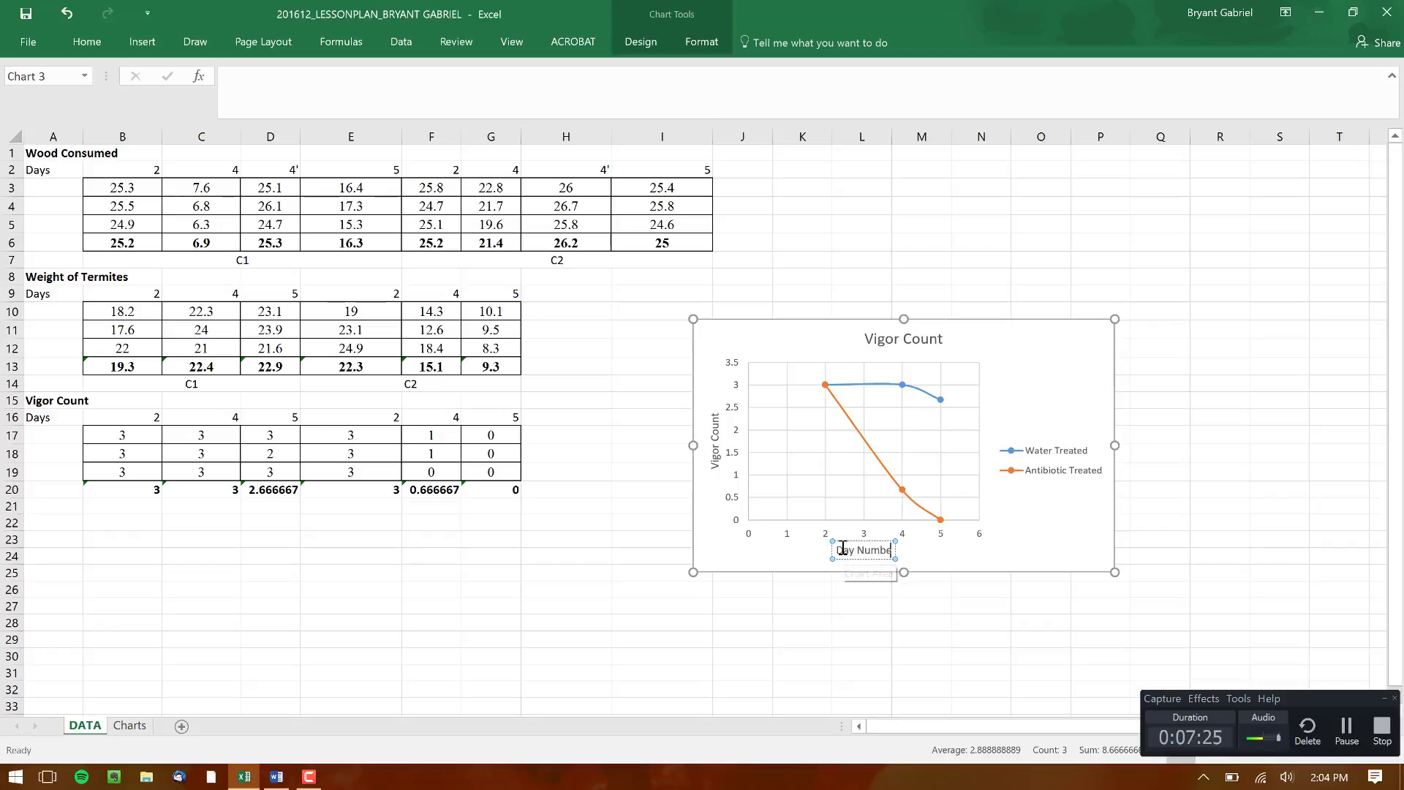
# Cut the Vigor Count scatter chart from the DATA sheet
pyautogui.click(1030, 538)
pyautogui.hotkey('ctrl', 'x')
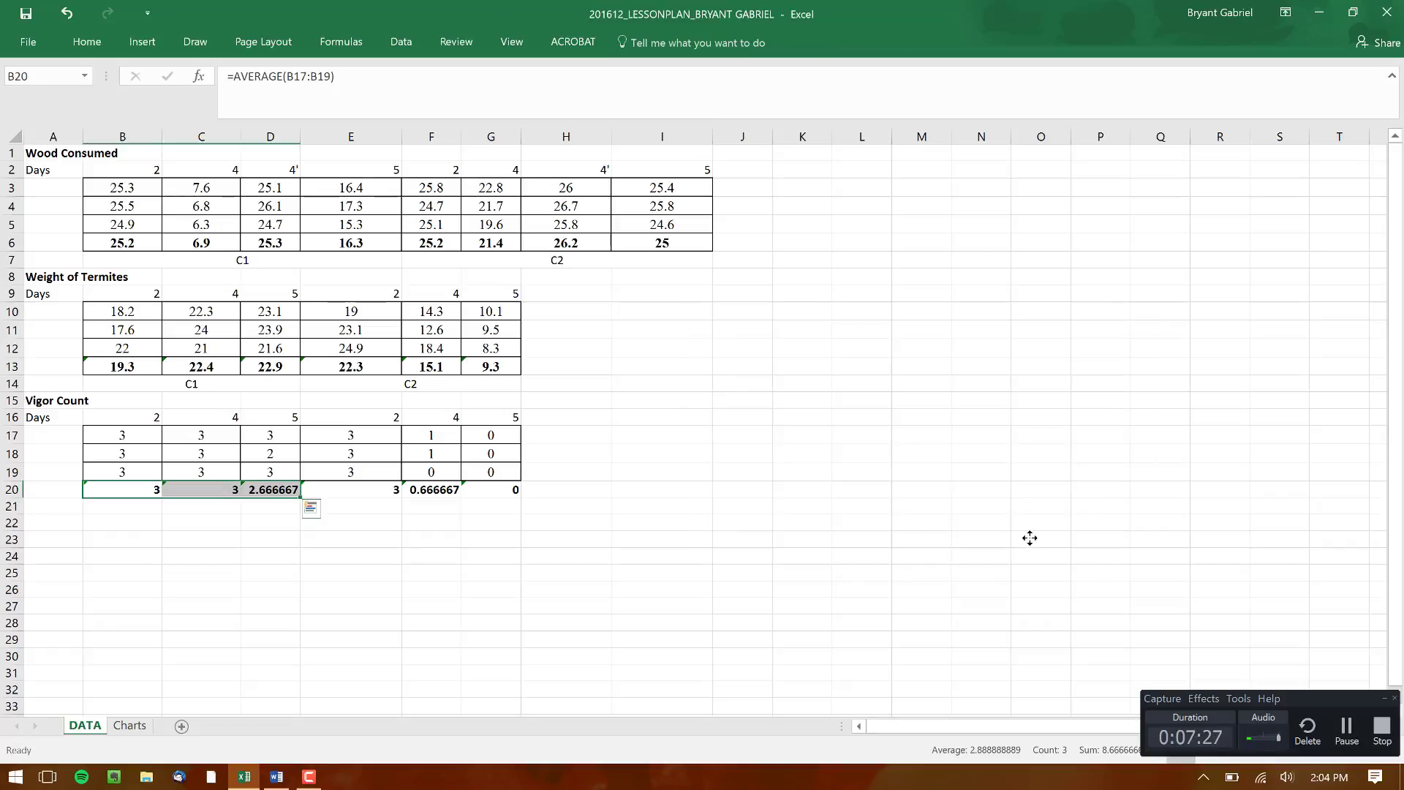
# On the Charts sheet, compare the water-treated and antibiotic-treated bars in the Wood Consumed and Termite Weight charts
pyautogui.click(137, 733)
pyautogui.click(1159, 343)
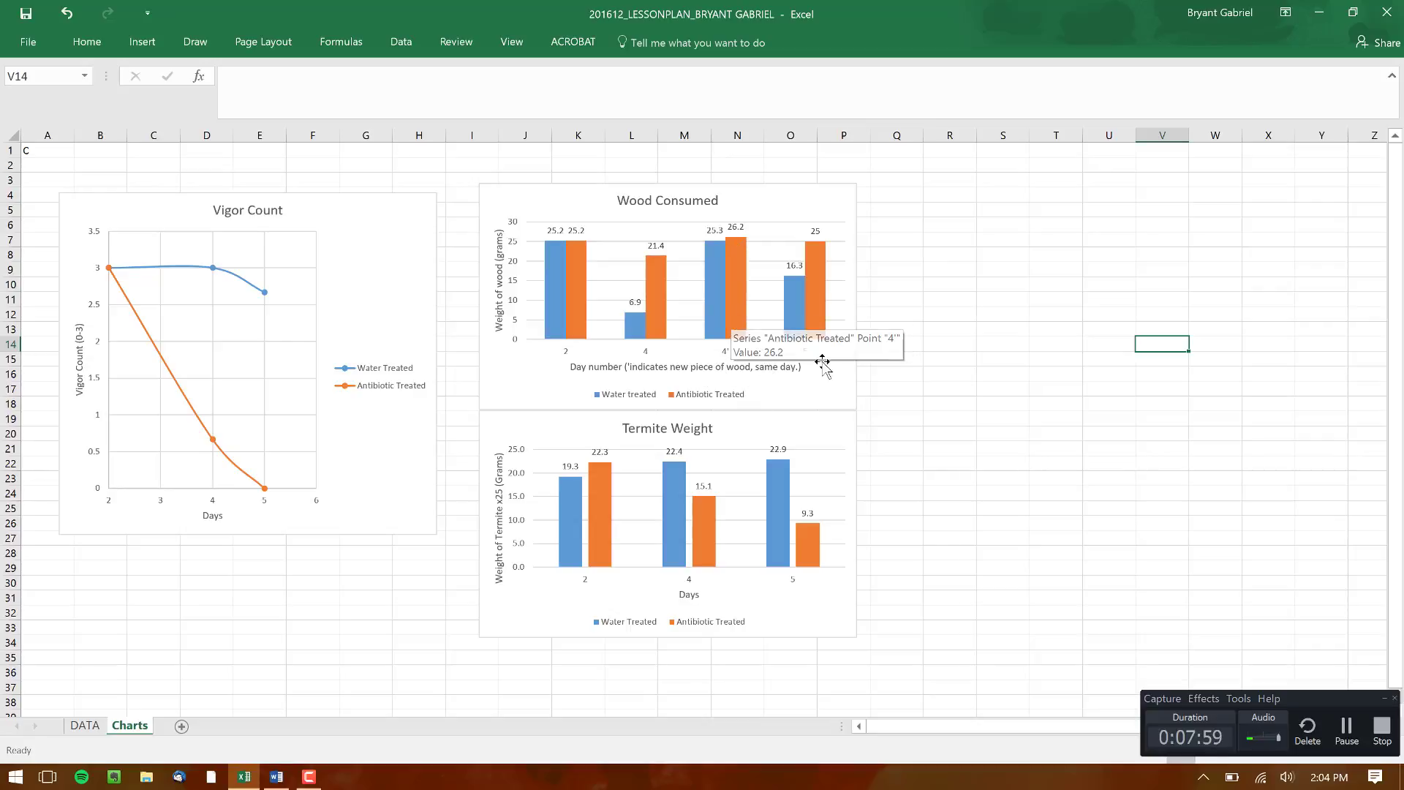
pyautogui.moveTo(794, 291)
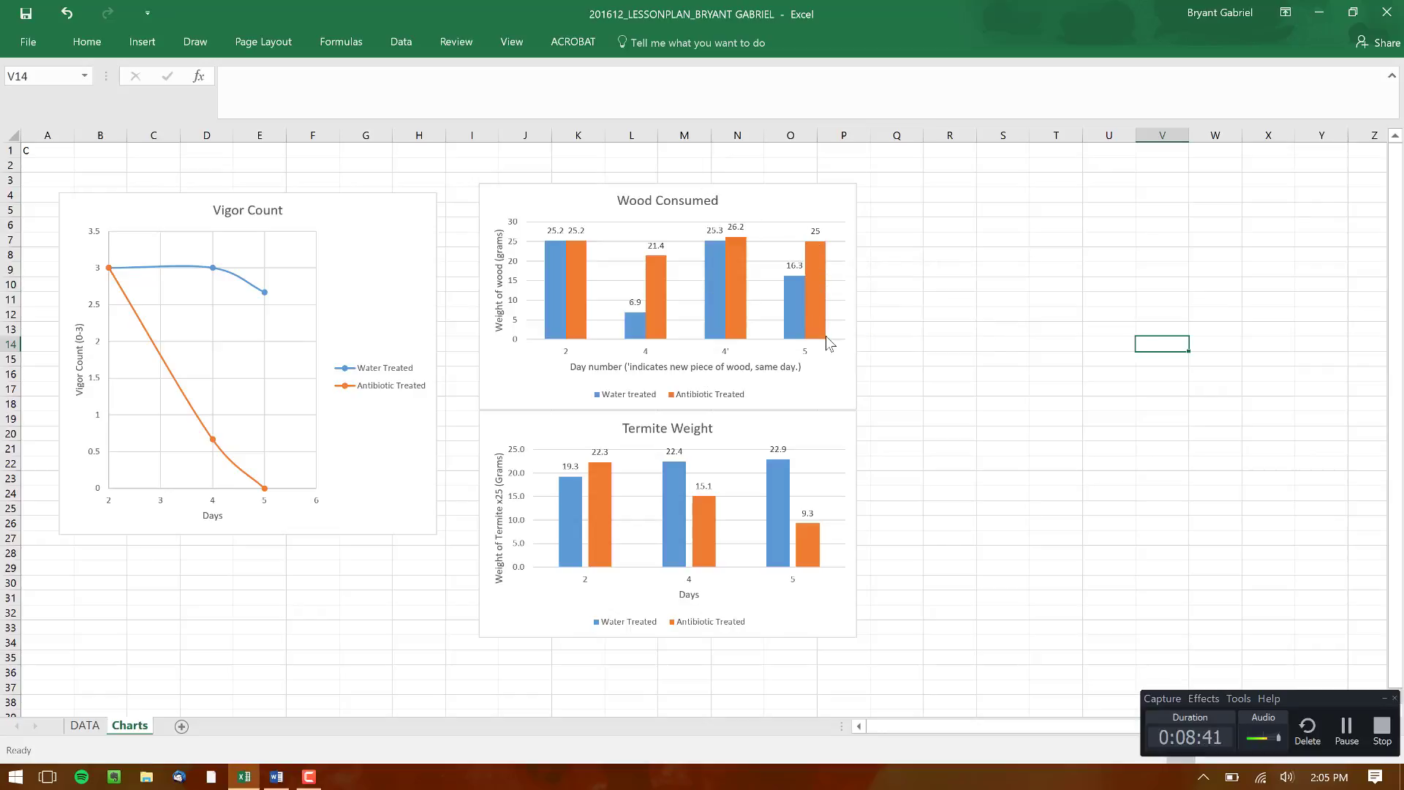
pyautogui.moveTo(827, 338)
pyautogui.moveTo(656, 276)
pyautogui.moveTo(594, 476)
pyautogui.moveTo(568, 508)
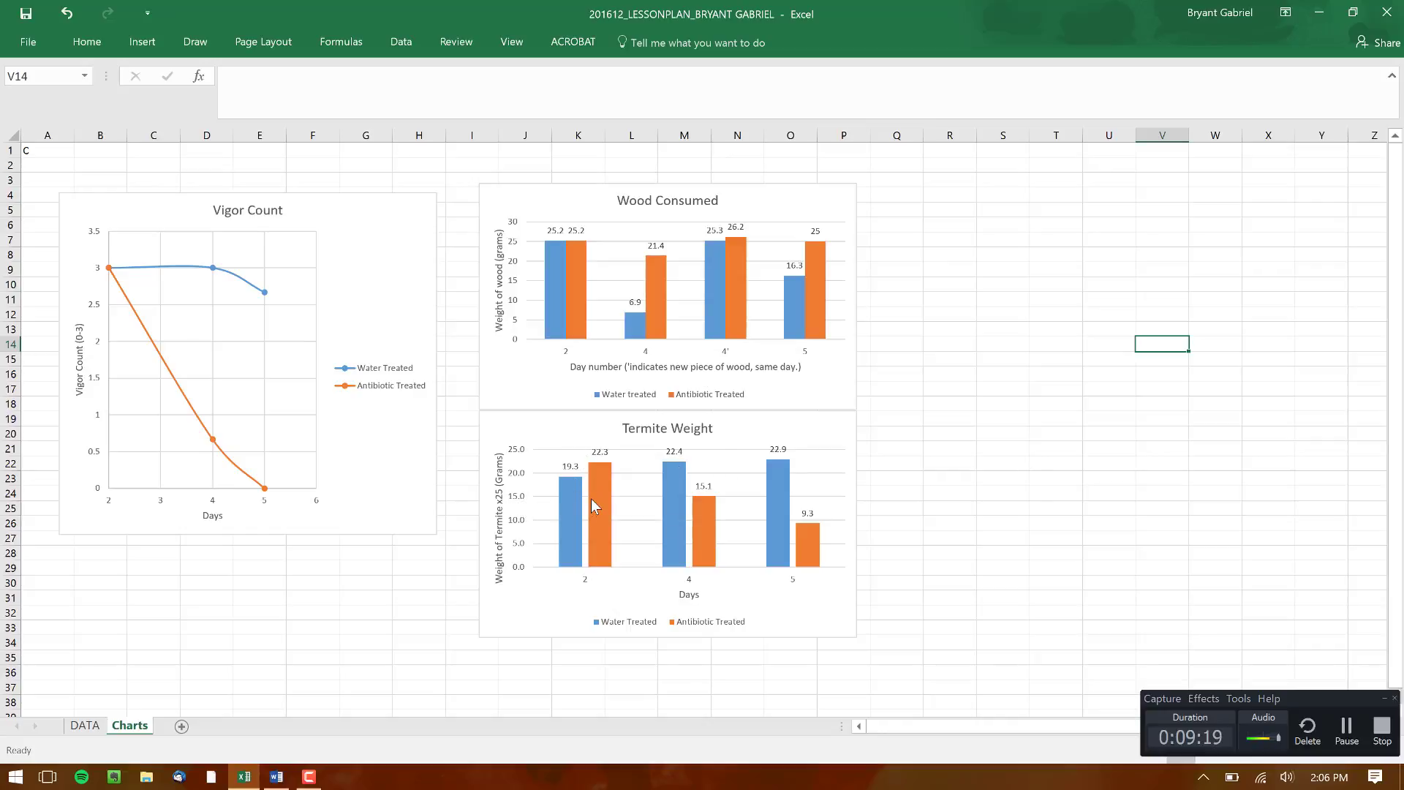